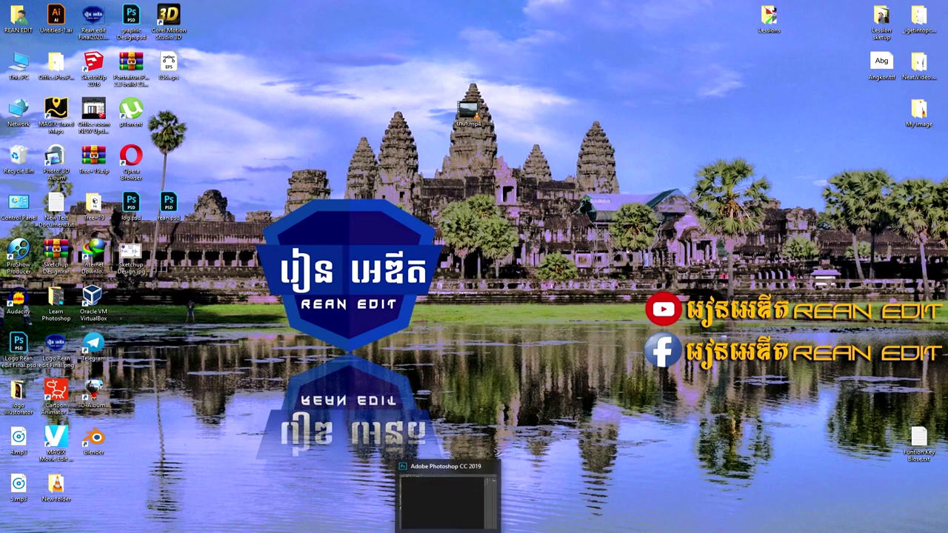
# Bring the Adobe Photoshop CC 2019 window to the front from the taskbar
pyautogui.click(437, 503)
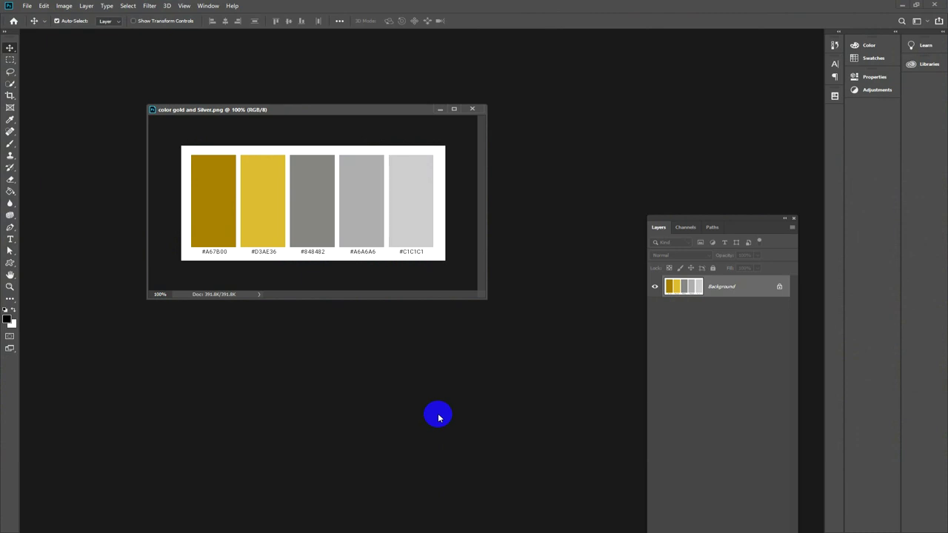
# Move the color gold and Silver.png window to the right and show the File menu
pyautogui.moveTo(377, 111); pyautogui.dragTo(443, 102)
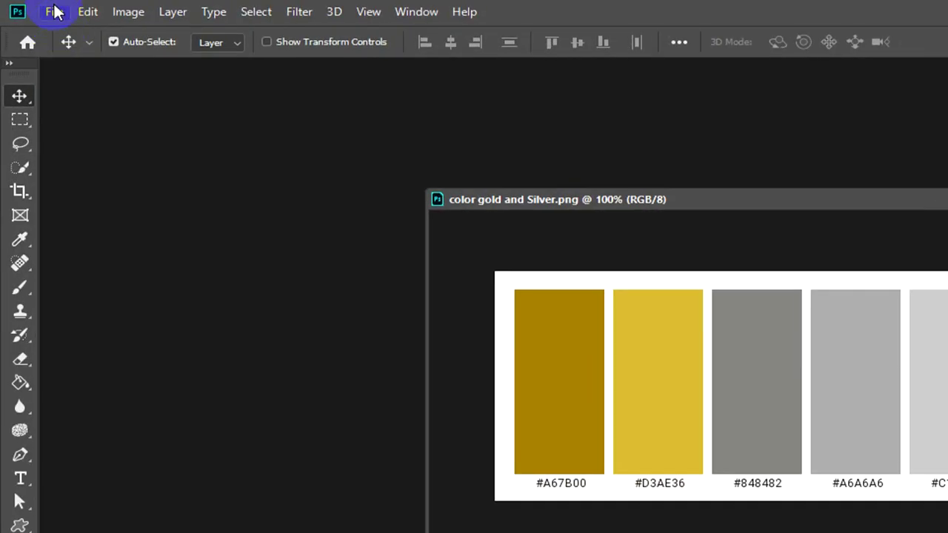
pyautogui.click(27, 6)
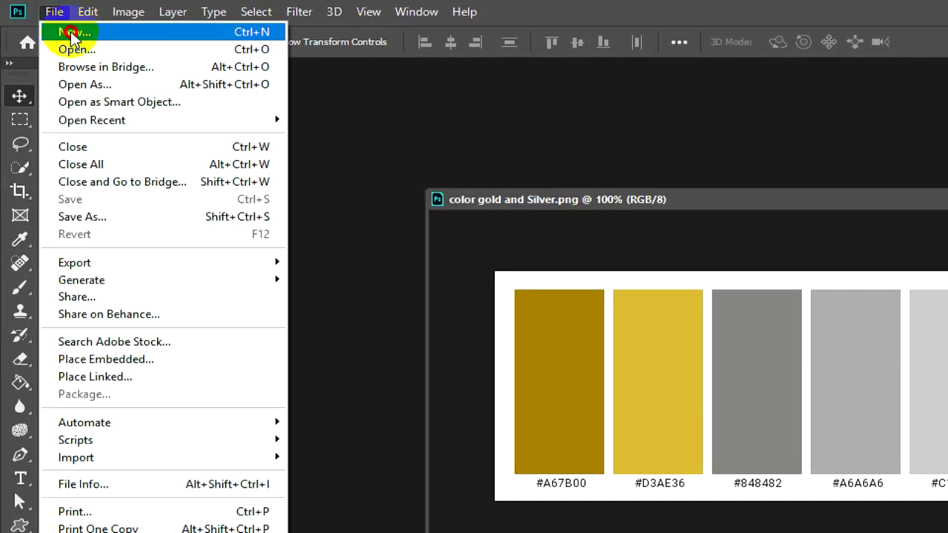
# Create a new document: width 14 cm, height 10 cm, 200 ppi, black background
pyautogui.click(71, 34)
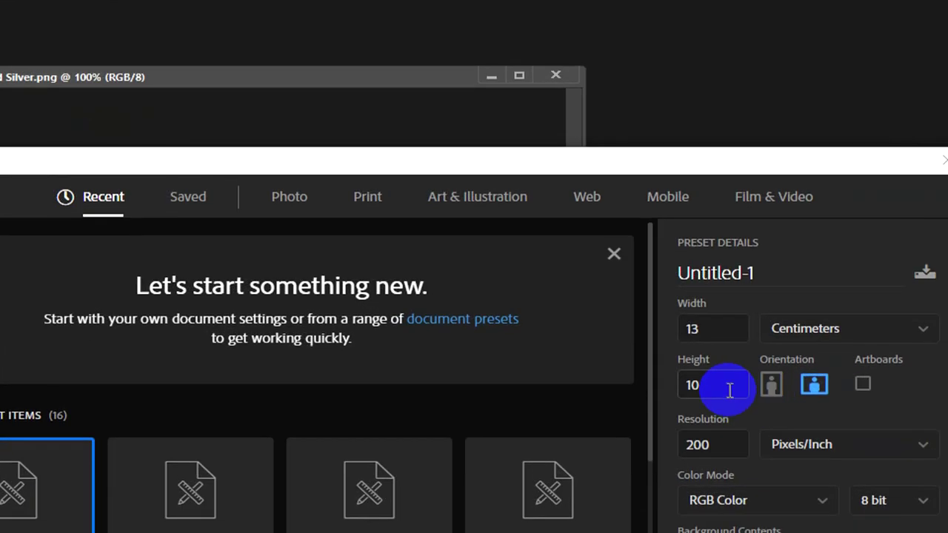
pyautogui.doubleClick(728, 389)
pyautogui.doubleClick(733, 409)
pyautogui.doubleClick(735, 293)
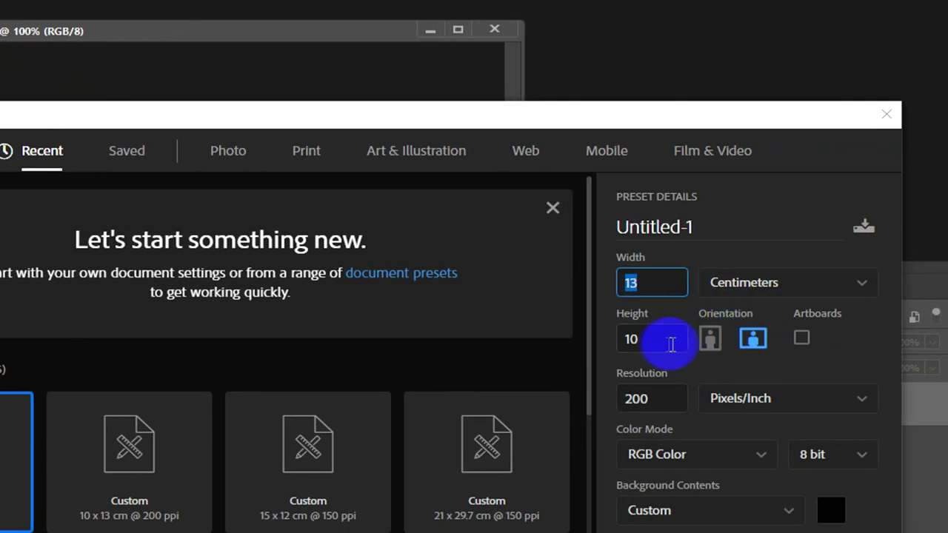
pyautogui.doubleClick(657, 343)
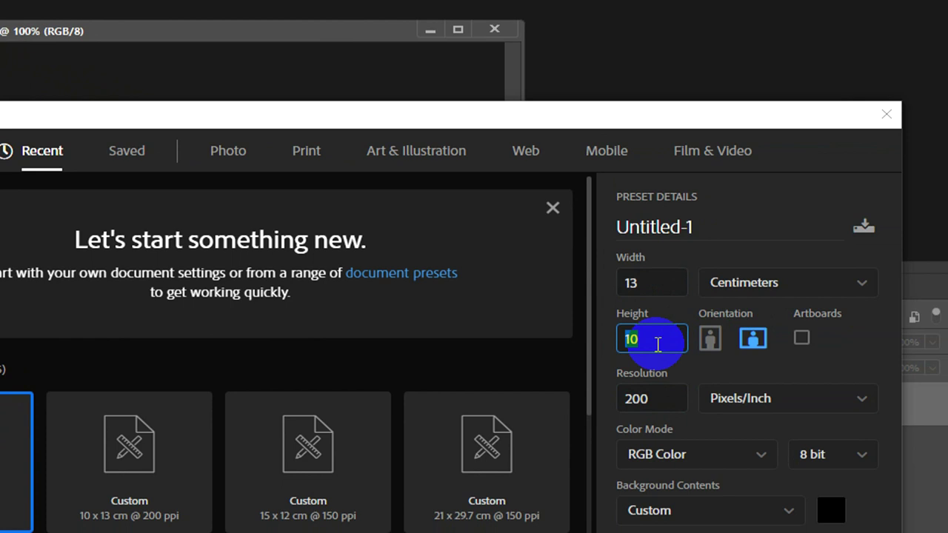
pyautogui.doubleClick(631, 284)
pyautogui.write('1')
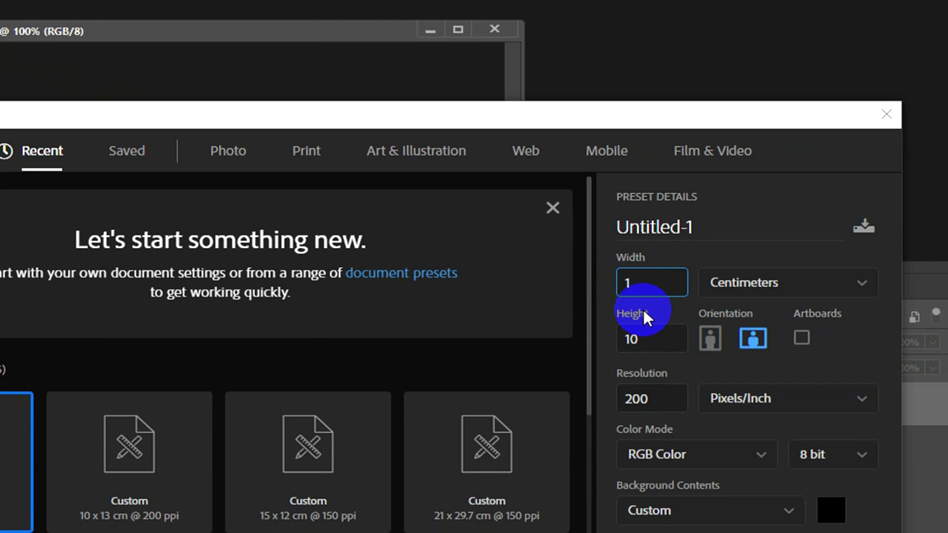
pyautogui.write('4')
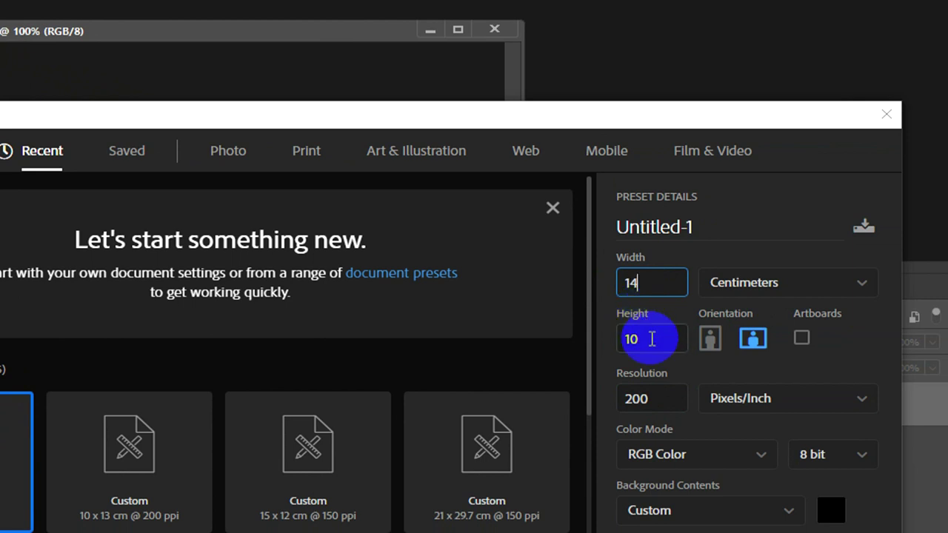
pyautogui.doubleClick(650, 341)
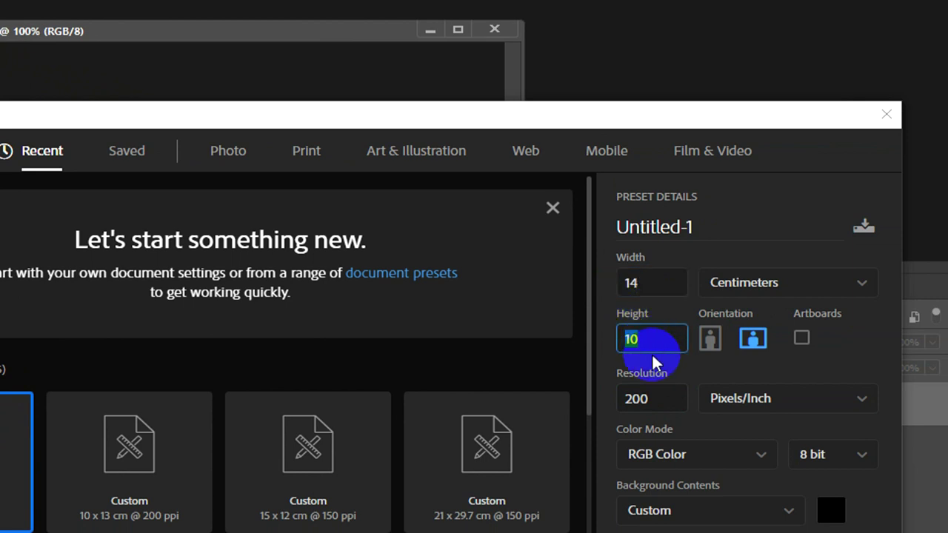
pyautogui.doubleClick(658, 400)
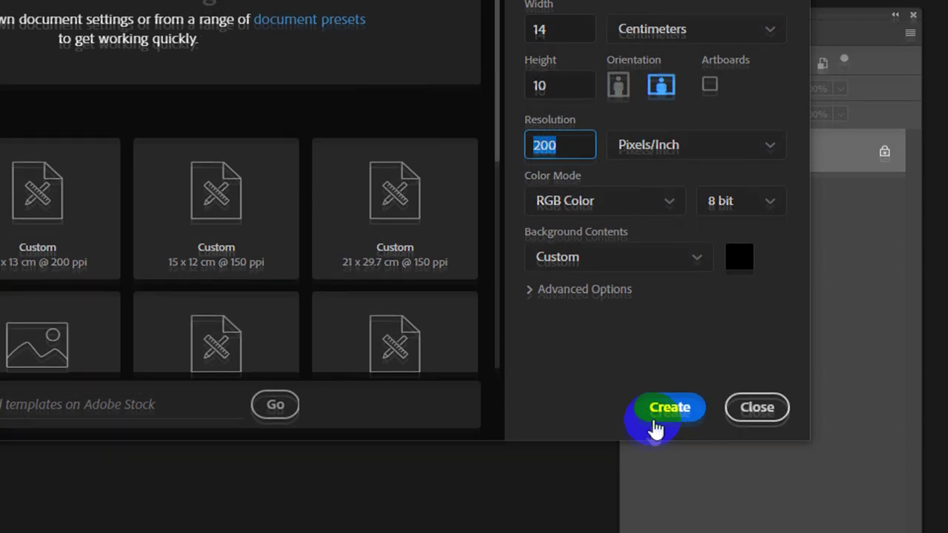
pyautogui.click(662, 402)
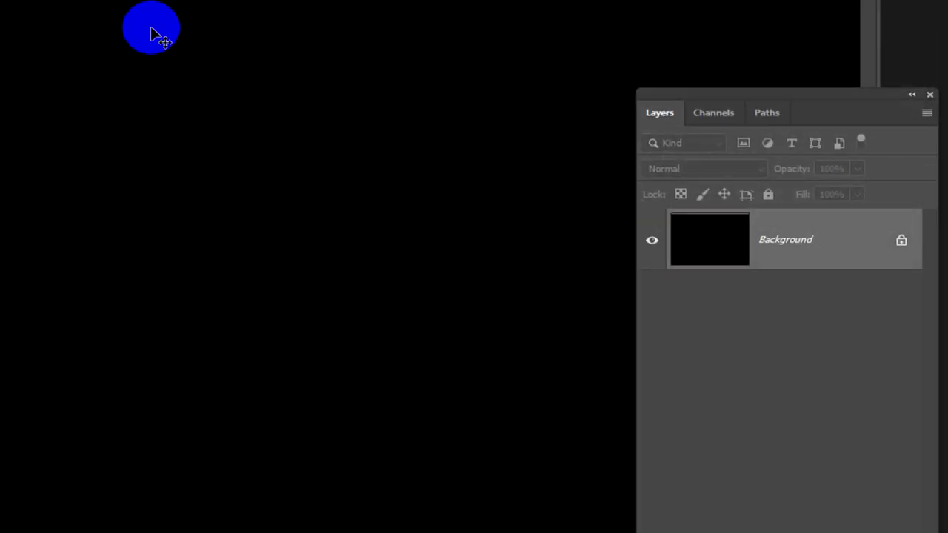
# Undock Untitled-1 into a floating window and nudge it left beside the swatch image
pyautogui.click(198, 130)
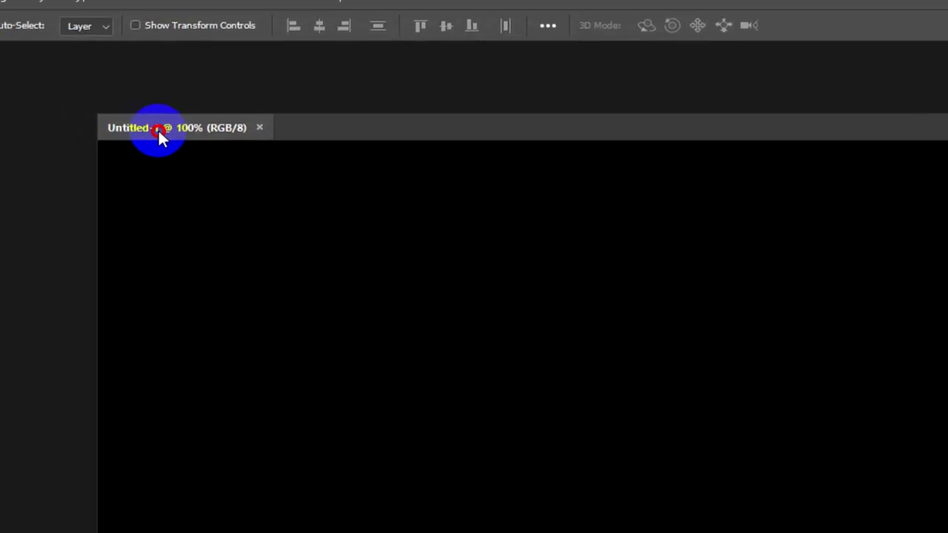
pyautogui.moveTo(197, 126); pyautogui.dragTo(191, 129)
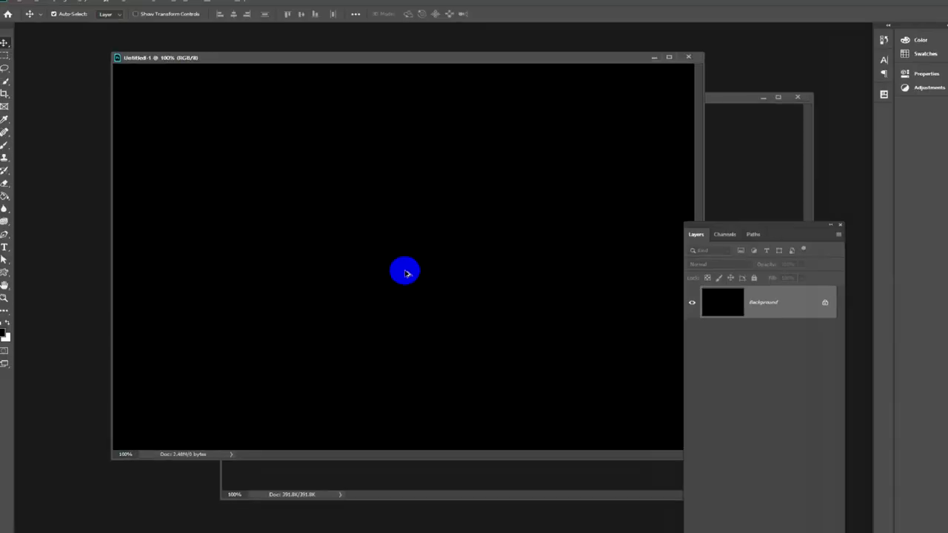
pyautogui.moveTo(413, 64); pyautogui.dragTo(362, 64)
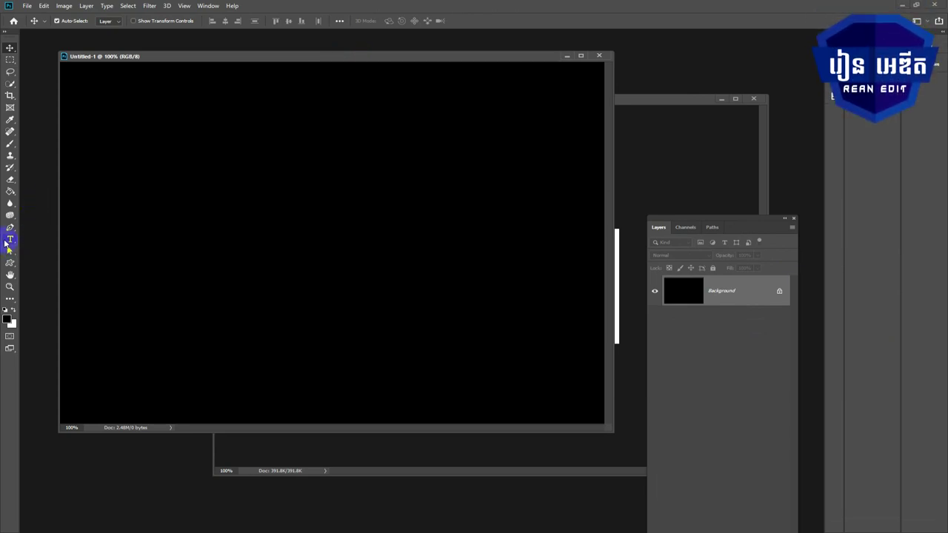
# Choose the Horizontal Type tool and bring up the foreground Color Picker
pyautogui.click(9, 240)
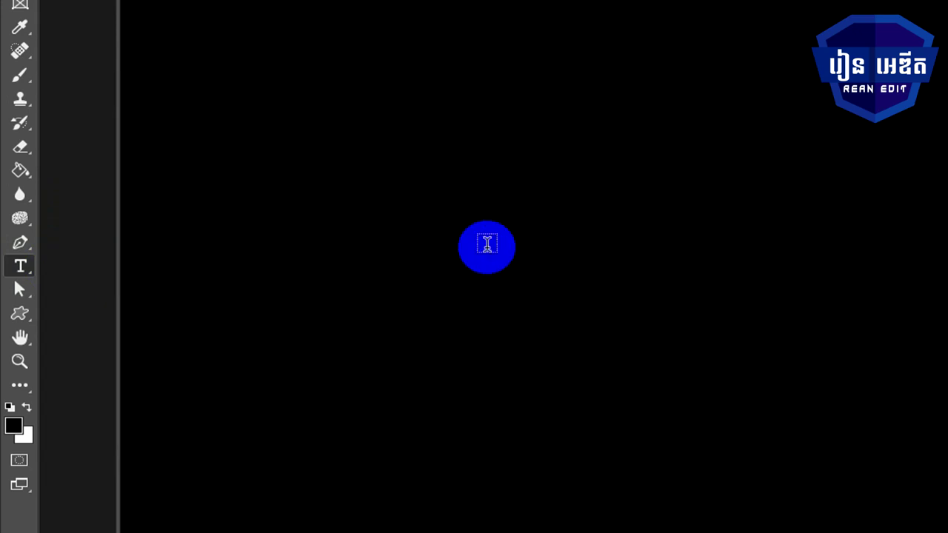
pyautogui.click(21, 414)
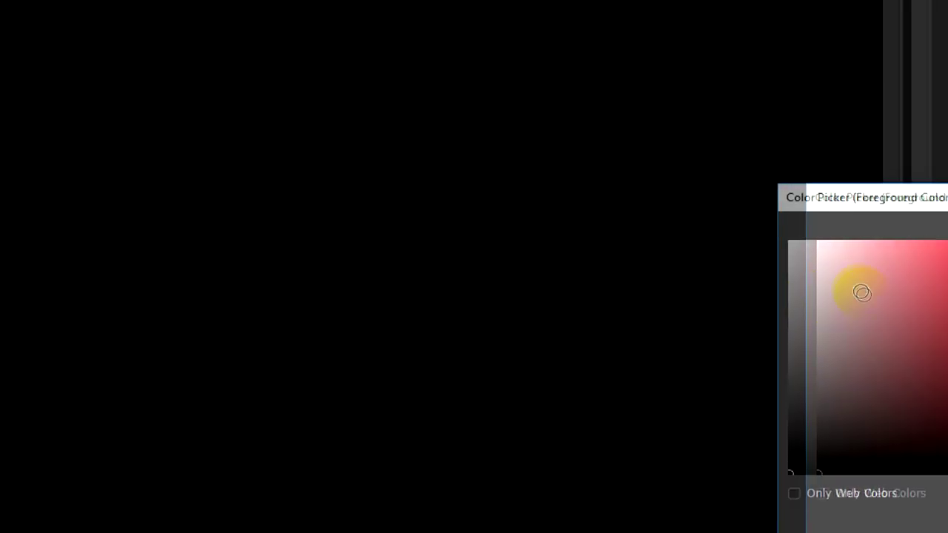
pyautogui.moveTo(775, 282); pyautogui.dragTo(758, 239)
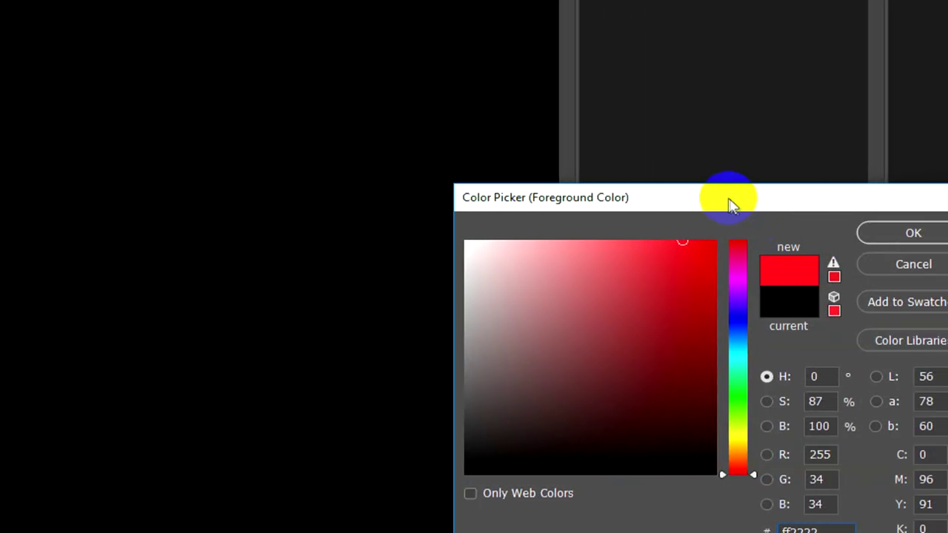
pyautogui.moveTo(729, 204); pyautogui.dragTo(513, 174)
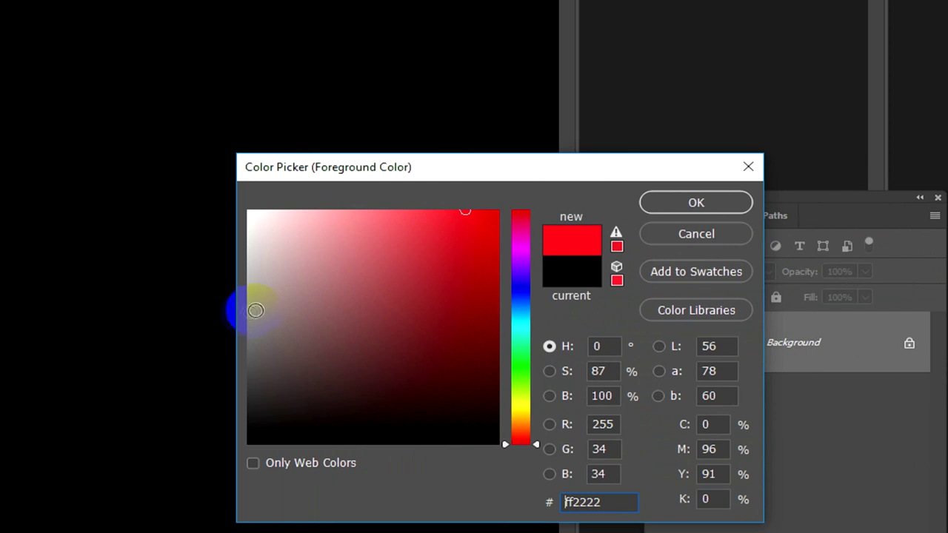
pyautogui.click(247, 304)
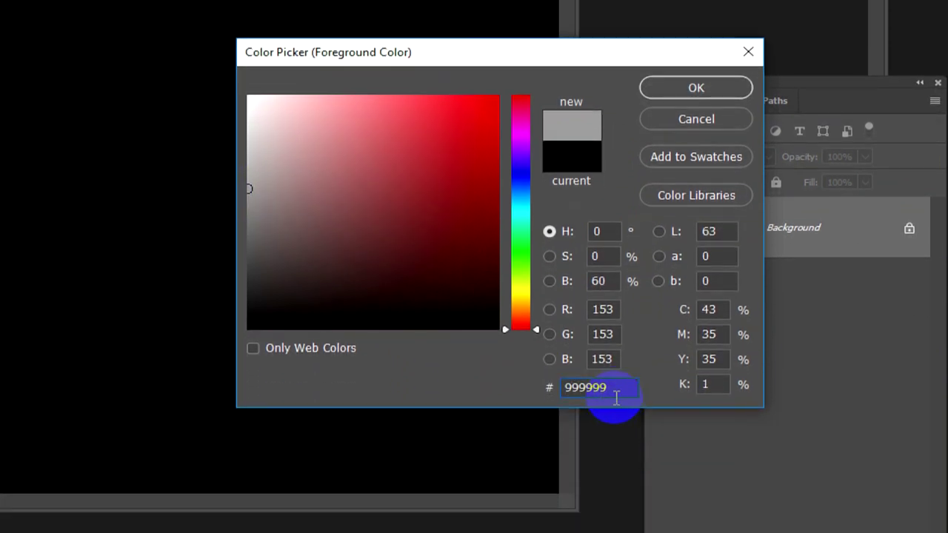
# Set the foreground colour to pure white #ffffff and confirm it
pyautogui.moveTo(615, 388); pyautogui.dragTo(531, 382)
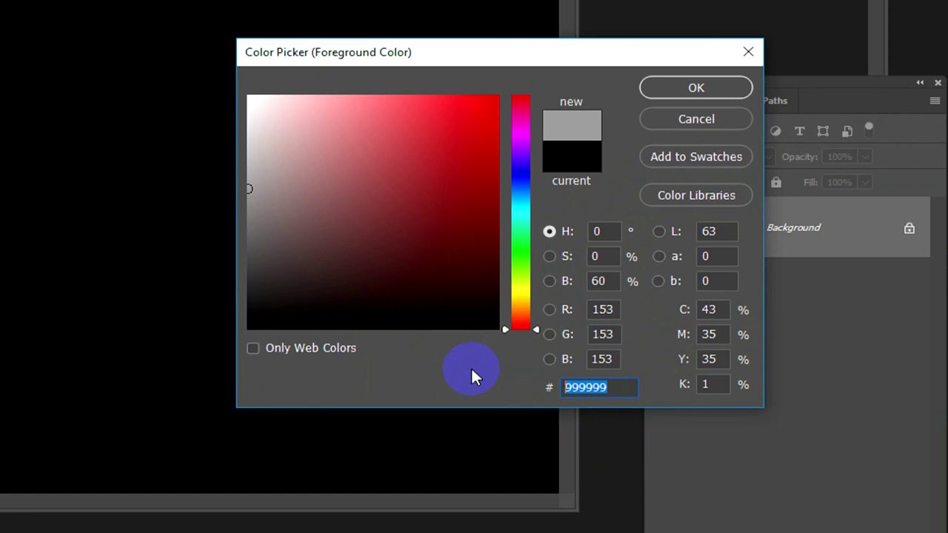
pyautogui.moveTo(252, 192); pyautogui.dragTo(247, 180)
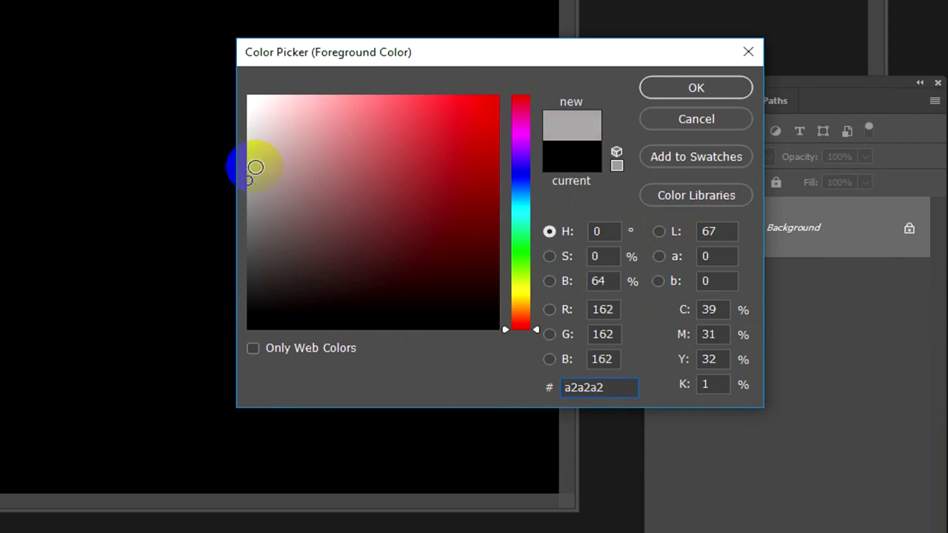
pyautogui.click(251, 172)
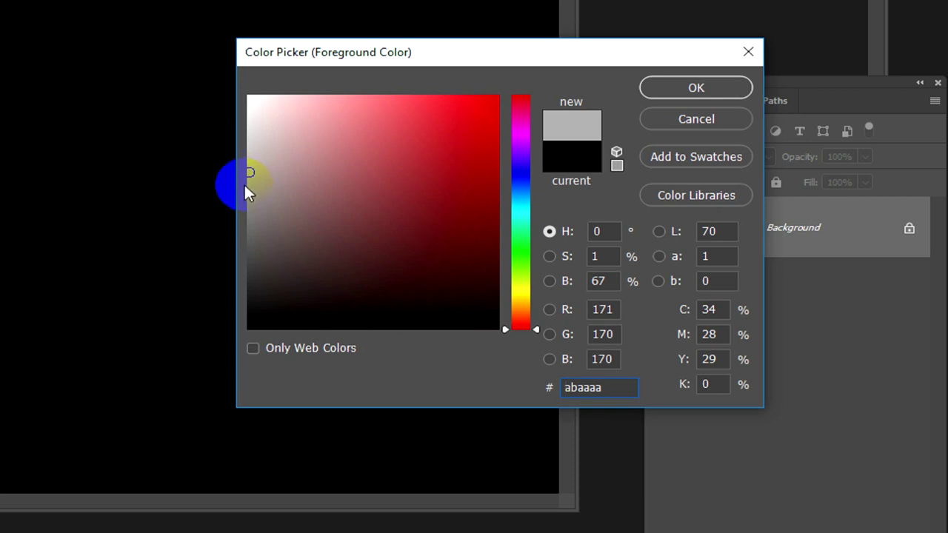
pyautogui.click(378, 181)
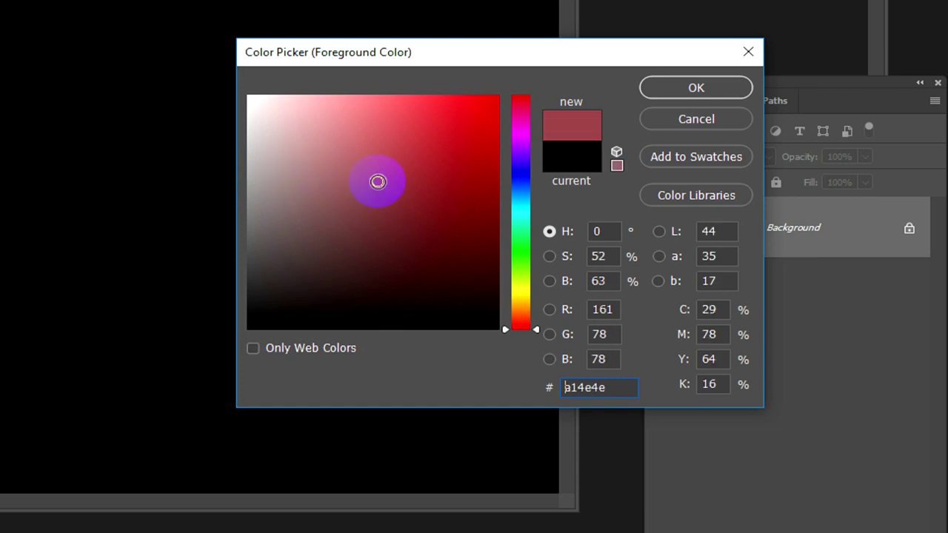
pyautogui.click(439, 204)
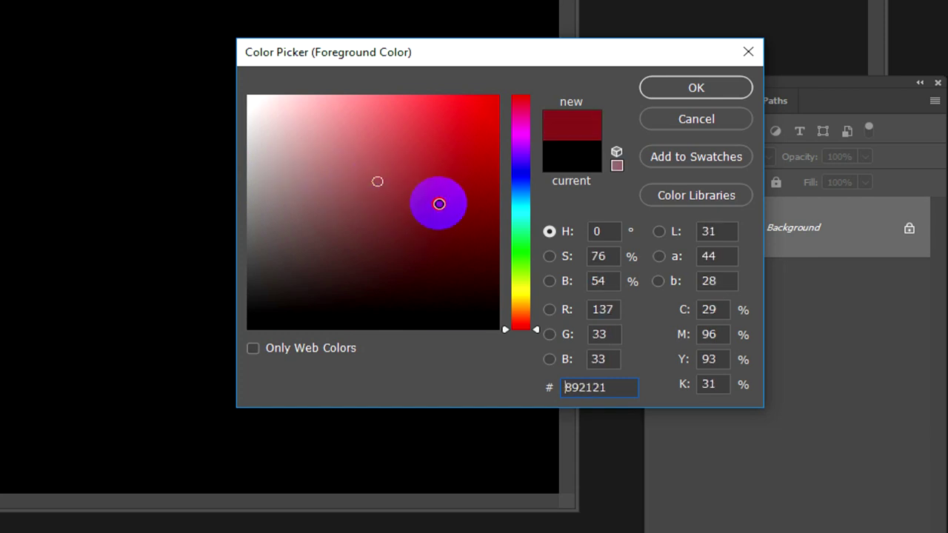
pyautogui.click(519, 211)
pyautogui.moveTo(323, 129); pyautogui.dragTo(222, 76)
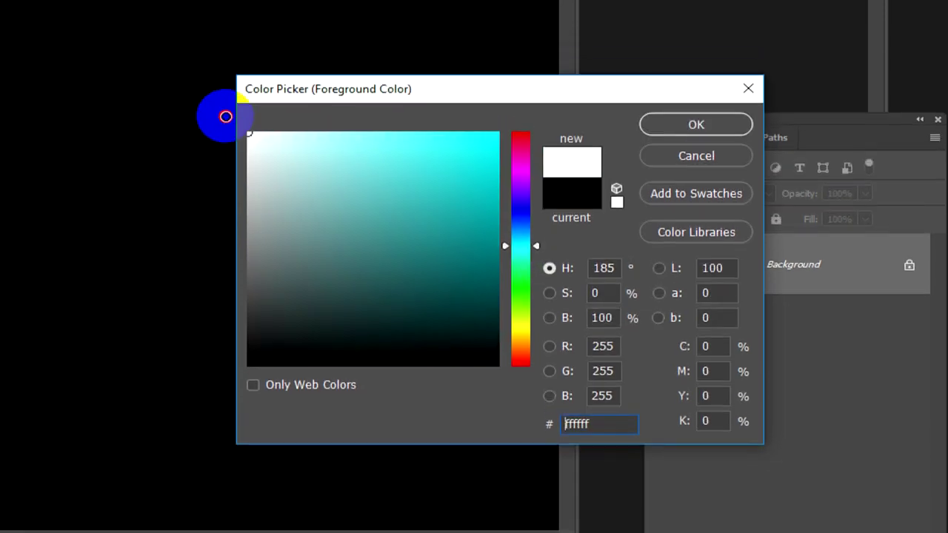
pyautogui.click(680, 140)
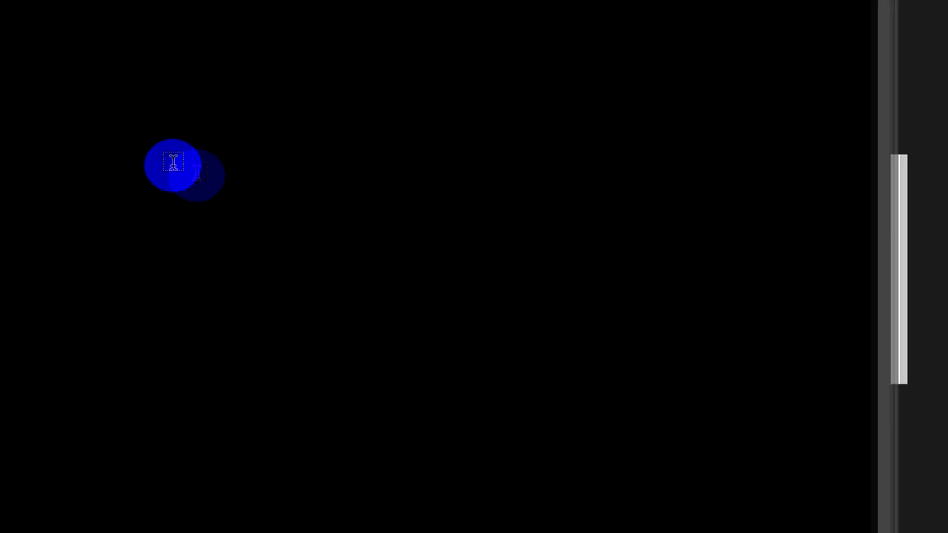
# Type the text 'REAN EDIT' on the black canvas
pyautogui.click(240, 189)
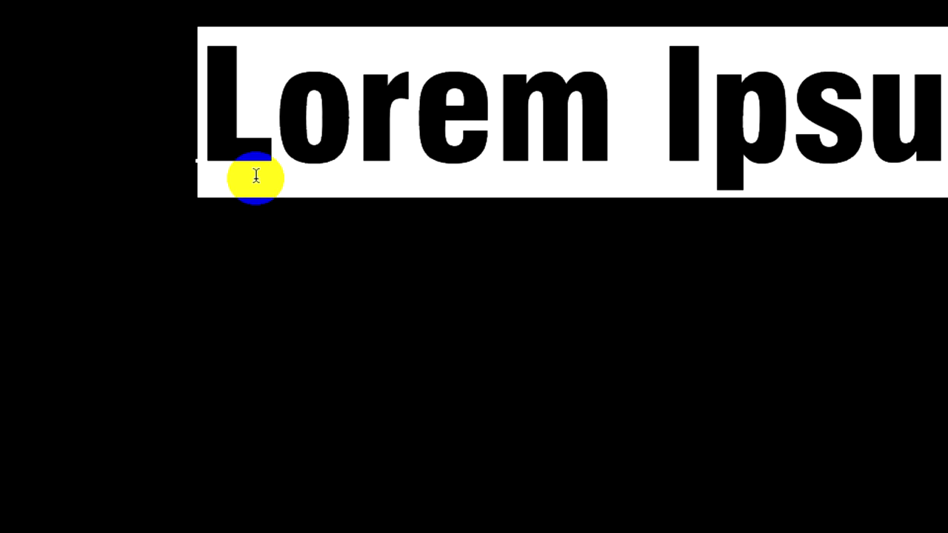
pyautogui.write('rea')
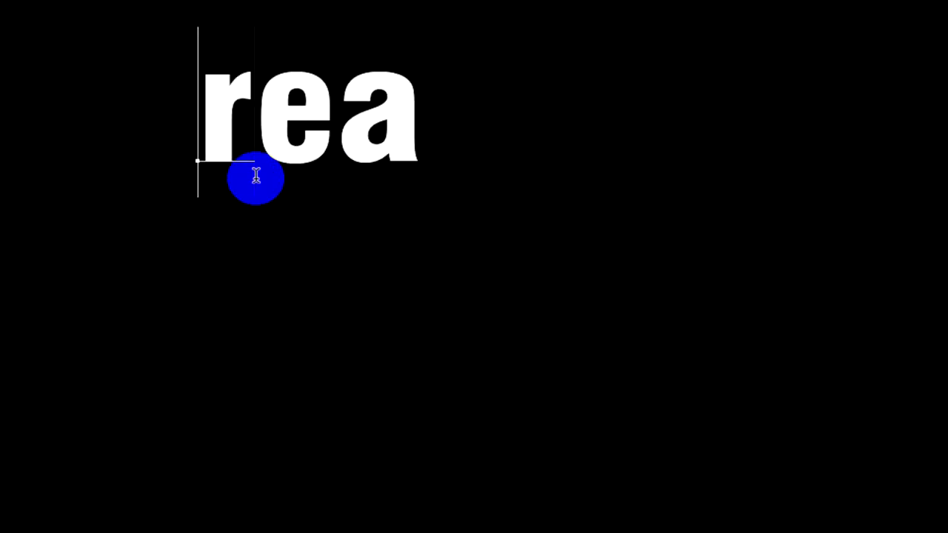
pyautogui.press('BackSpace')
pyautogui.press('BackSpace')
pyautogui.press('BackSpace')
pyautogui.write('R')
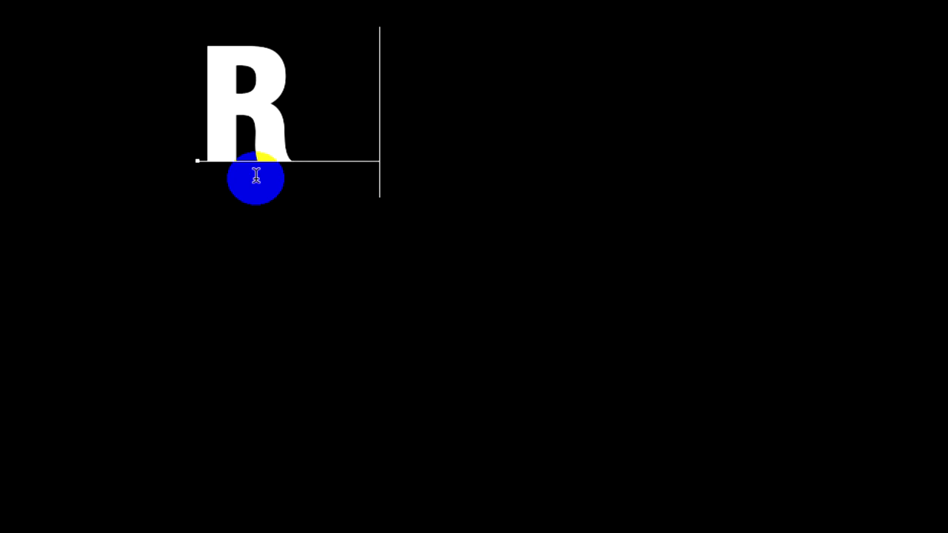
pyautogui.write('EAN EDIT')
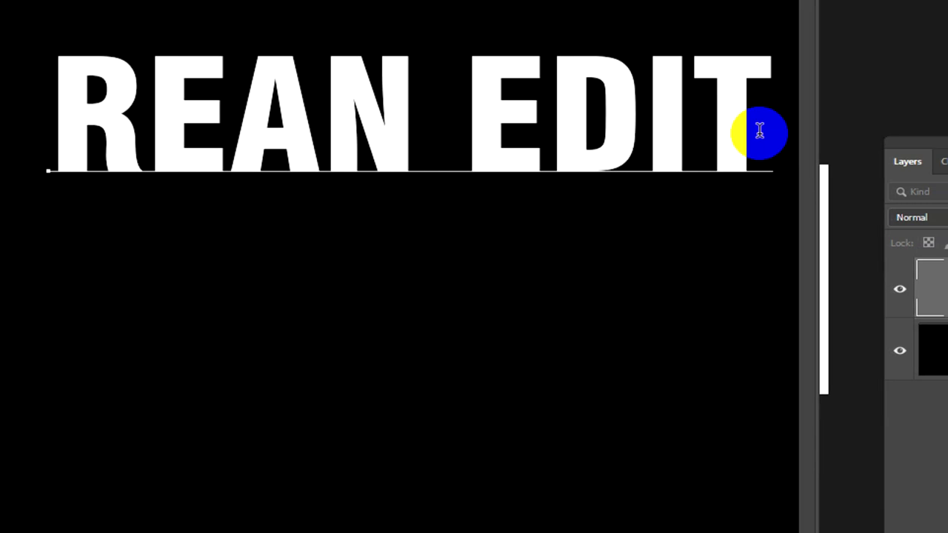
pyautogui.moveTo(759, 130); pyautogui.dragTo(244, 133)
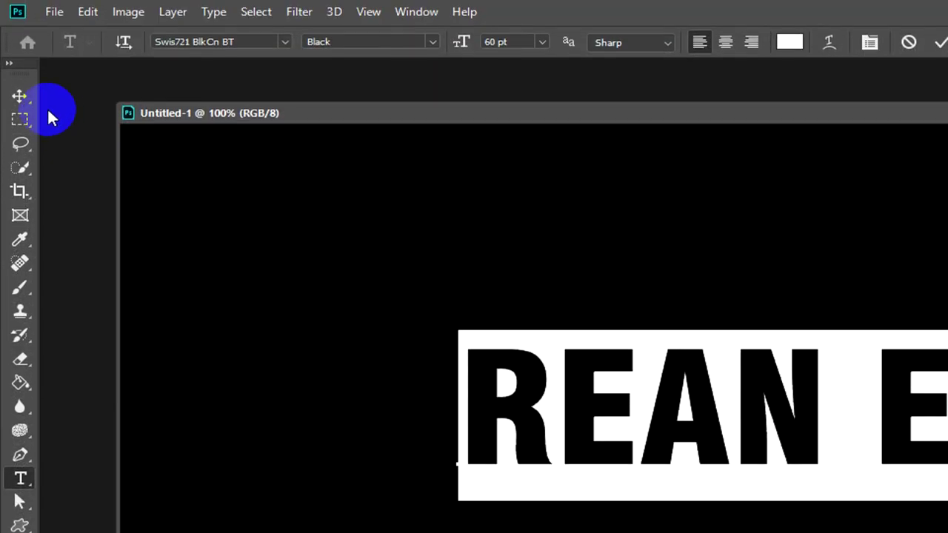
# Move the REAN EDIT text layer to the middle of the canvas
pyautogui.click(19, 95)
pyautogui.moveTo(576, 402); pyautogui.dragTo(424, 402)
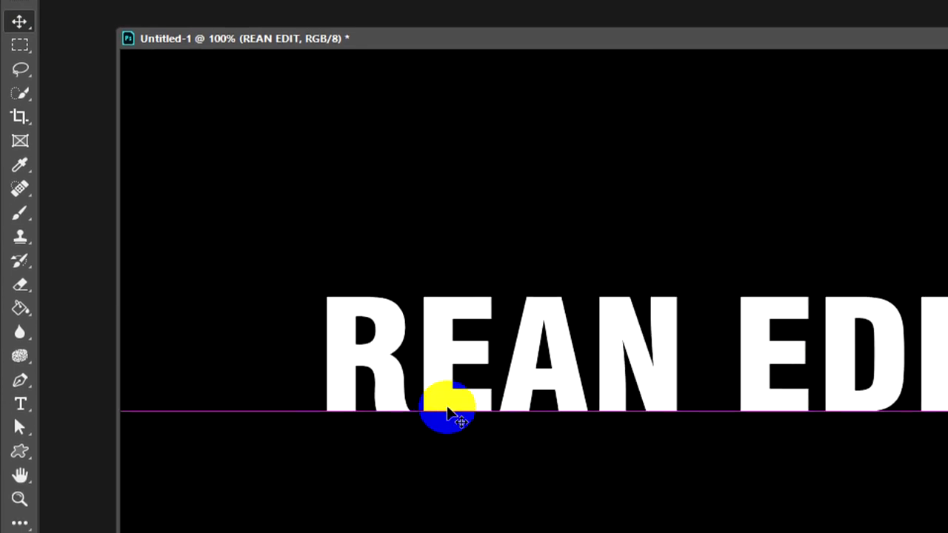
pyautogui.moveTo(423, 402)
pyautogui.mouseDown()
pyautogui.moveTo(444, 384)
pyautogui.moveTo(425, 395)
pyautogui.mouseUp()
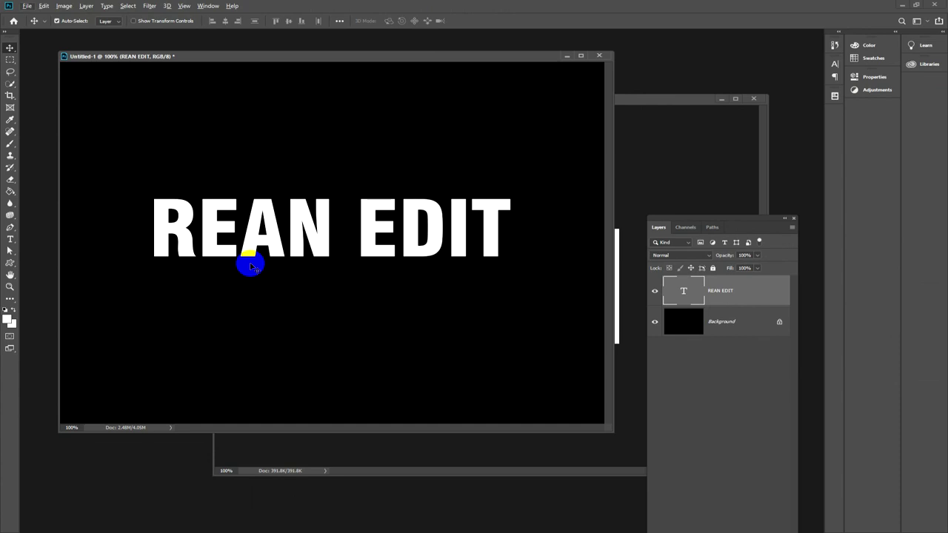
pyautogui.click(386, 62)
# Try a Color Overlay layer style on REAN EDIT, then cancel the default grey overlay
pyautogui.moveTo(386, 62); pyautogui.dragTo(375, 63)
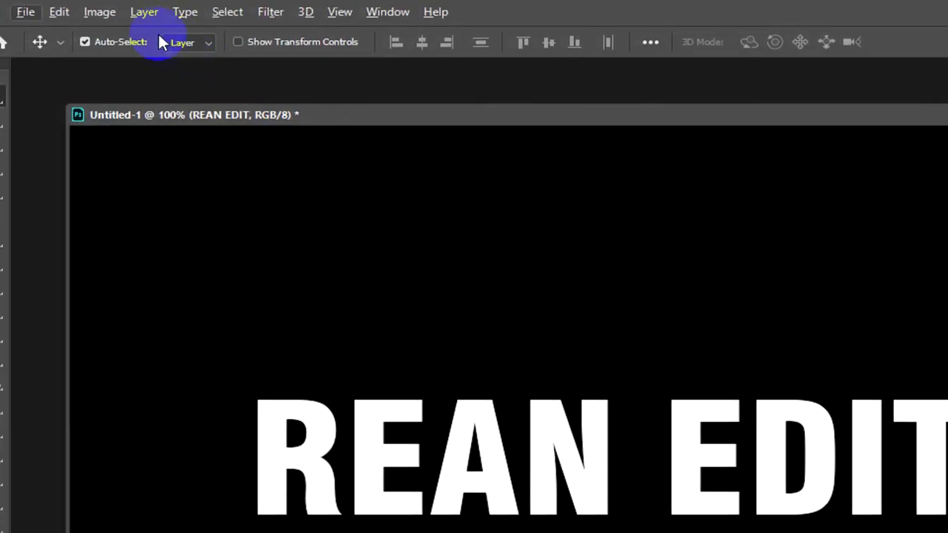
pyautogui.click(174, 13)
pyautogui.moveTo(224, 203)
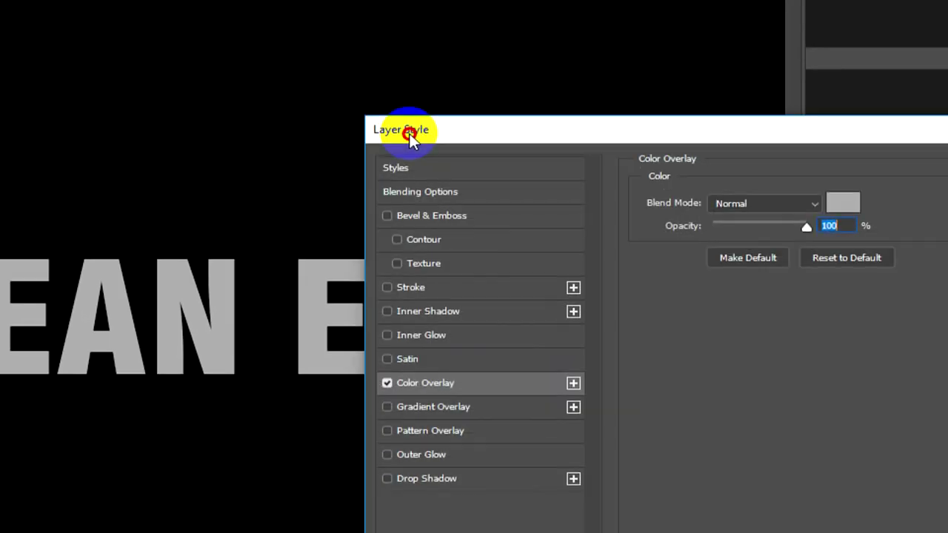
pyautogui.moveTo(331, 133); pyautogui.dragTo(309, 136)
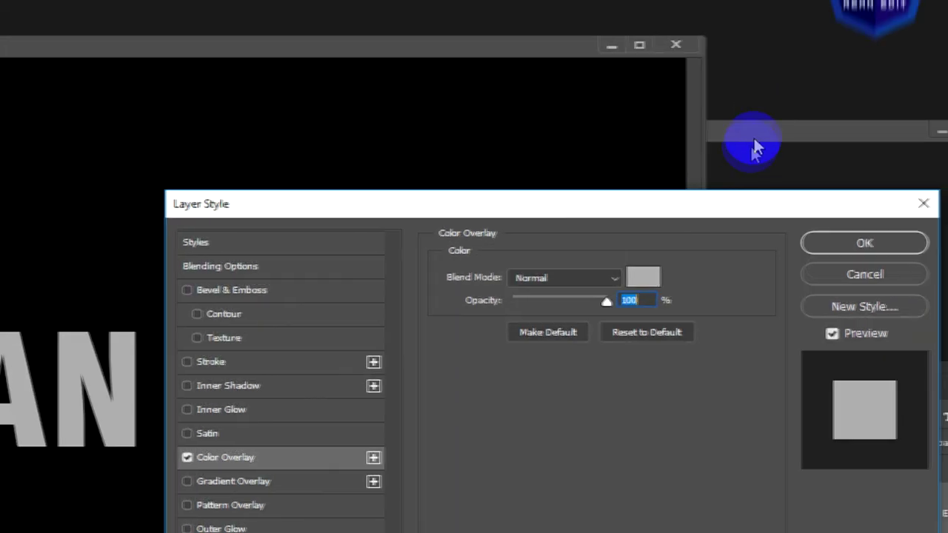
pyautogui.click(750, 275)
pyautogui.click(651, 143)
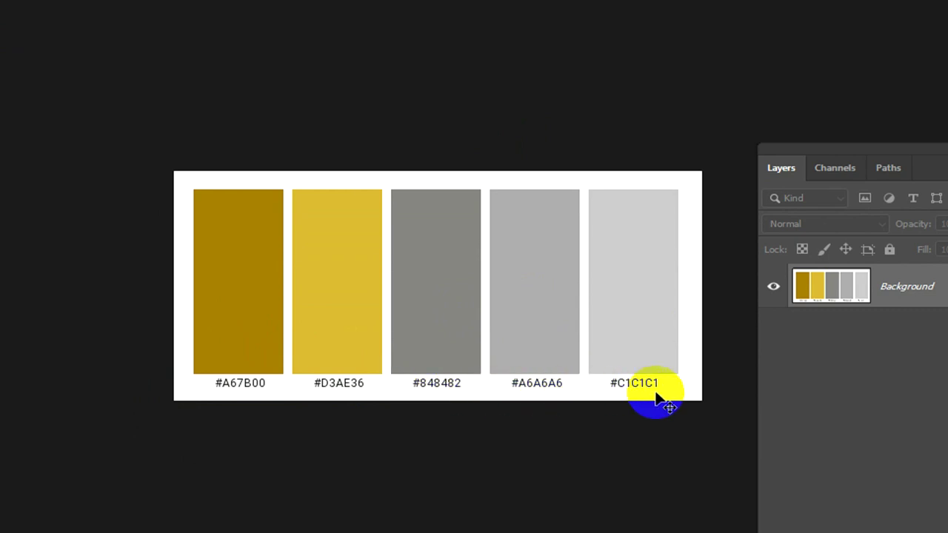
# Float the color gold and Silver.png chart window next to the REAN EDIT document
pyautogui.click(540, 395)
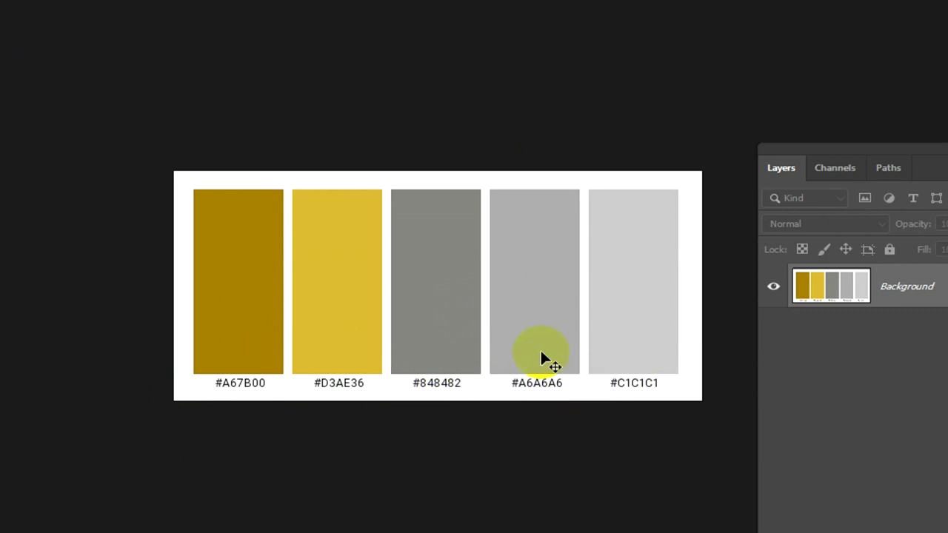
pyautogui.moveTo(463, 394); pyautogui.dragTo(420, 393)
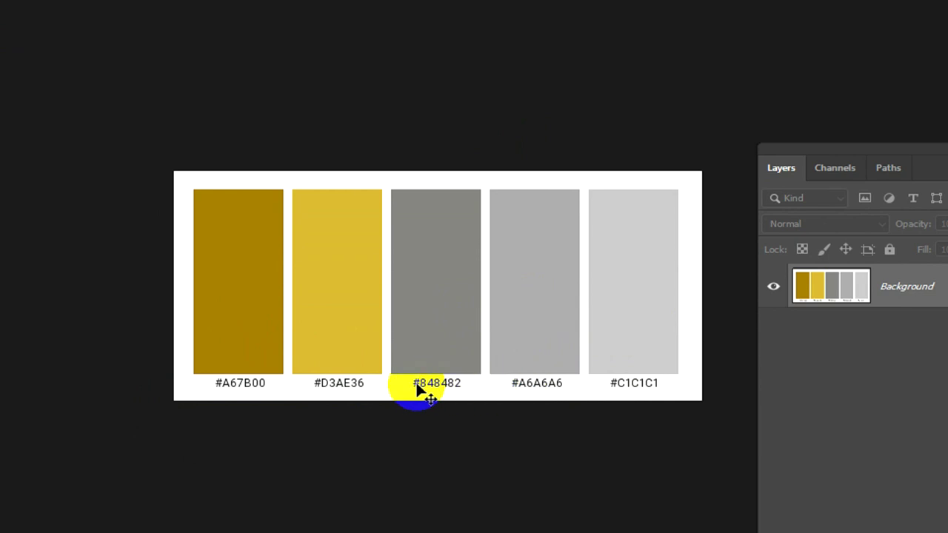
pyautogui.moveTo(420, 392)
pyautogui.mouseDown()
pyautogui.moveTo(523, 394)
pyautogui.moveTo(474, 379)
pyautogui.mouseUp()
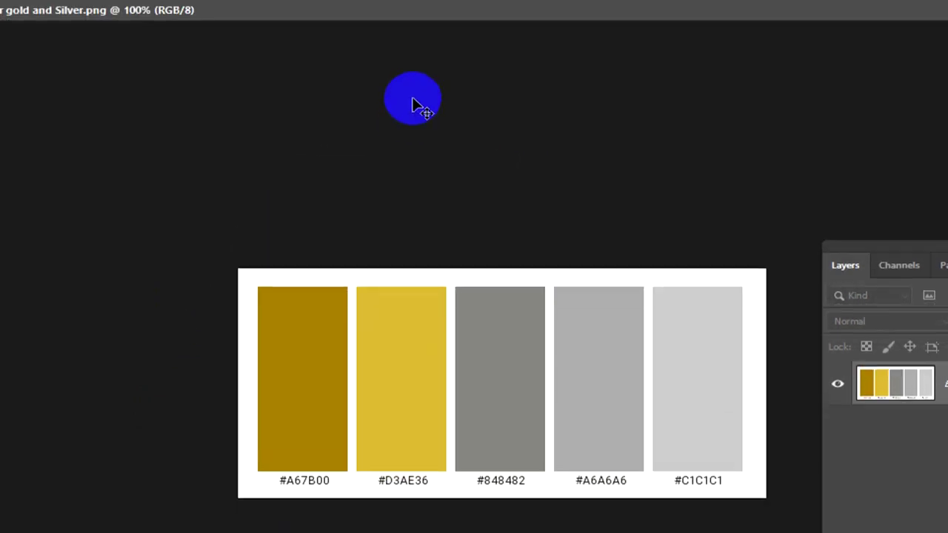
pyautogui.moveTo(275, 87); pyautogui.dragTo(472, 131)
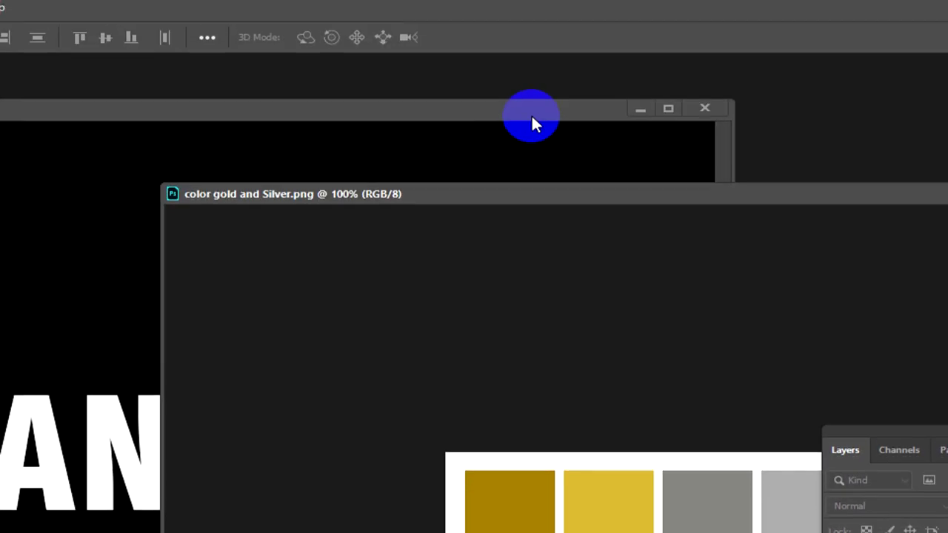
pyautogui.moveTo(531, 118); pyautogui.dragTo(296, 140)
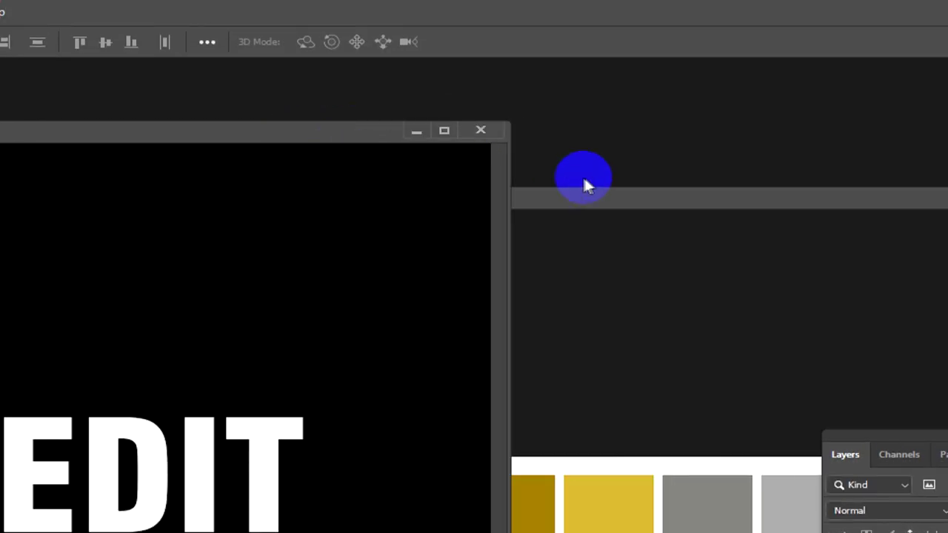
pyautogui.click(583, 185)
pyautogui.moveTo(607, 194); pyautogui.dragTo(543, 132)
pyautogui.click(57, 148)
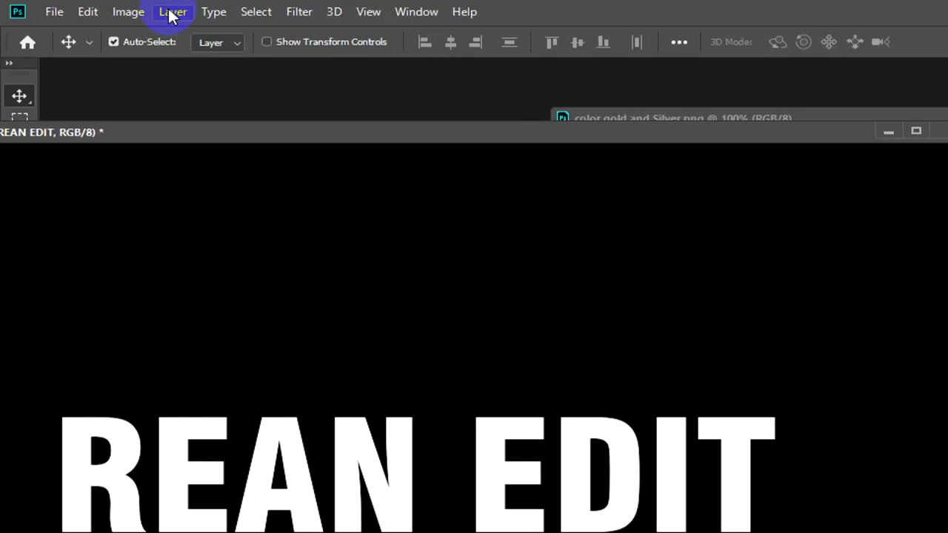
# Add a Color Overlay style to the text and bring up its colour picker
pyautogui.click(171, 13)
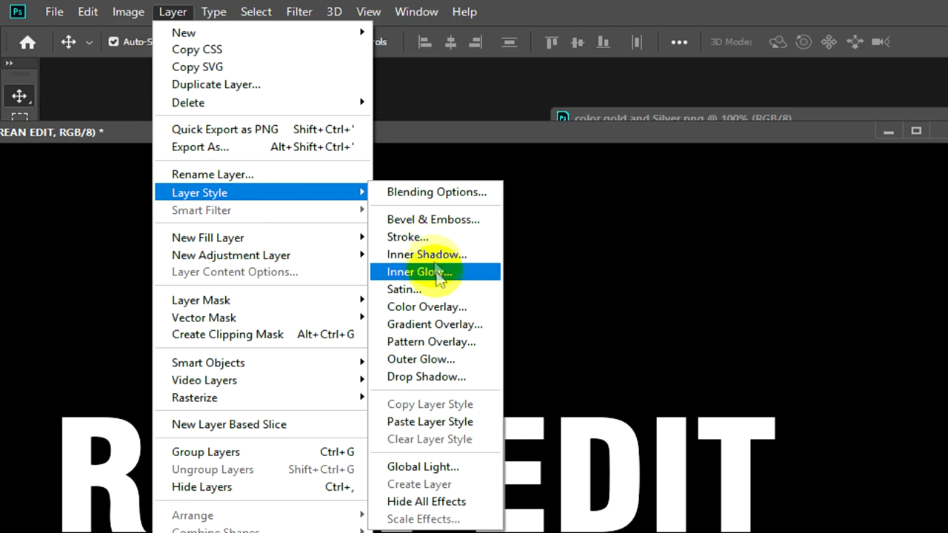
pyautogui.click(437, 305)
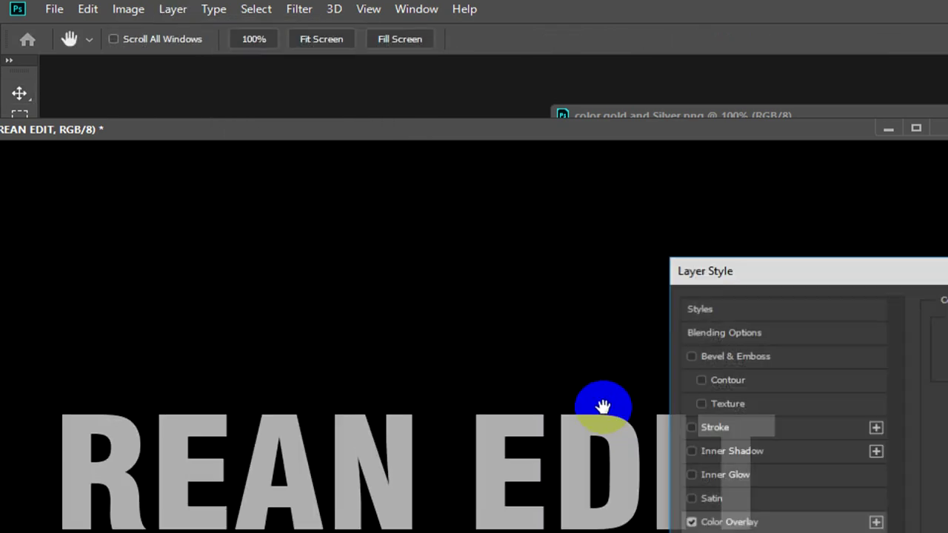
pyautogui.moveTo(799, 271); pyautogui.dragTo(351, 320)
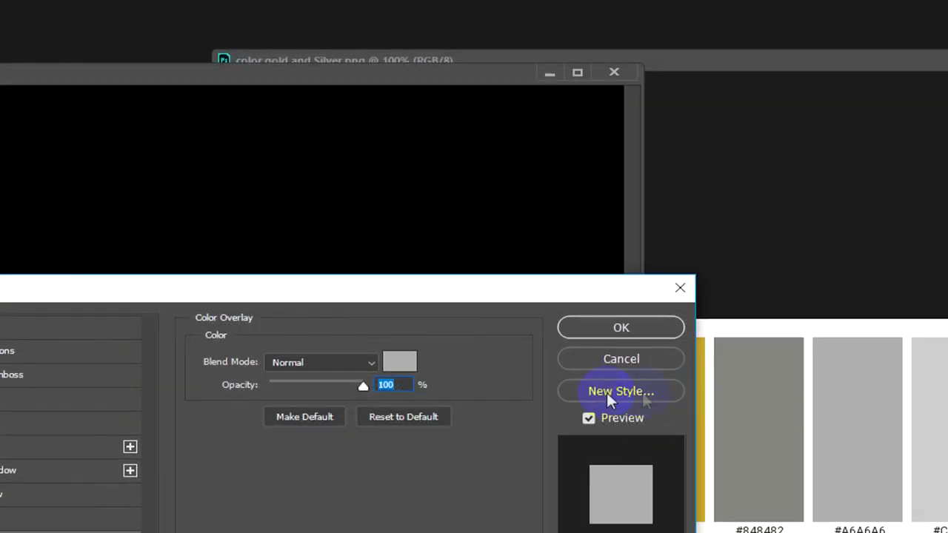
pyautogui.click(500, 391)
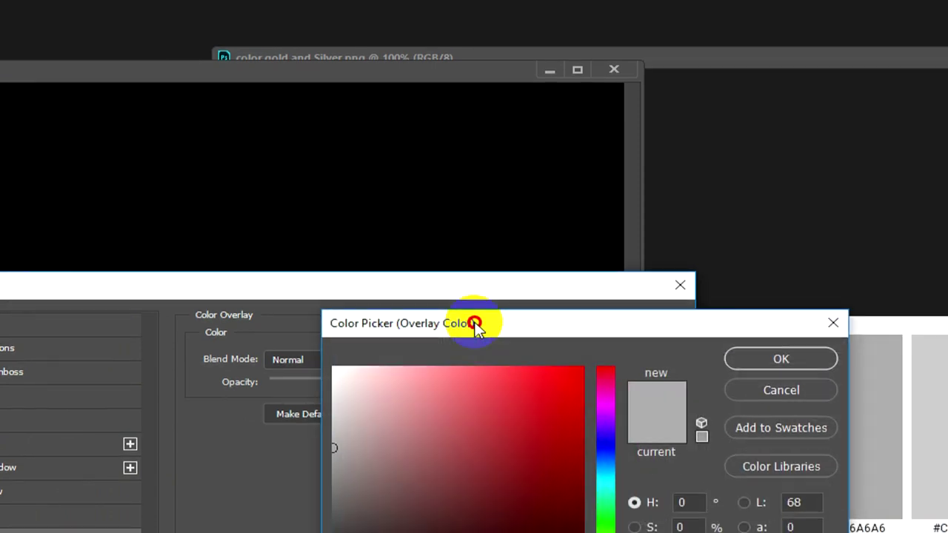
pyautogui.moveTo(701, 347); pyautogui.dragTo(333, 123)
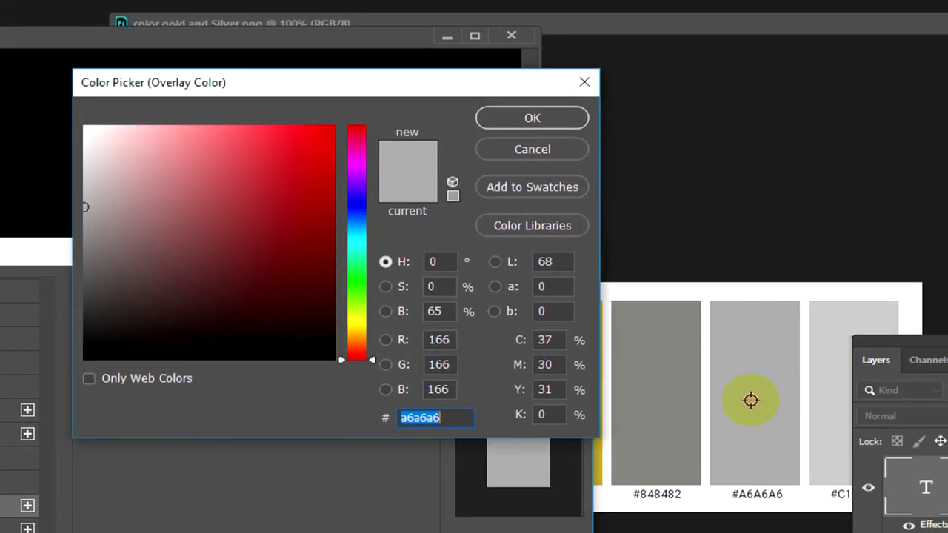
# Eyedrop the #A6A6A6 grey from the chart as the overlay colour and confirm
pyautogui.click(663, 392)
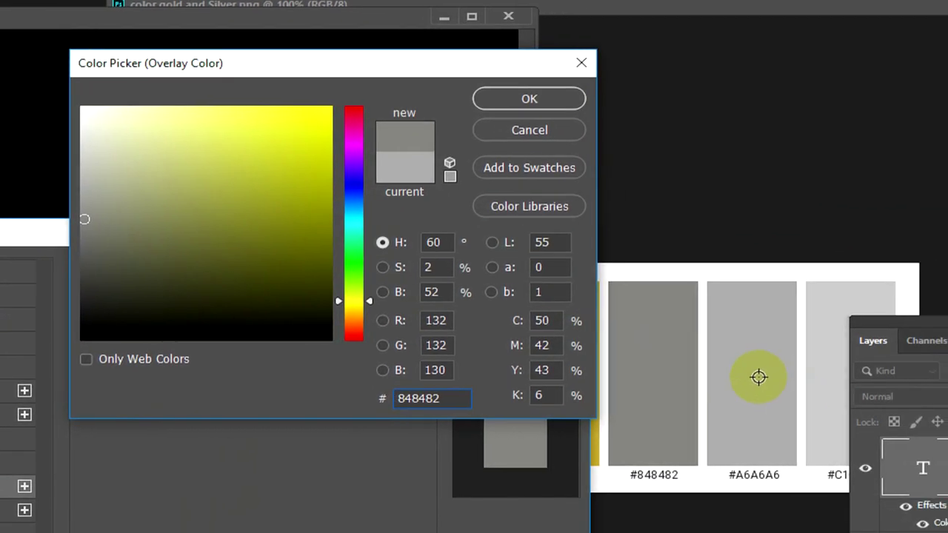
pyautogui.click(865, 374)
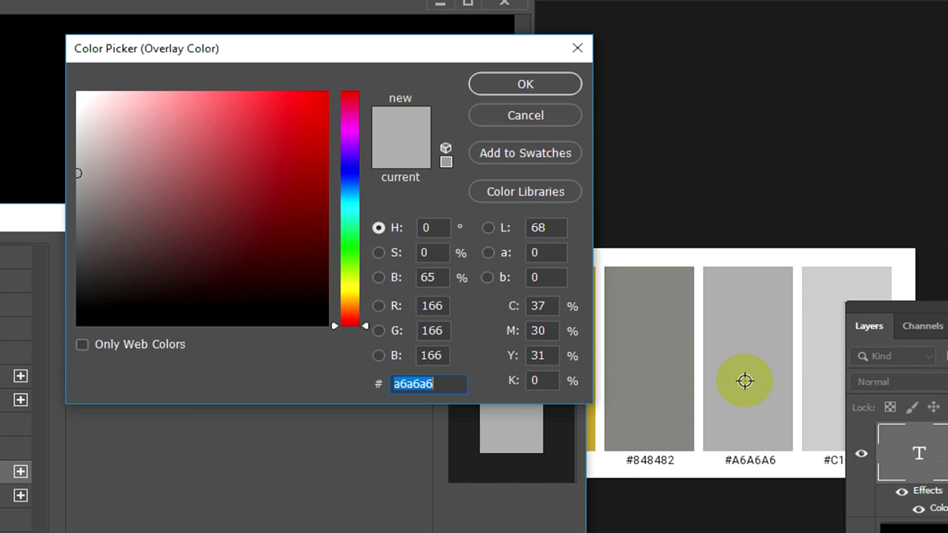
pyautogui.click(443, 381)
pyautogui.moveTo(447, 384); pyautogui.dragTo(376, 383)
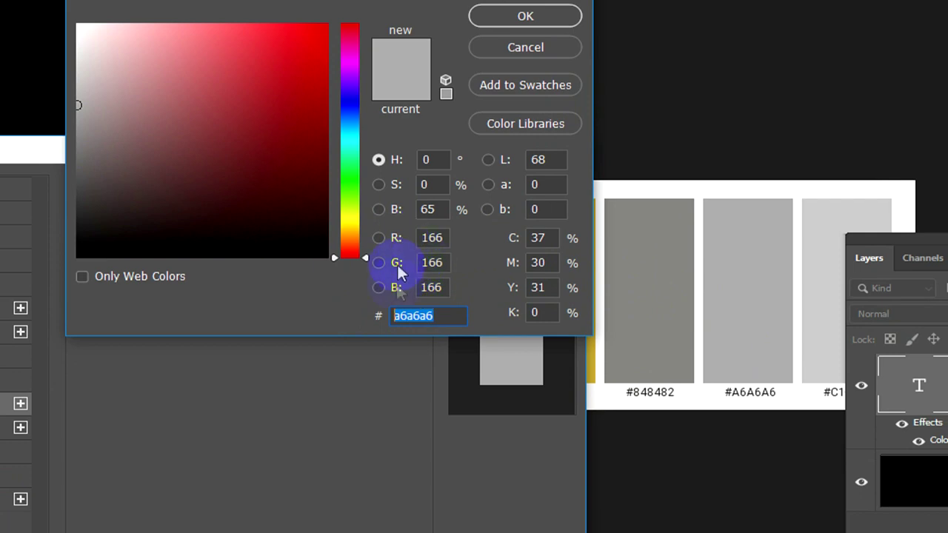
pyautogui.click(383, 316)
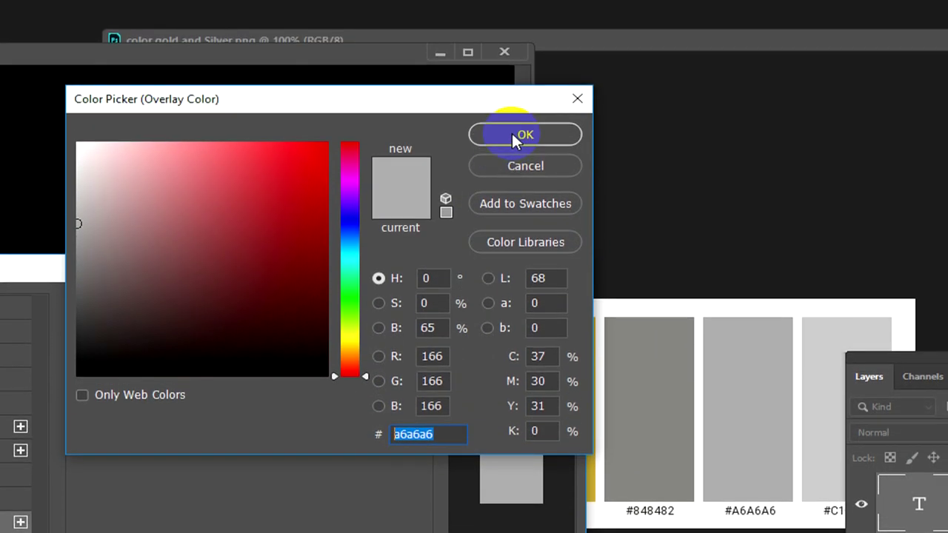
pyautogui.click(506, 127)
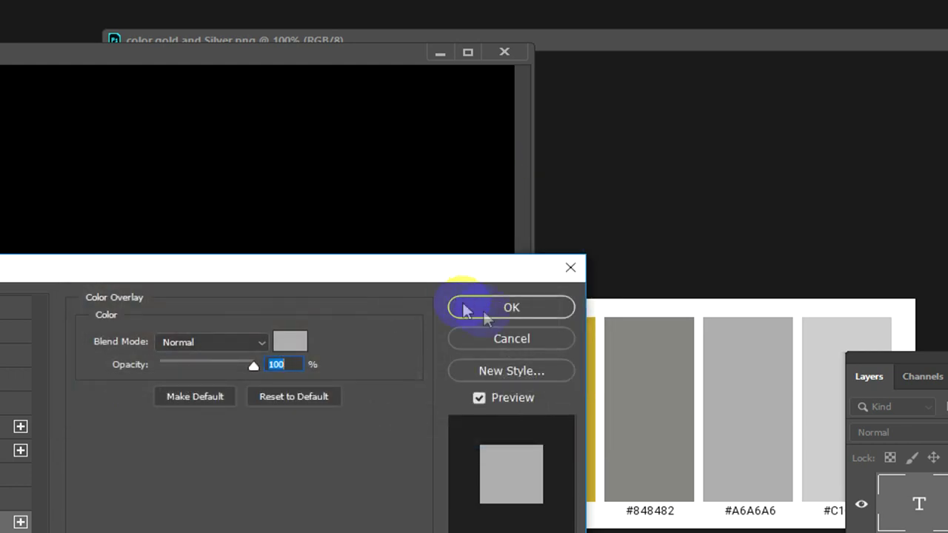
# Keep the Color Overlay opacity at 100% and enable Inner Shadow on the text
pyautogui.moveTo(264, 268); pyautogui.dragTo(361, 233)
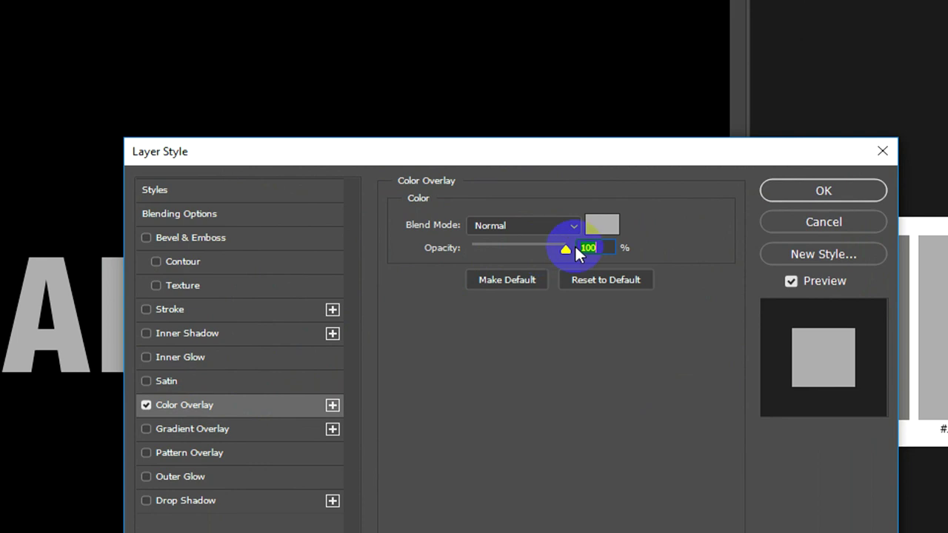
pyautogui.moveTo(567, 250); pyautogui.dragTo(597, 250)
pyautogui.click(623, 248)
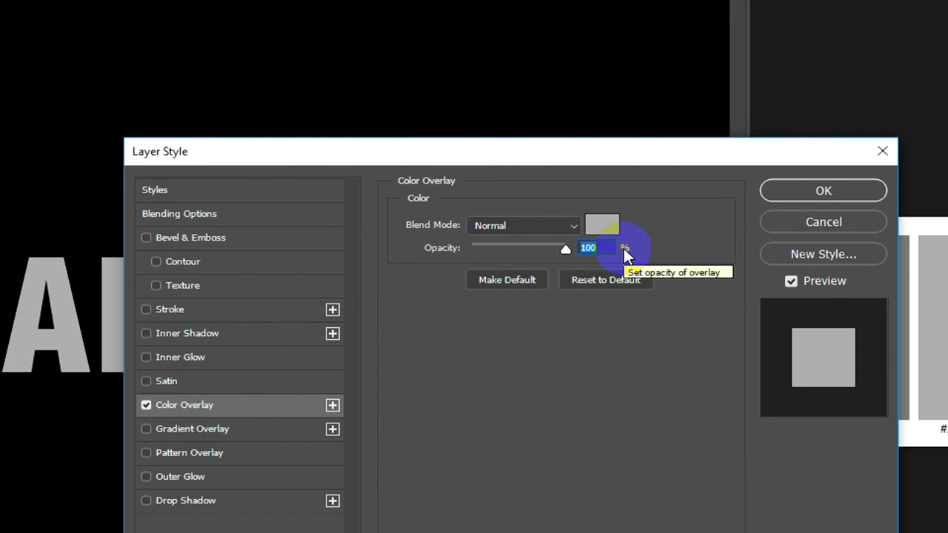
pyautogui.click(219, 333)
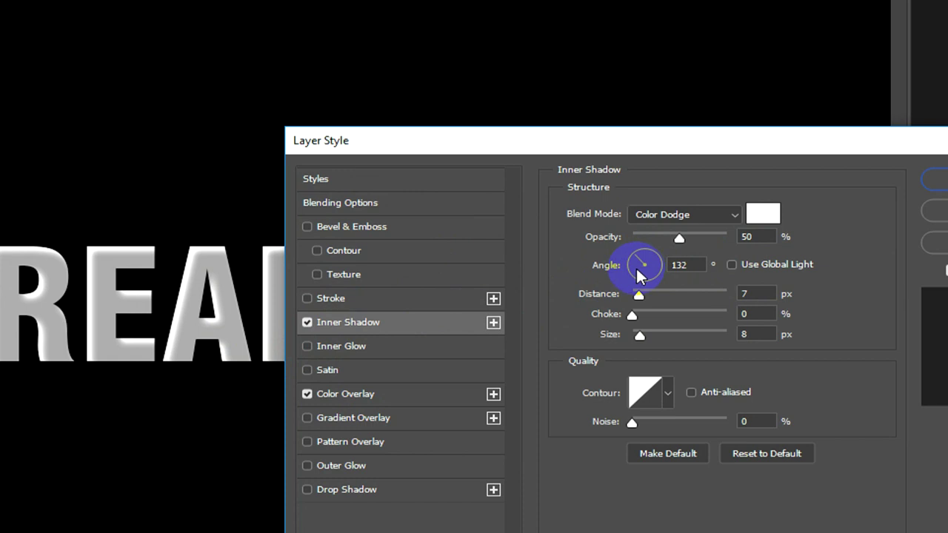
# Keep the inner shadow Color Dodge and white, at 53% opacity and a 121° angle
pyautogui.click(666, 216)
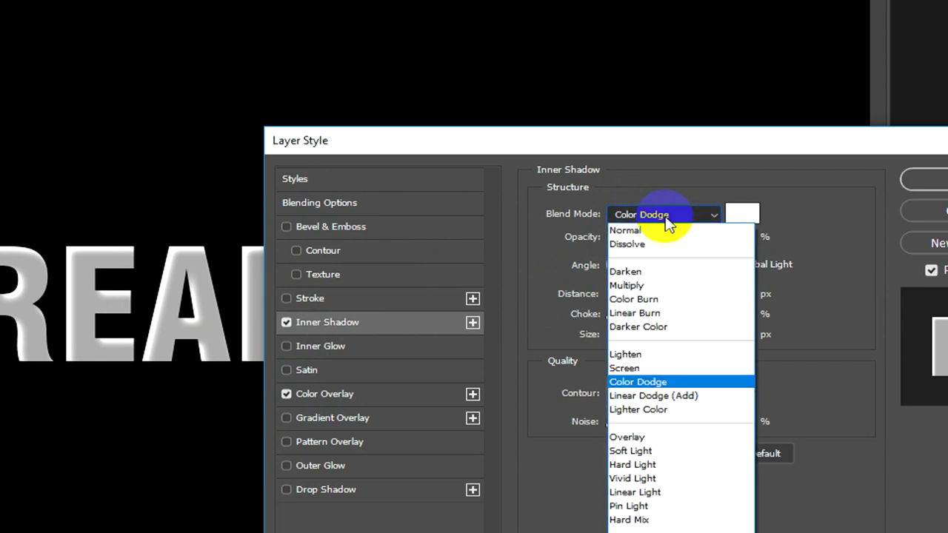
pyautogui.click(652, 382)
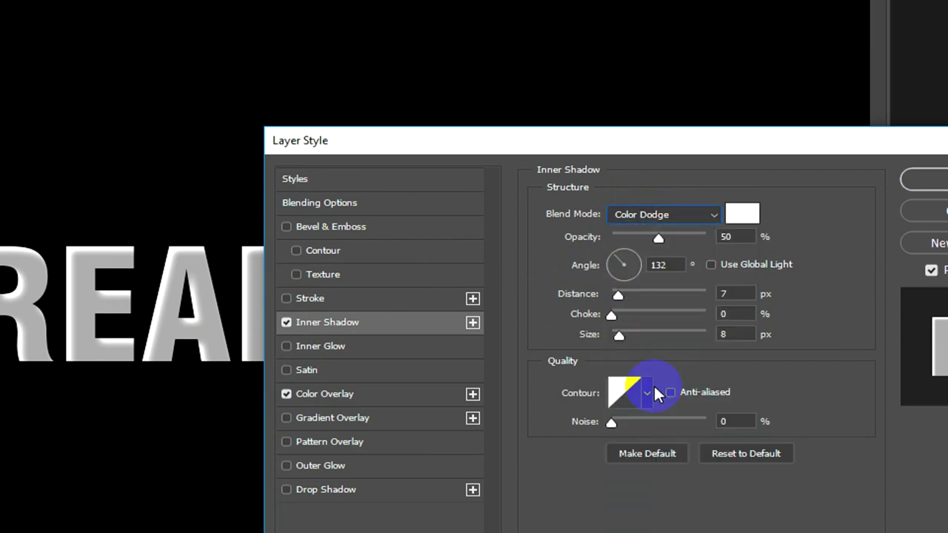
pyautogui.click(738, 216)
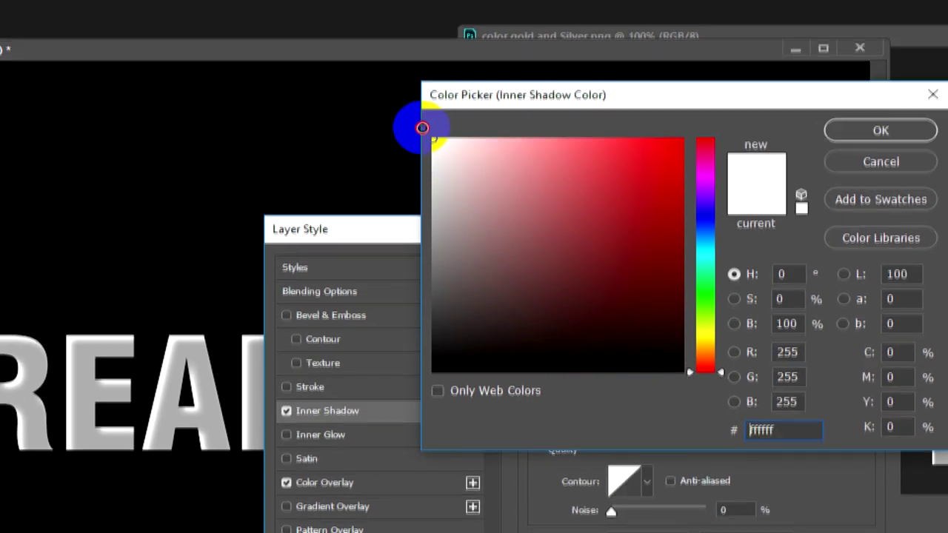
pyautogui.click(880, 116)
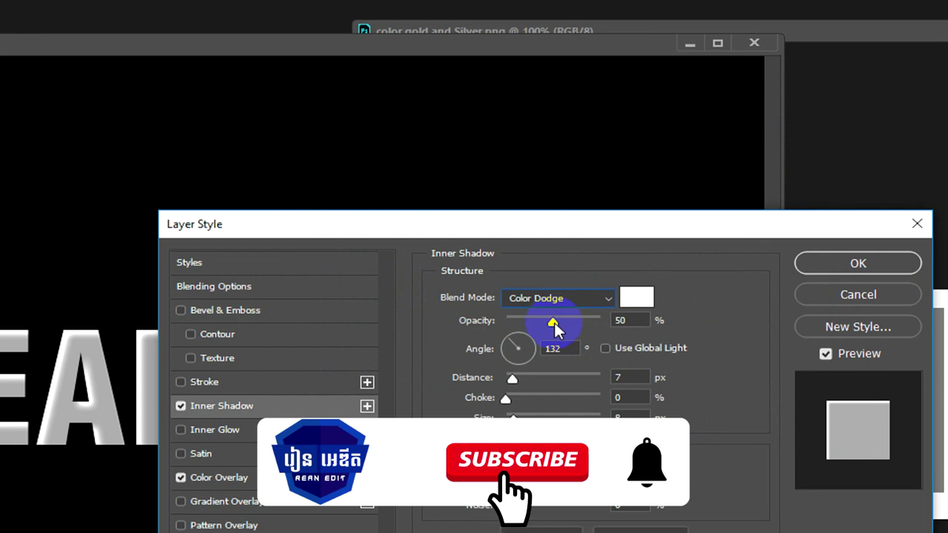
pyautogui.moveTo(466, 320)
pyautogui.mouseDown()
pyautogui.moveTo(449, 319)
pyautogui.moveTo(560, 326)
pyautogui.mouseUp()
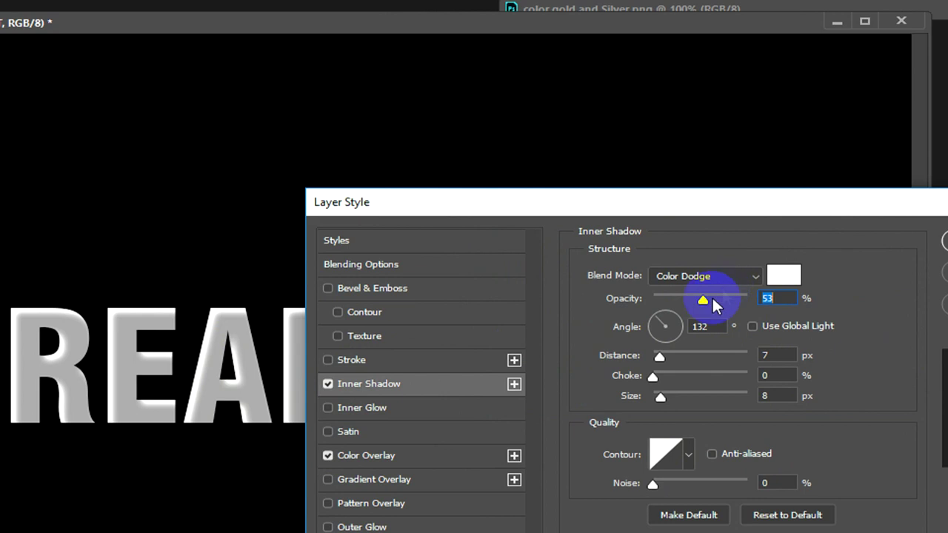
pyautogui.click(670, 315)
pyautogui.moveTo(678, 326); pyautogui.dragTo(656, 326)
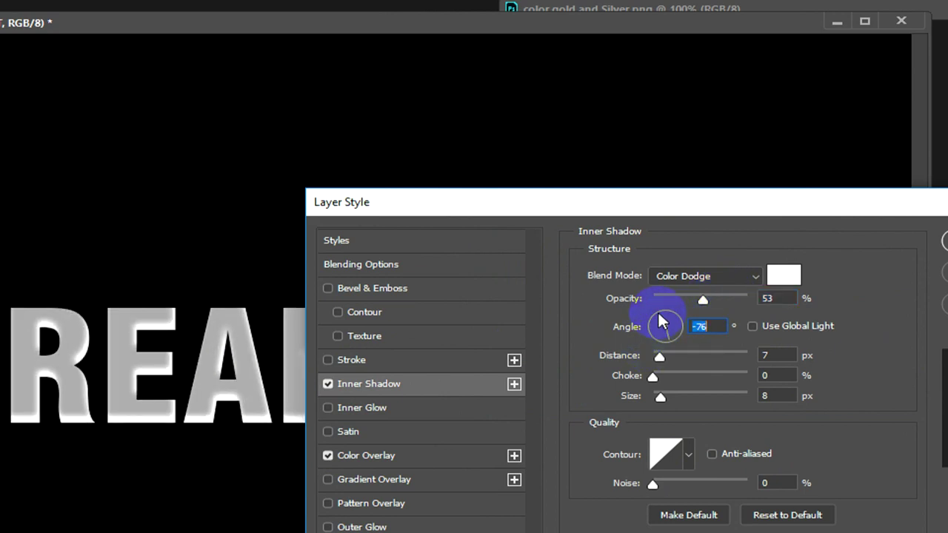
pyautogui.click(660, 324)
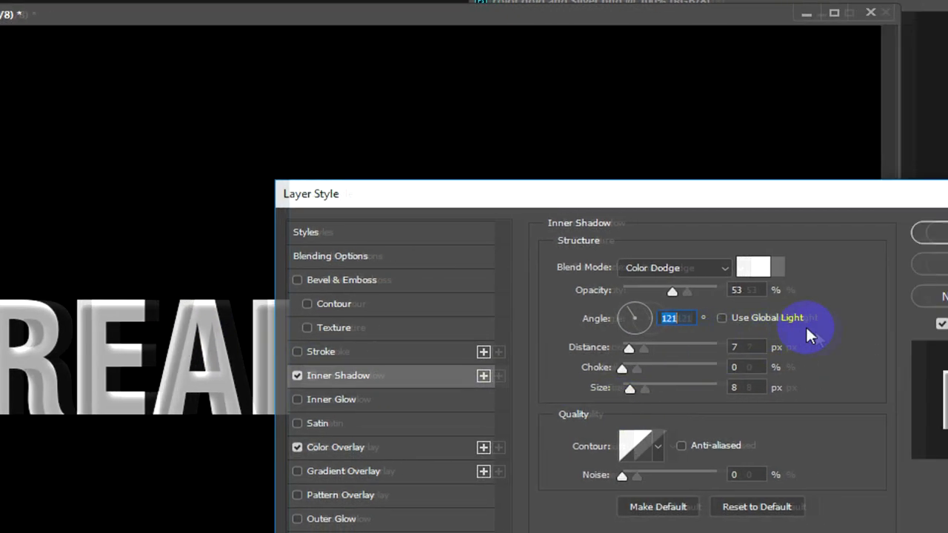
# Set the inner shadow to 52% opacity, 6 px distance, 0% choke and 6 px size
pyautogui.click(644, 292)
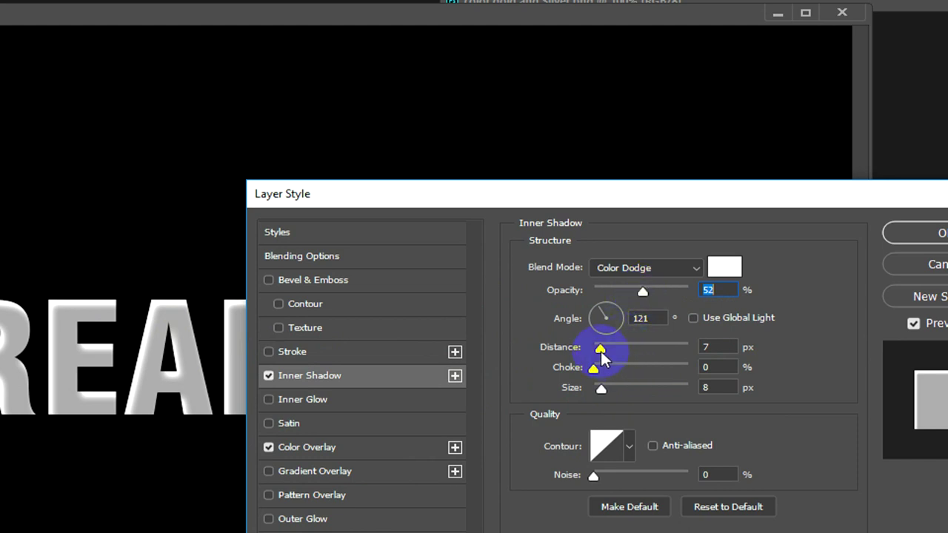
pyautogui.moveTo(600, 351)
pyautogui.mouseDown()
pyautogui.moveTo(680, 366)
pyautogui.moveTo(603, 355)
pyautogui.mouseUp()
pyautogui.moveTo(602, 351); pyautogui.dragTo(601, 352)
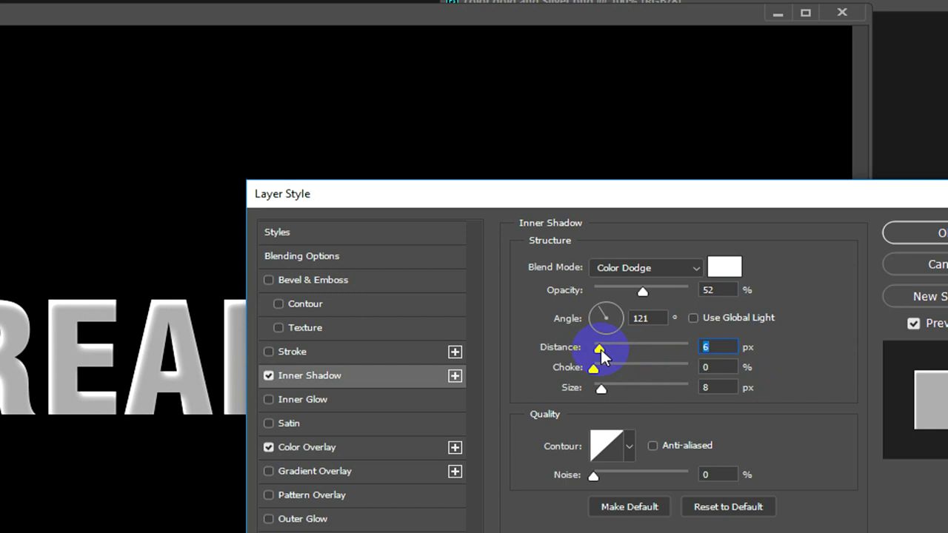
pyautogui.moveTo(725, 366); pyautogui.dragTo(661, 358)
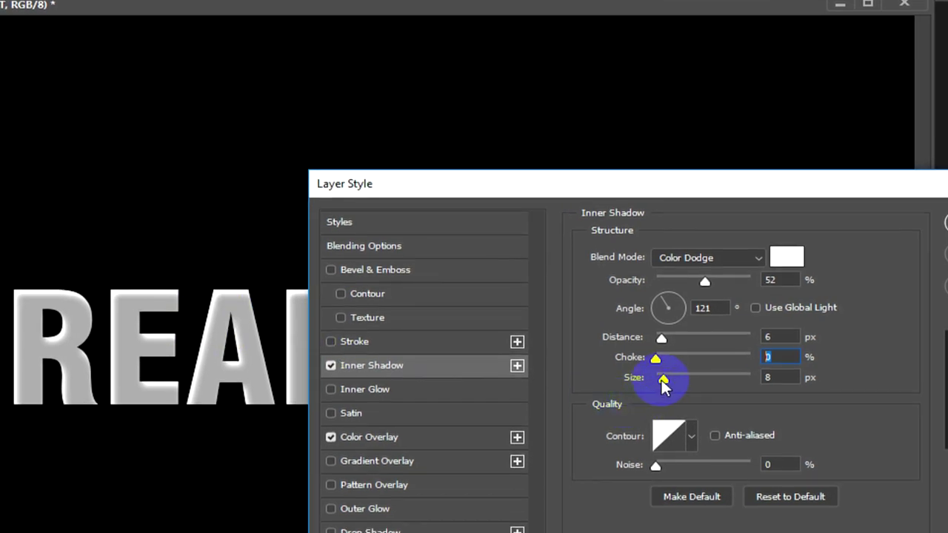
pyautogui.moveTo(661, 380)
pyautogui.mouseDown()
pyautogui.moveTo(694, 381)
pyautogui.moveTo(665, 379)
pyautogui.mouseUp()
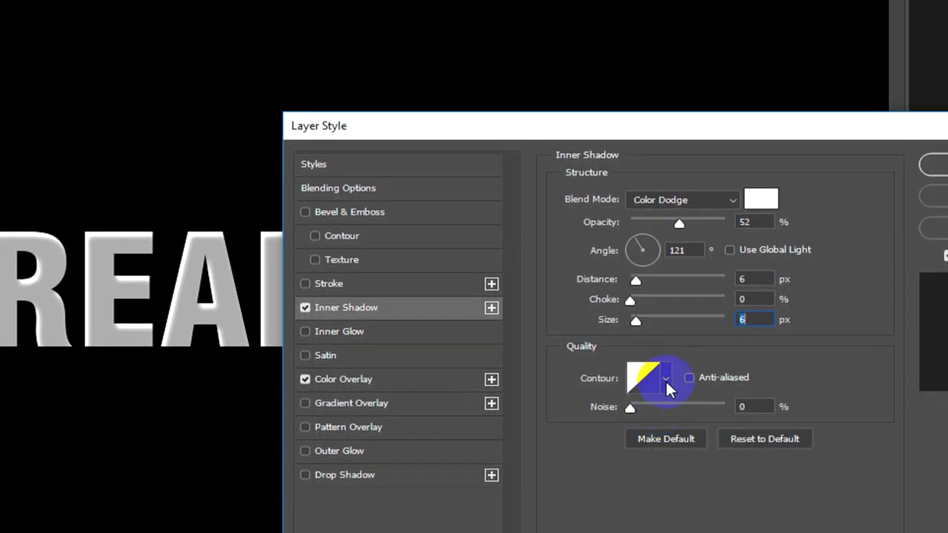
# Try inner shadow contour presets, keep Linear, then enable Bevel & Emboss on the text
pyautogui.click(667, 379)
pyautogui.click(611, 396)
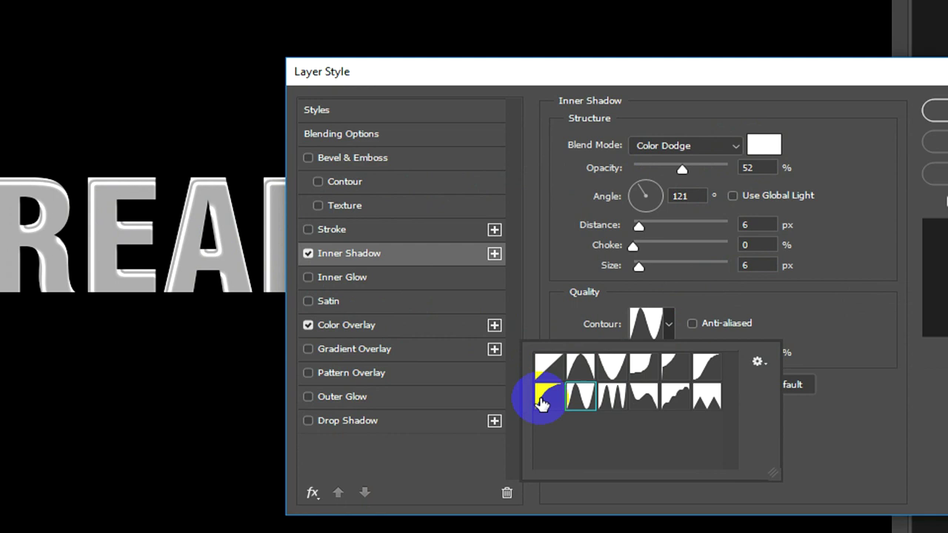
pyautogui.click(581, 398)
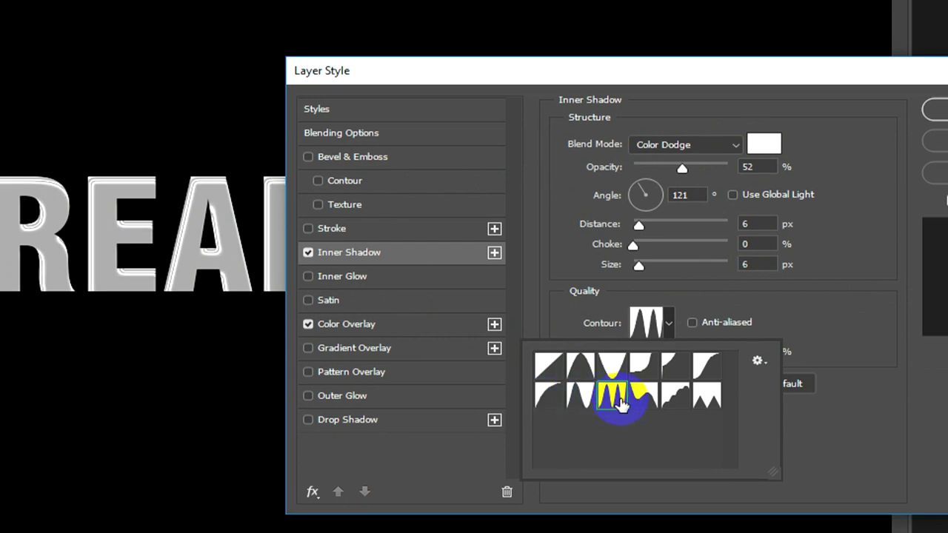
pyautogui.click(642, 396)
pyautogui.click(548, 364)
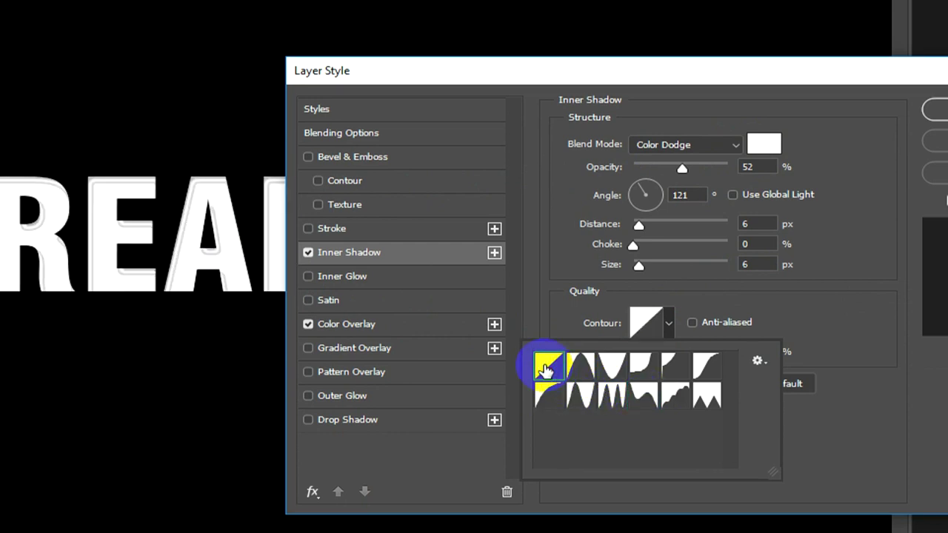
pyautogui.click(556, 298)
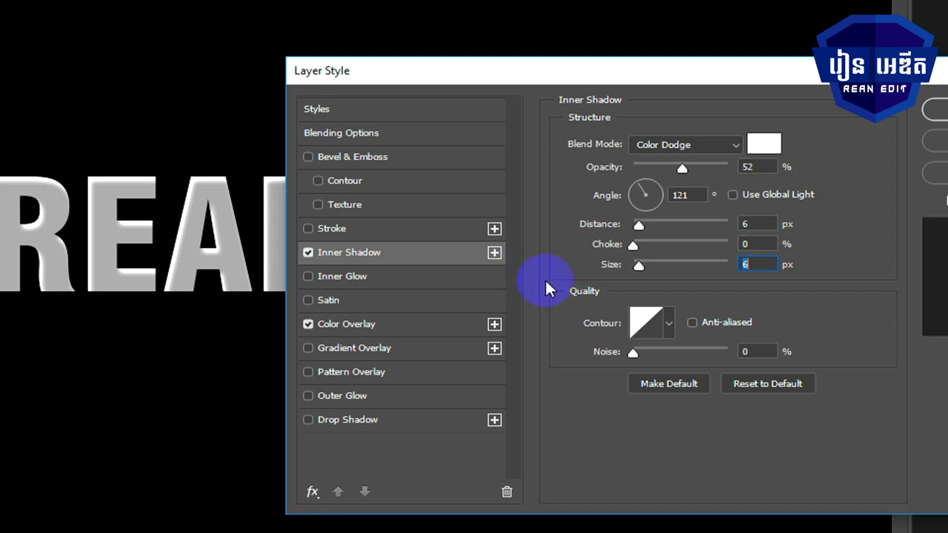
pyautogui.click(371, 157)
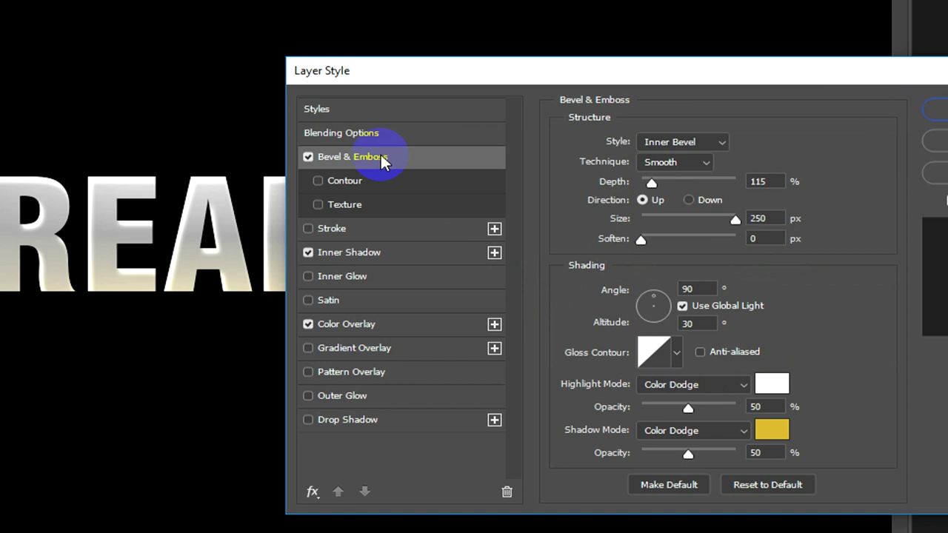
pyautogui.click(675, 141)
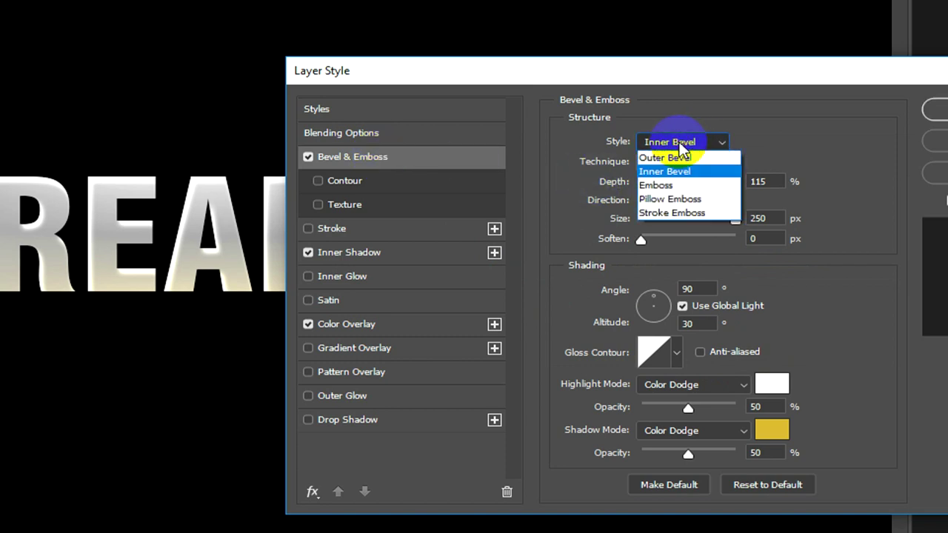
pyautogui.click(666, 198)
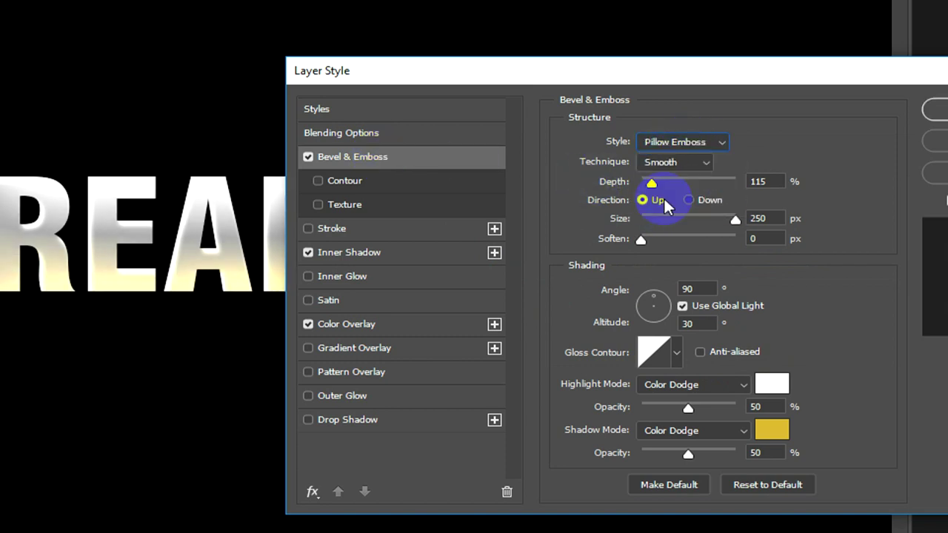
pyautogui.click(672, 141)
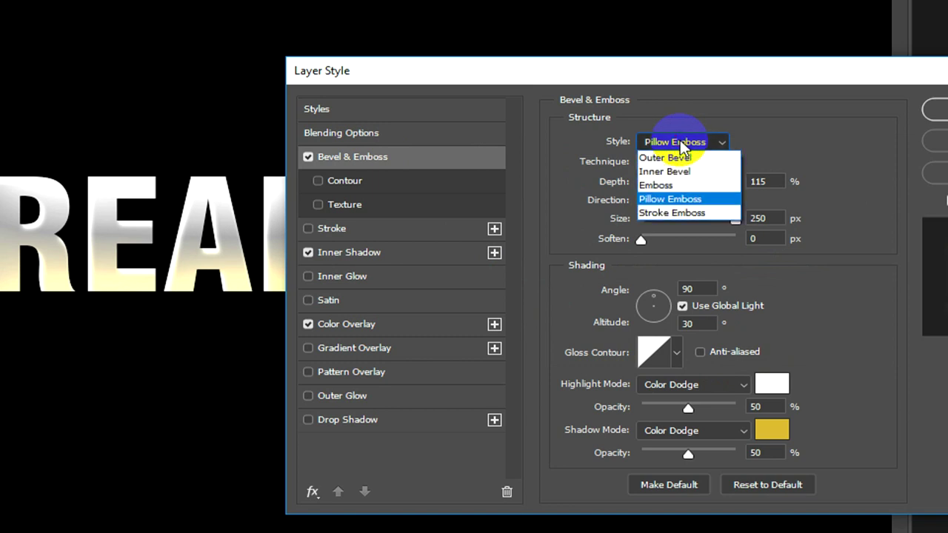
pyautogui.click(687, 173)
pyautogui.click(686, 142)
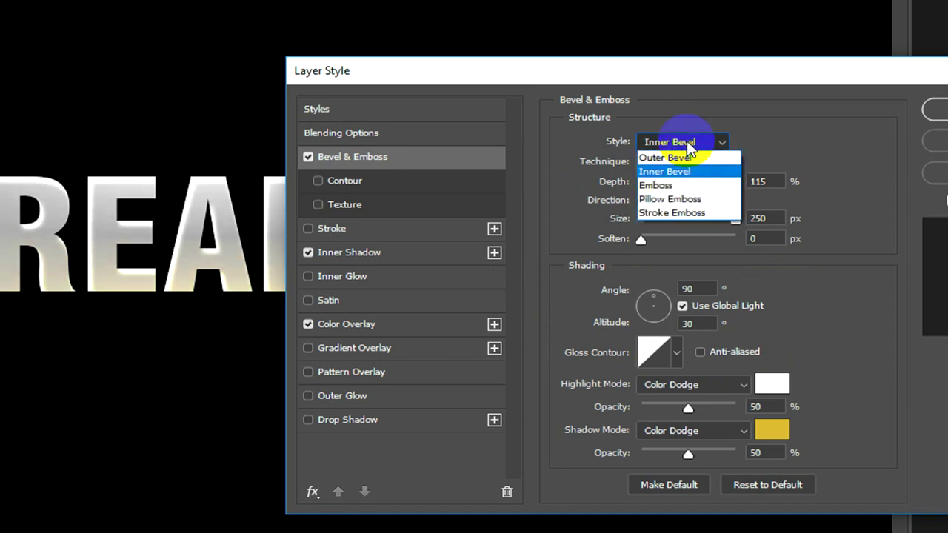
pyautogui.click(674, 185)
pyautogui.click(670, 141)
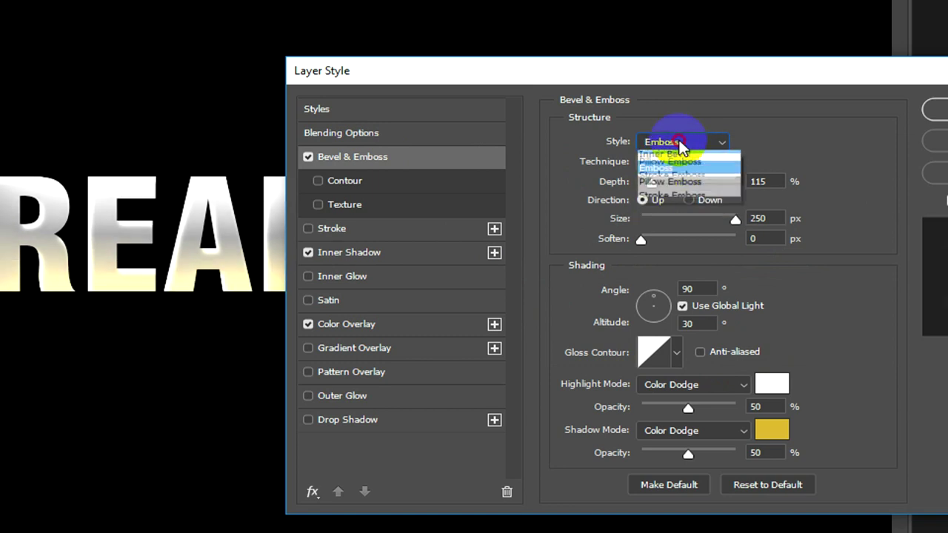
pyautogui.click(685, 172)
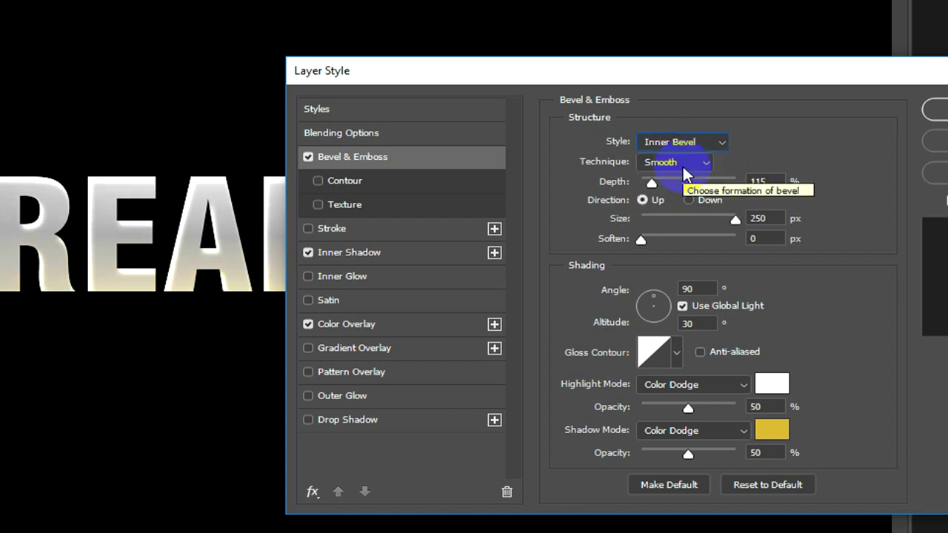
pyautogui.click(680, 141)
pyautogui.click(674, 185)
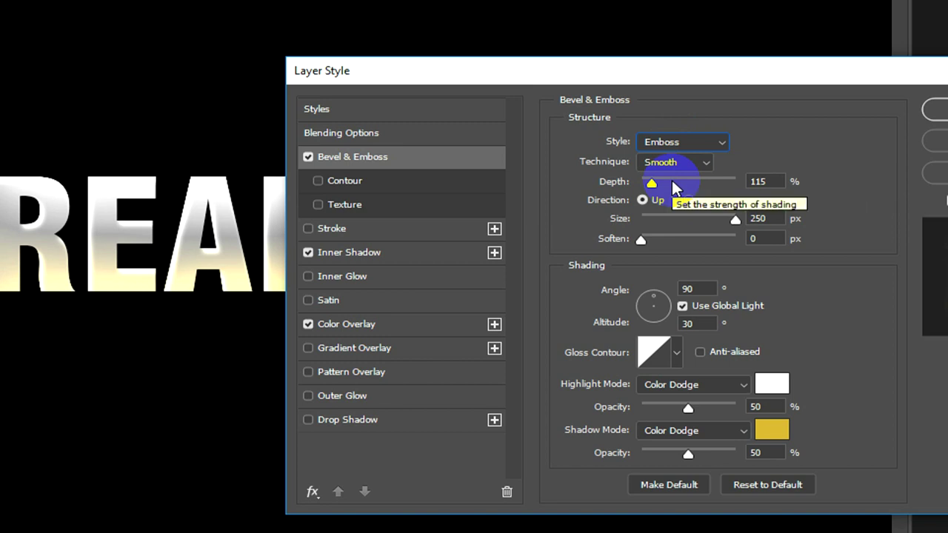
pyautogui.click(660, 140)
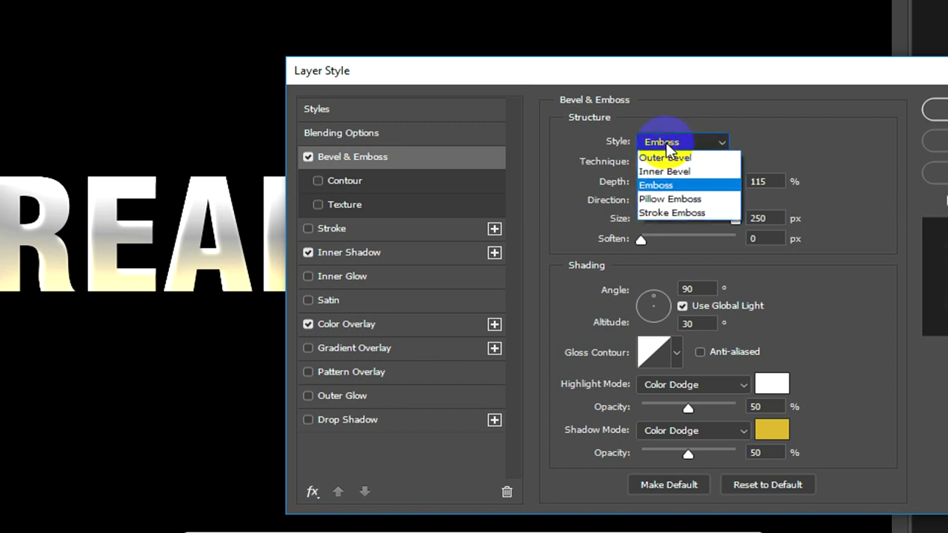
pyautogui.click(669, 211)
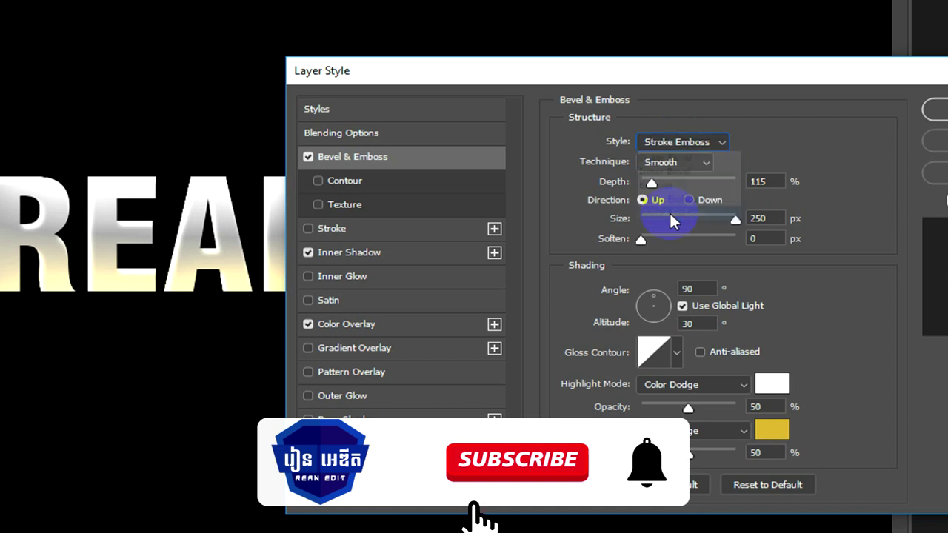
pyautogui.click(676, 141)
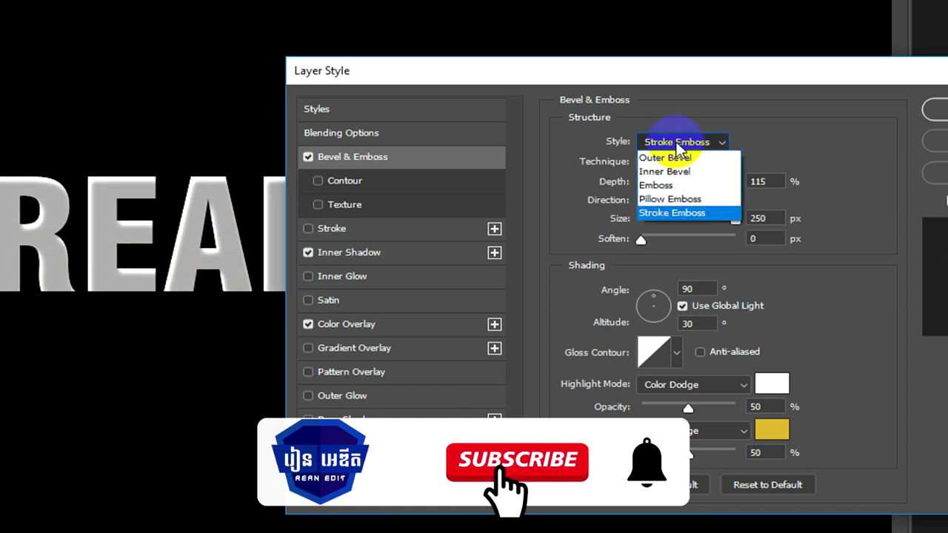
pyautogui.click(669, 170)
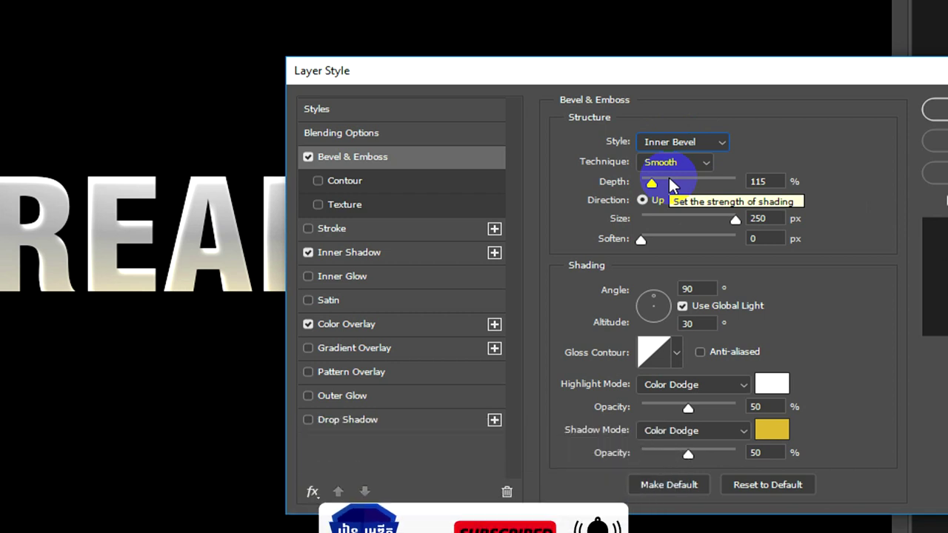
pyautogui.click(676, 164)
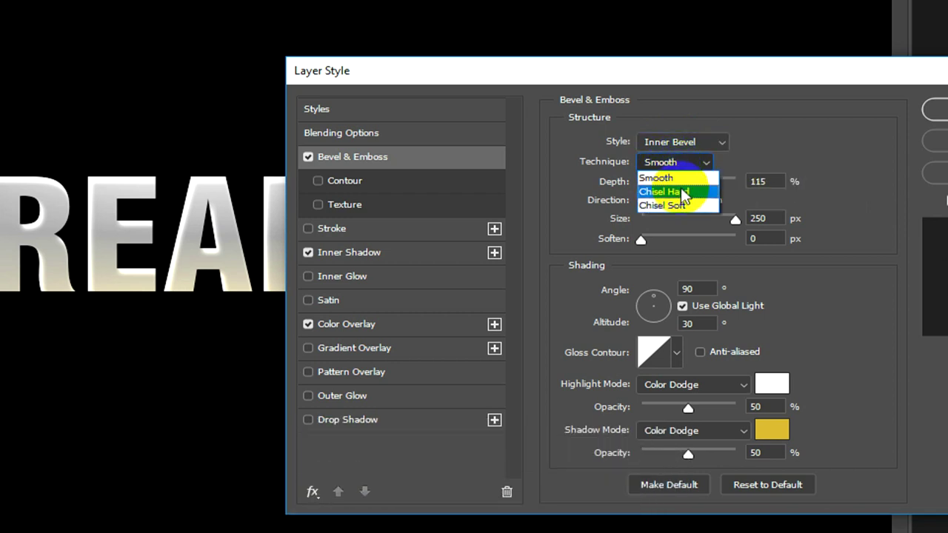
pyautogui.click(682, 191)
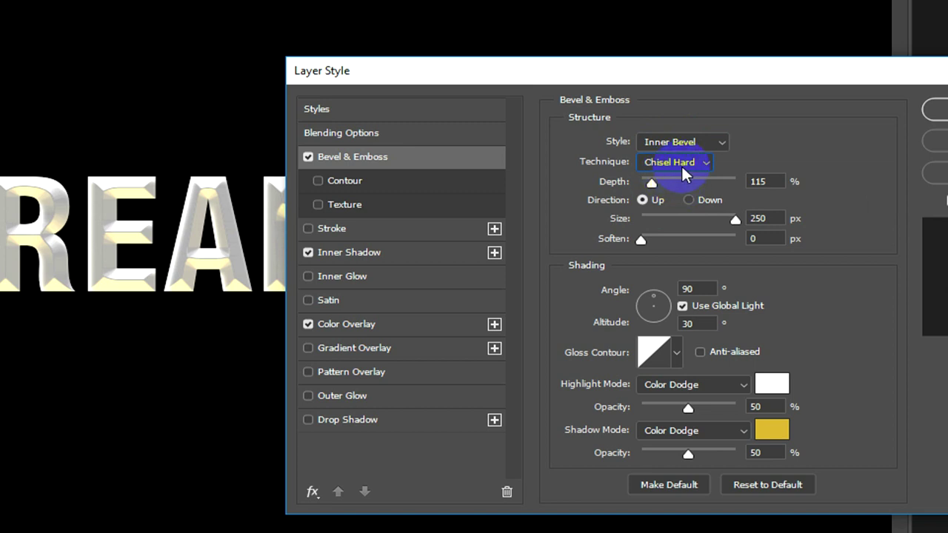
pyautogui.click(682, 169)
pyautogui.click(677, 180)
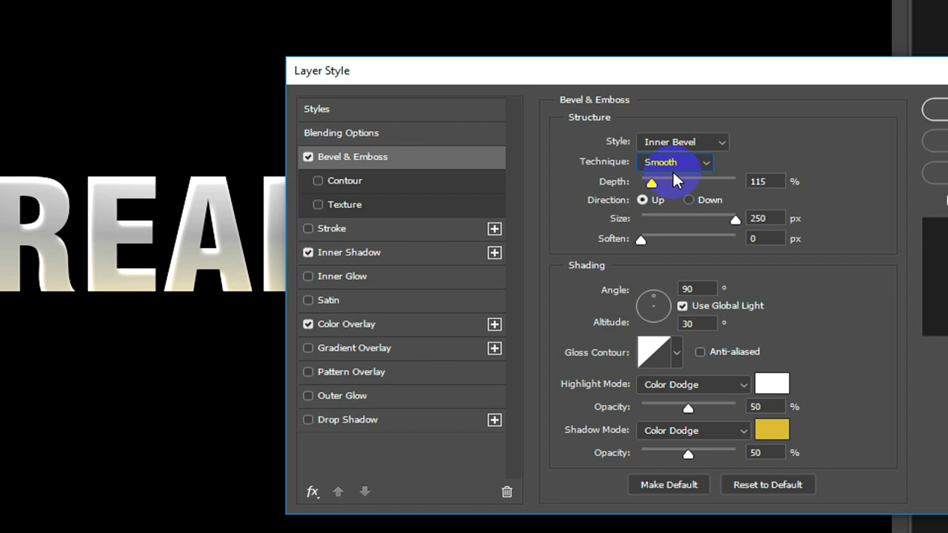
pyautogui.doubleClick(754, 184)
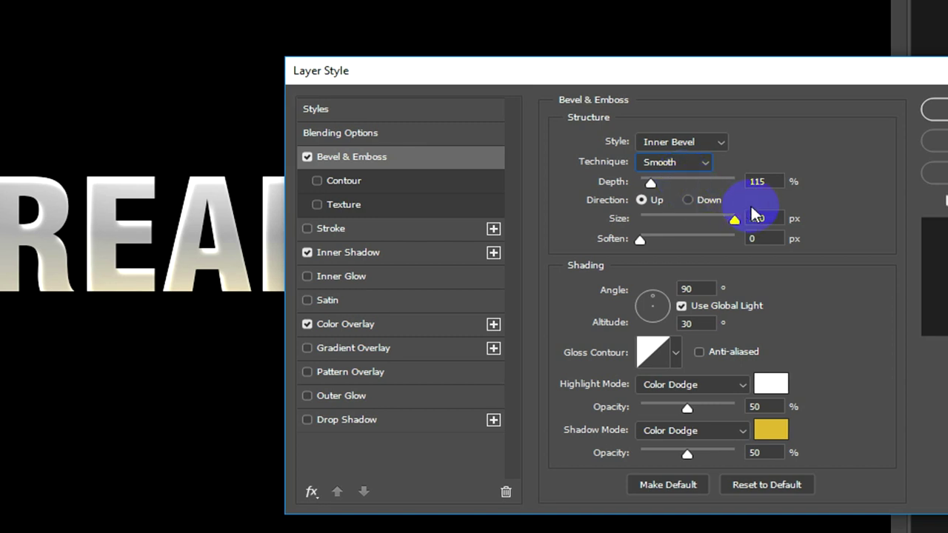
# Raise the bevel depth to 126%, keeping size at 250 px and soften at 0 px
pyautogui.click(596, 185)
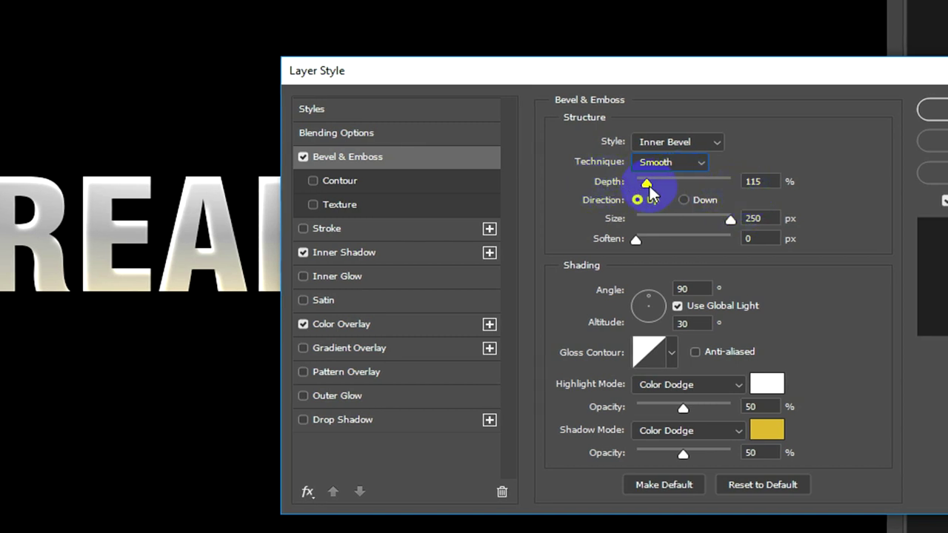
pyautogui.moveTo(650, 185); pyautogui.dragTo(649, 187)
pyautogui.moveTo(647, 187); pyautogui.dragTo(648, 187)
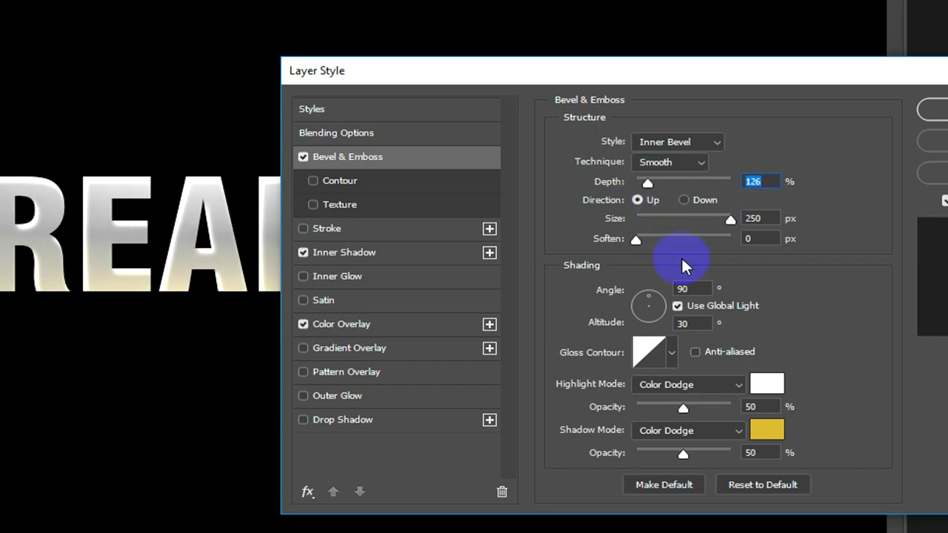
pyautogui.moveTo(730, 219)
pyautogui.mouseDown()
pyautogui.moveTo(661, 217)
pyautogui.moveTo(762, 226)
pyautogui.moveTo(575, 222)
pyautogui.moveTo(618, 226)
pyautogui.moveTo(622, 238)
pyautogui.mouseUp()
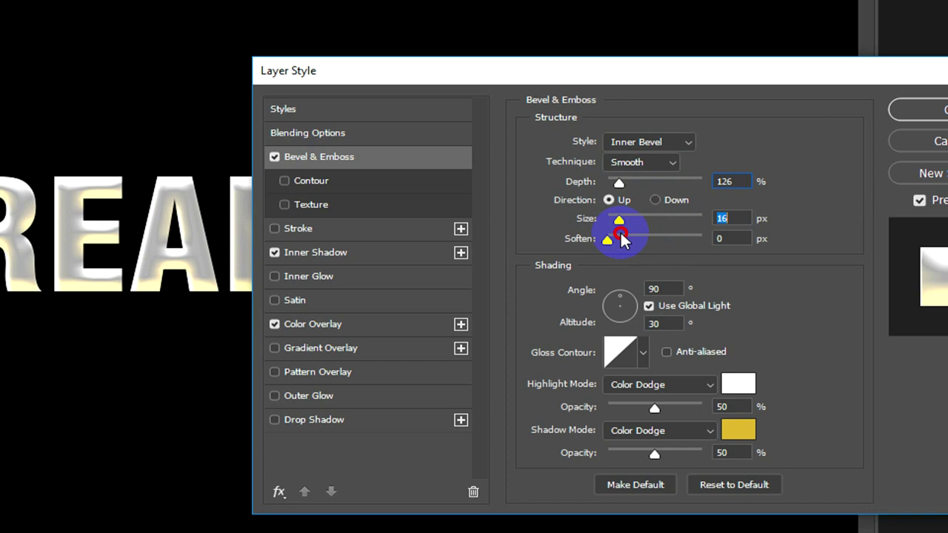
pyautogui.moveTo(622, 239); pyautogui.dragTo(721, 234)
pyautogui.click(605, 237)
pyautogui.moveTo(606, 239)
pyautogui.mouseDown()
pyautogui.moveTo(677, 239)
pyautogui.moveTo(575, 239)
pyautogui.mouseUp()
pyautogui.click(727, 229)
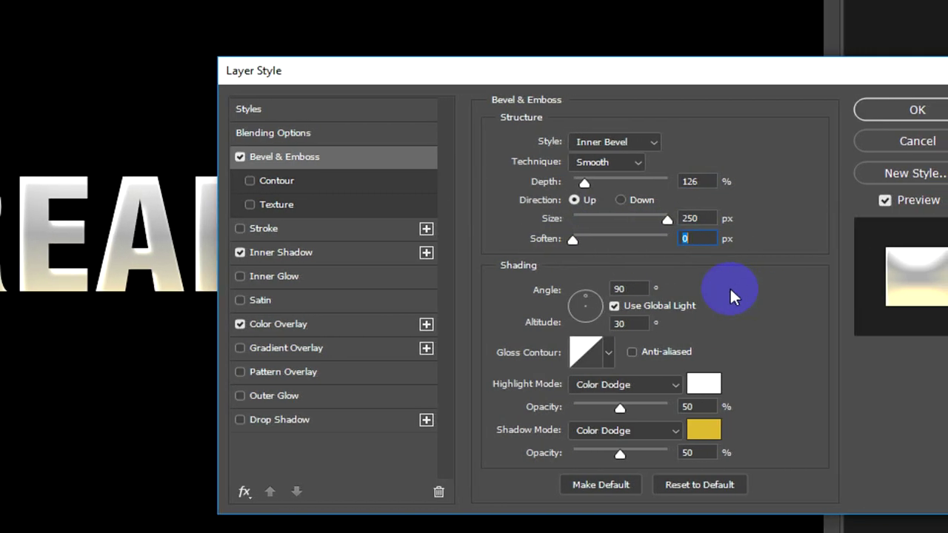
pyautogui.click(622, 289)
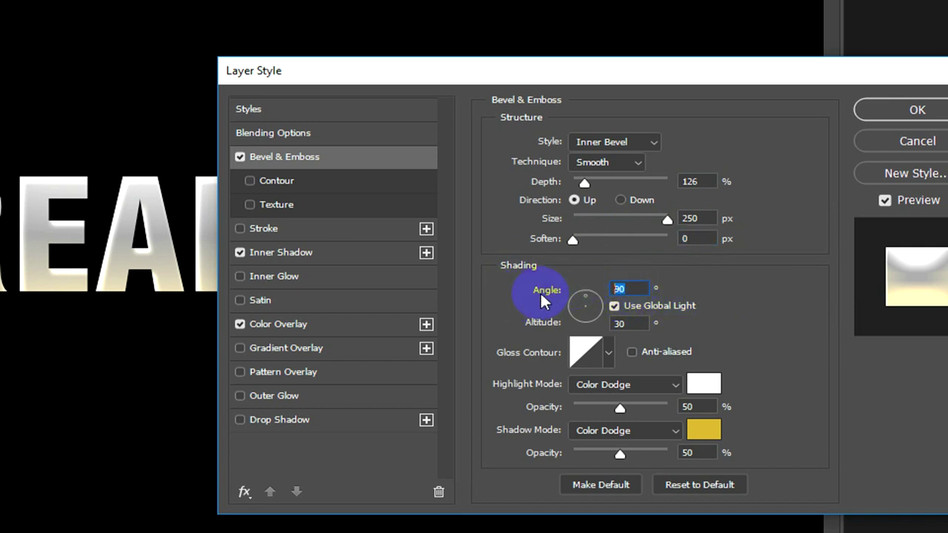
# Keep the bevel altitude at 30 and the gloss contour Linear after trying a spiky preset
pyautogui.click(229, 257)
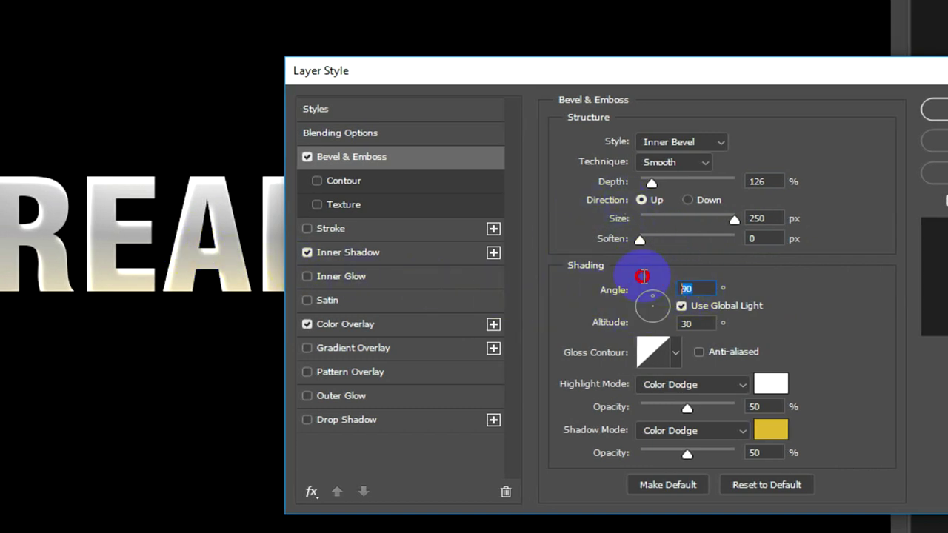
pyautogui.click(692, 324)
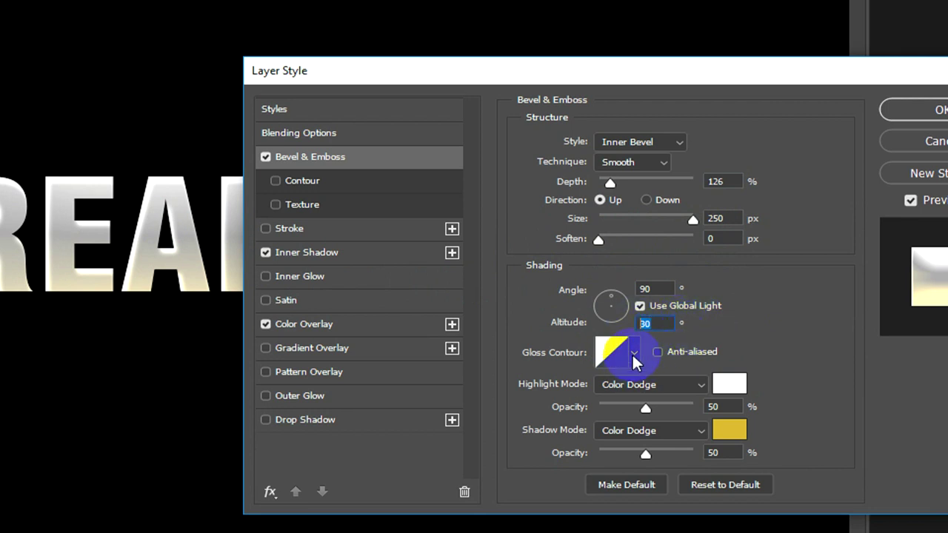
pyautogui.click(634, 352)
pyautogui.click(572, 406)
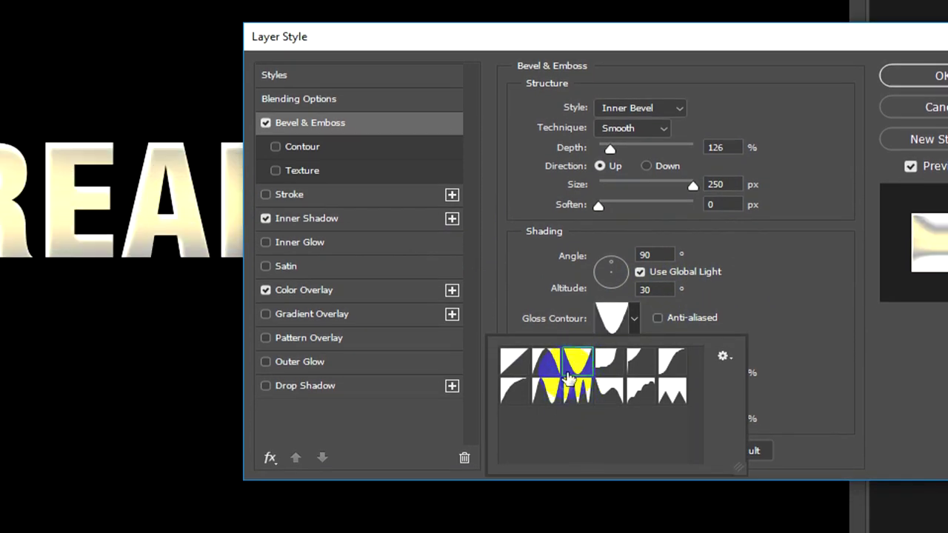
pyautogui.click(513, 361)
pyautogui.click(531, 265)
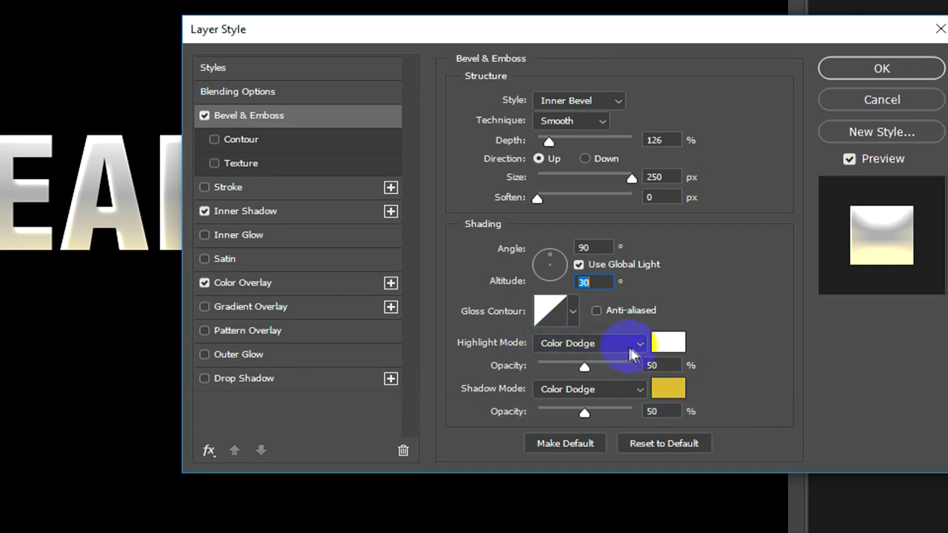
# Change the bevel shadow colour to white #ffffff and set its opacity to 49%
pyautogui.click(669, 393)
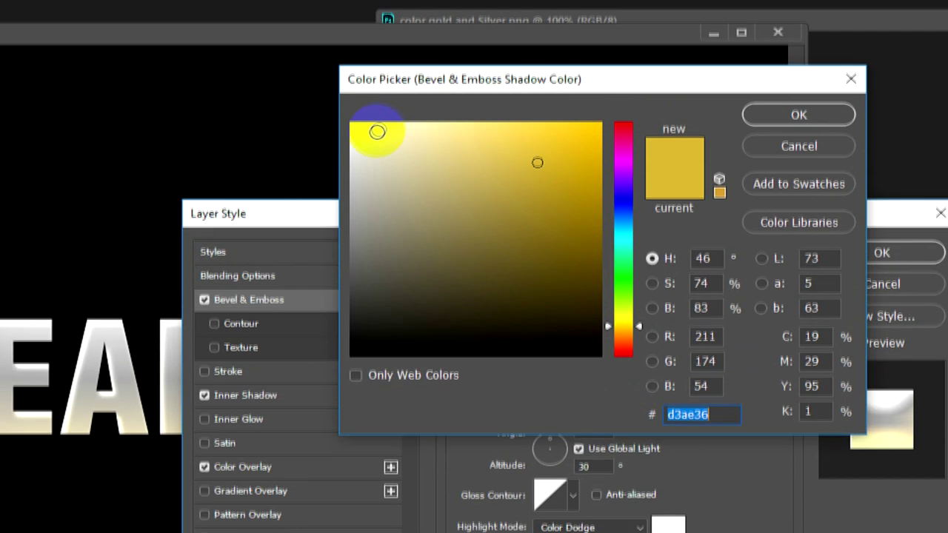
pyautogui.click(350, 140)
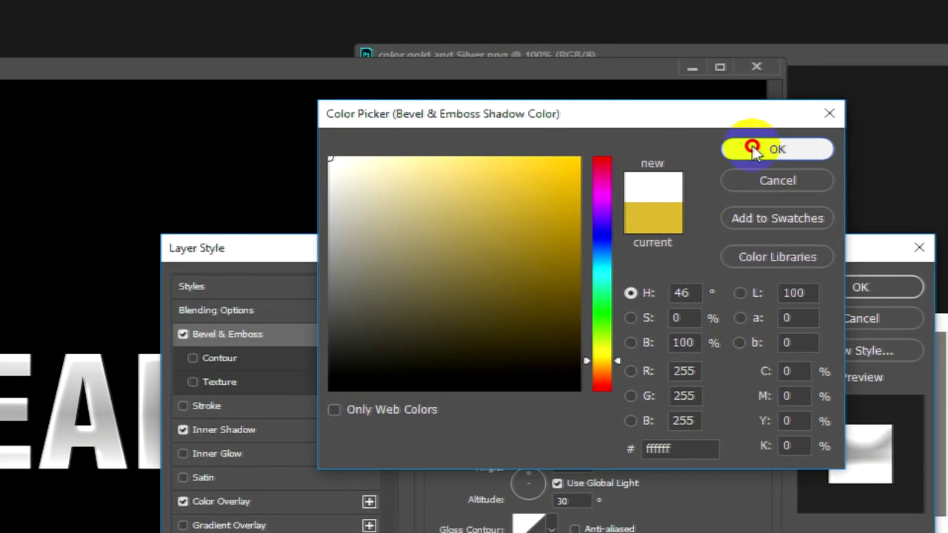
pyautogui.click(798, 130)
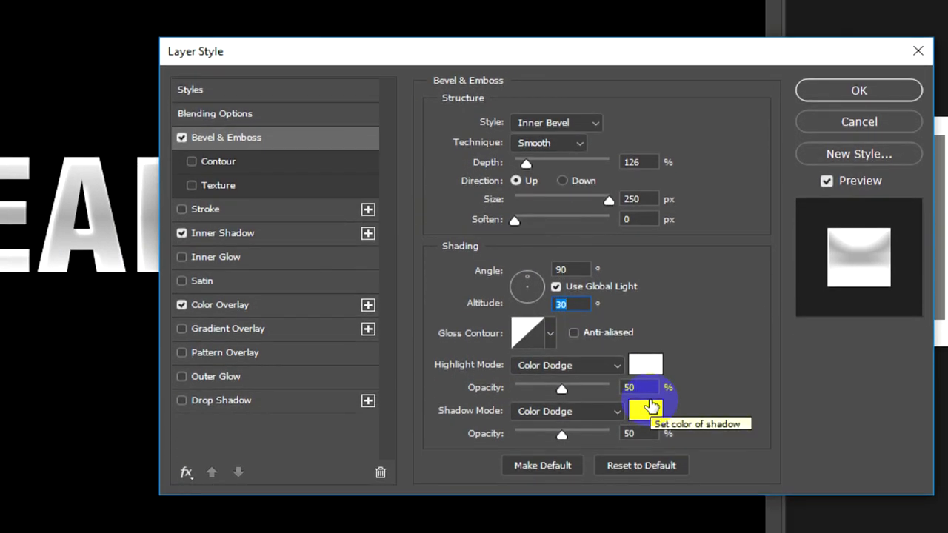
pyautogui.click(641, 387)
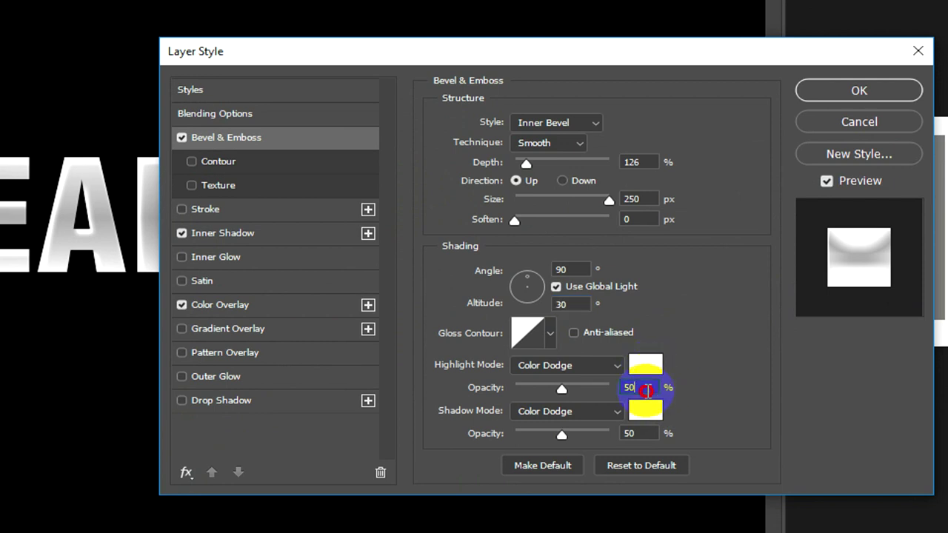
pyautogui.click(633, 398)
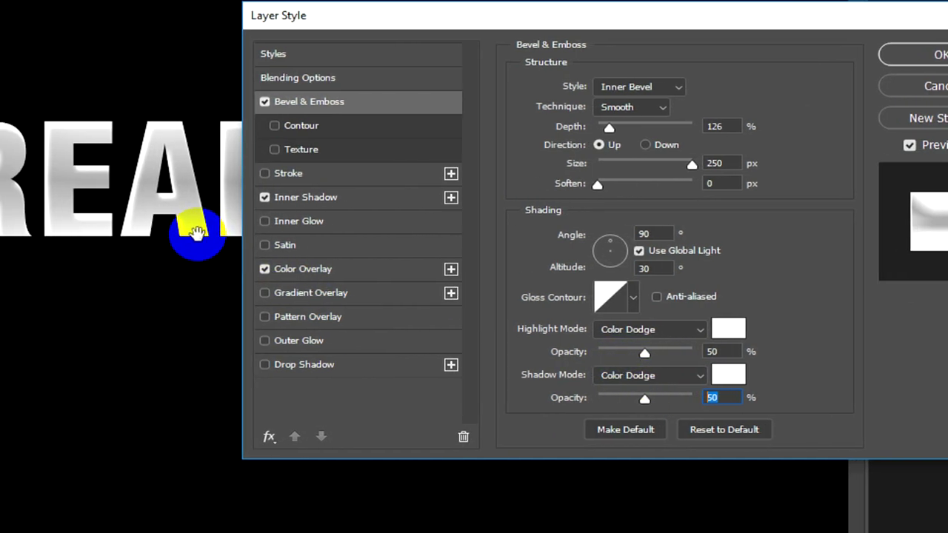
pyautogui.moveTo(619, 398)
pyautogui.mouseDown()
pyautogui.moveTo(709, 398)
pyautogui.moveTo(567, 397)
pyautogui.moveTo(644, 402)
pyautogui.mouseUp()
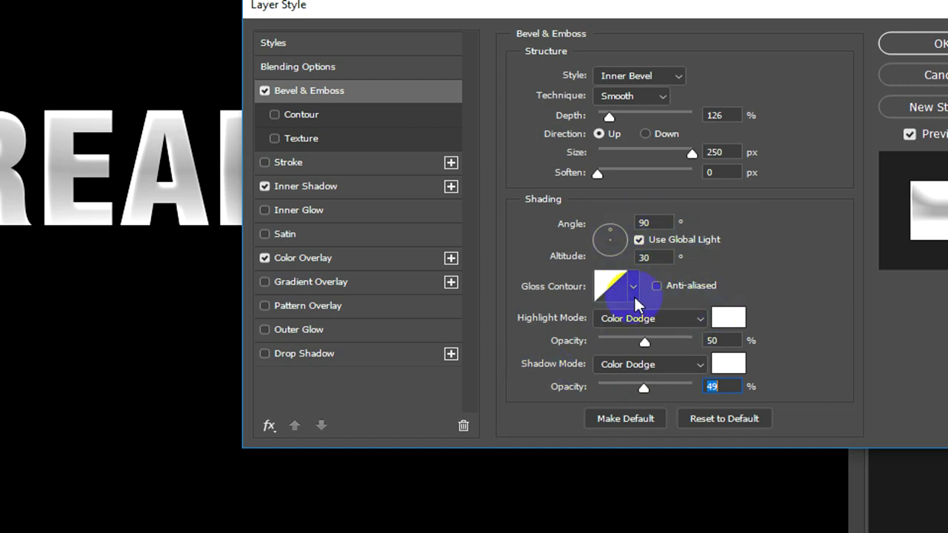
pyautogui.click(287, 238)
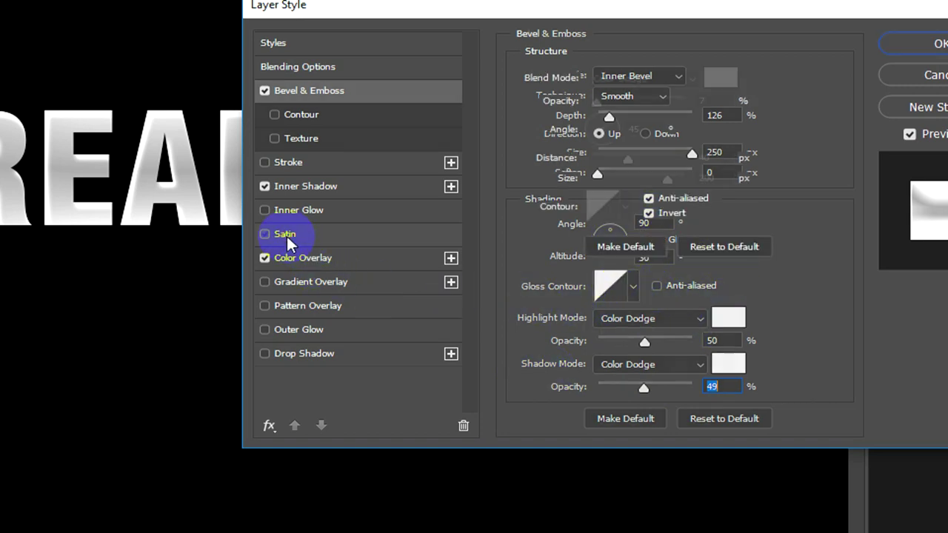
# Toggle Satin to compare, then try a deep blue satin colour at 61% opacity
pyautogui.click(265, 235)
pyautogui.click(265, 236)
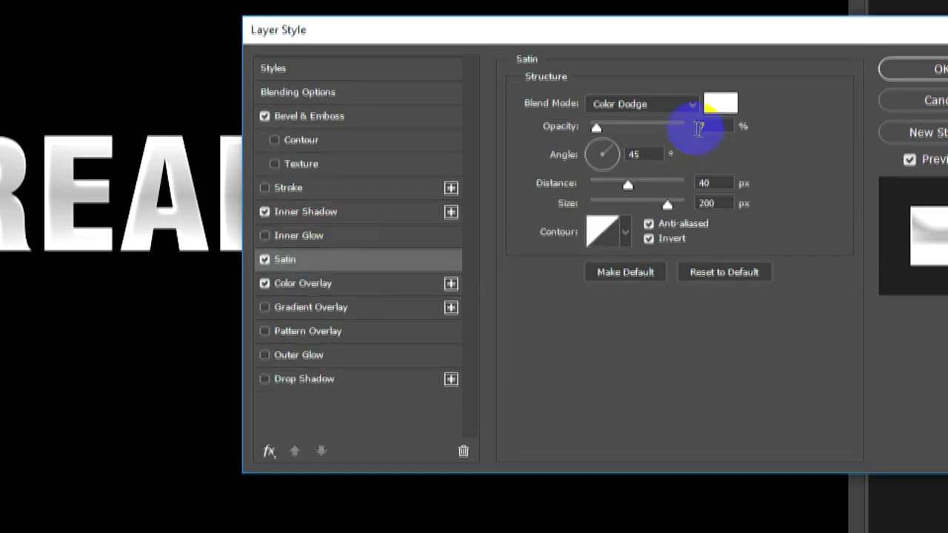
pyautogui.click(718, 135)
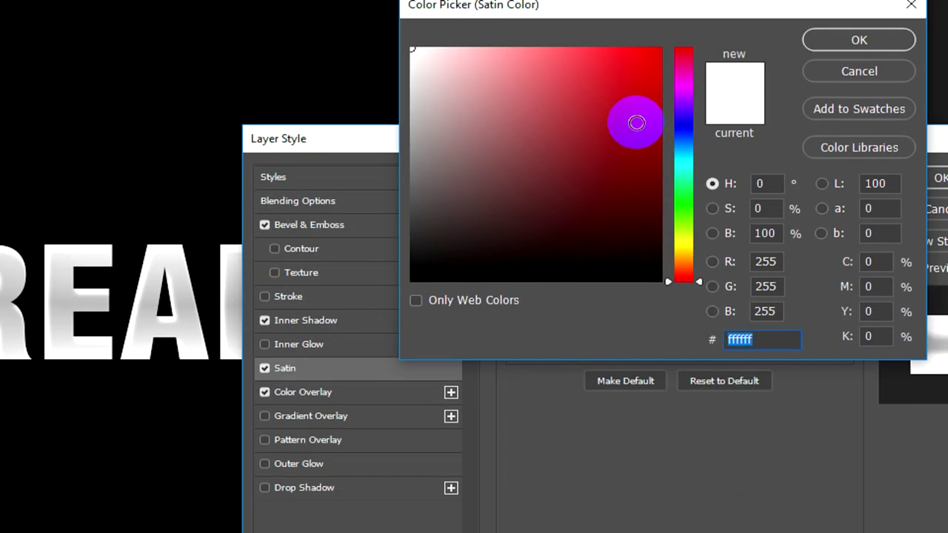
pyautogui.moveTo(634, 116); pyautogui.dragTo(660, 125)
pyautogui.moveTo(651, 220); pyautogui.dragTo(656, 242)
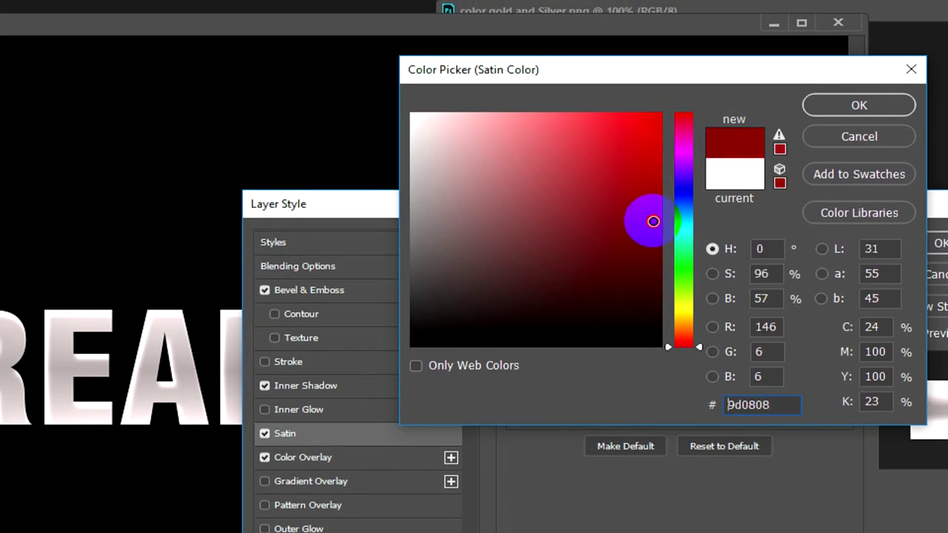
pyautogui.click(684, 188)
pyautogui.click(643, 180)
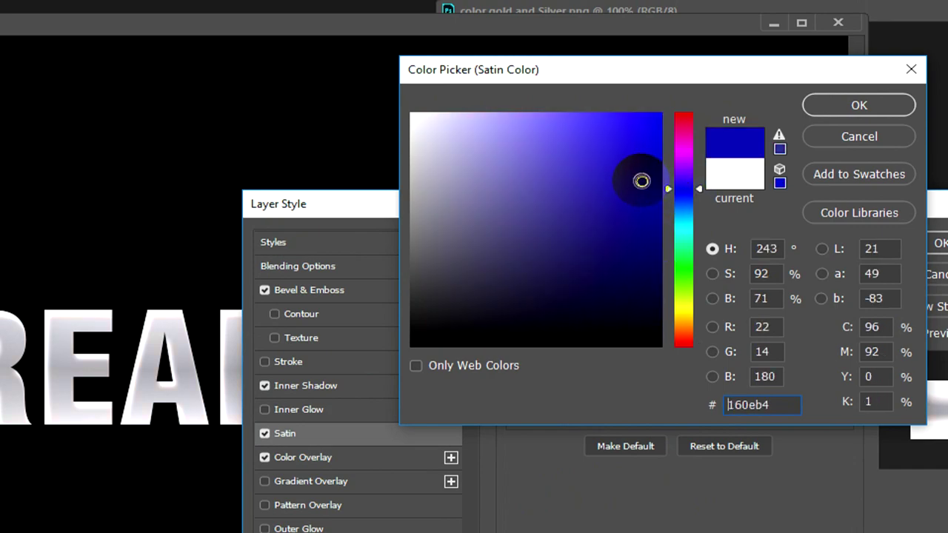
pyautogui.click(771, 127)
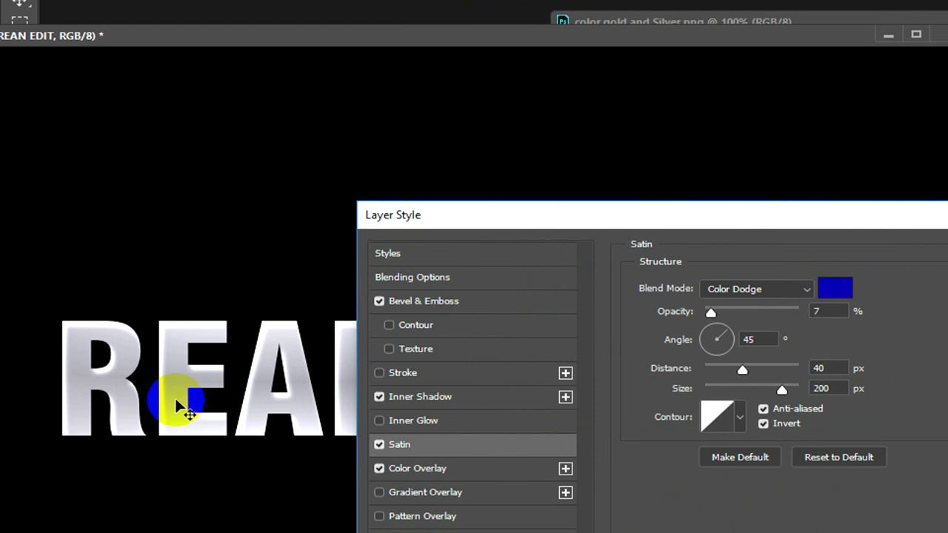
pyautogui.moveTo(713, 313); pyautogui.dragTo(763, 317)
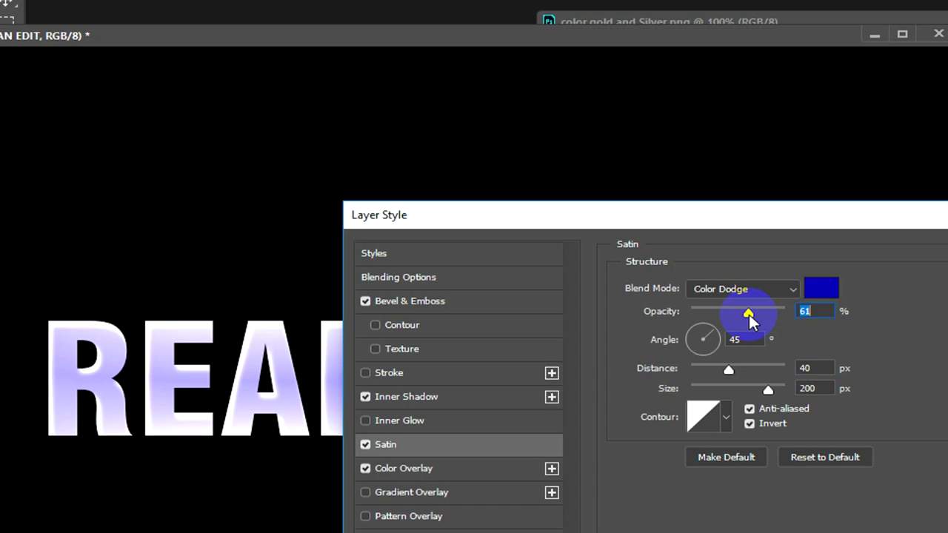
# Switch the satin colour to pure white and lower its opacity to 11%
pyautogui.click(821, 288)
pyautogui.click(523, 128)
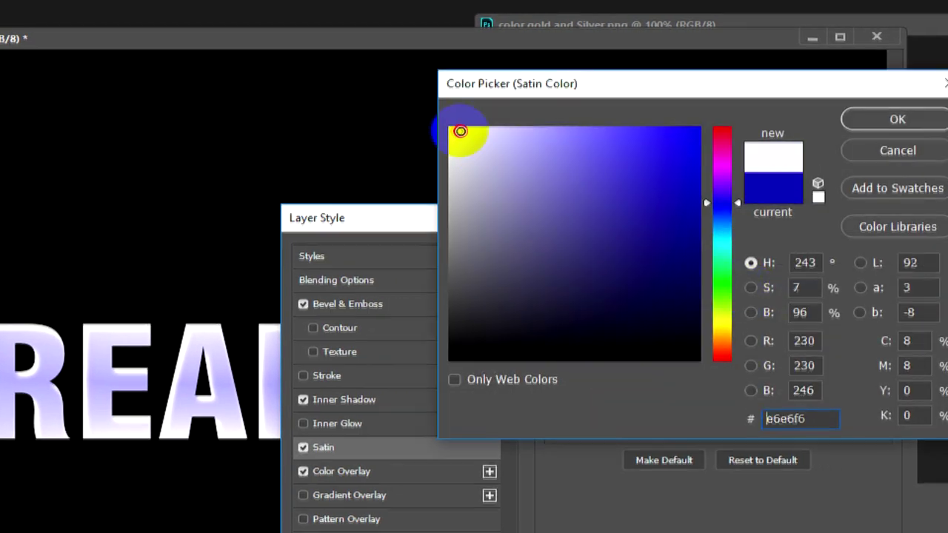
pyautogui.moveTo(460, 131); pyautogui.dragTo(439, 118)
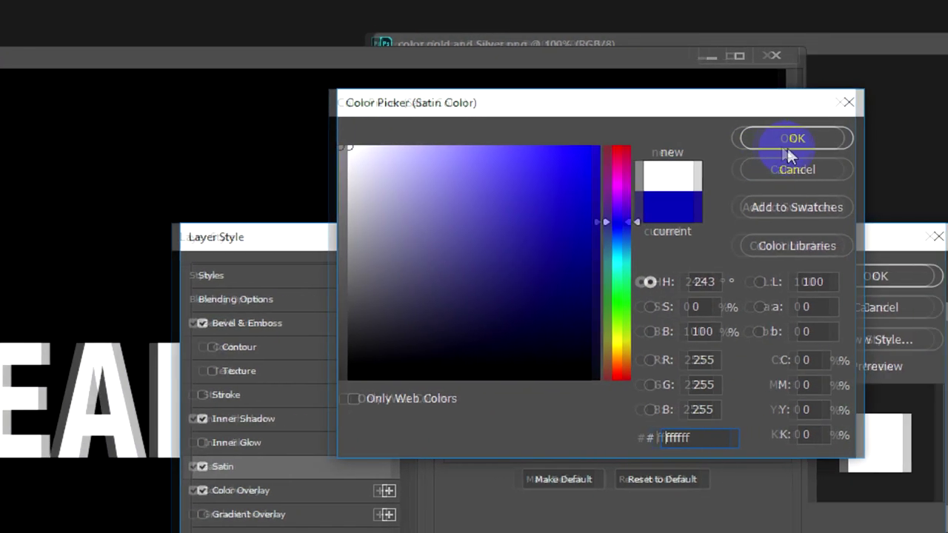
pyautogui.click(748, 139)
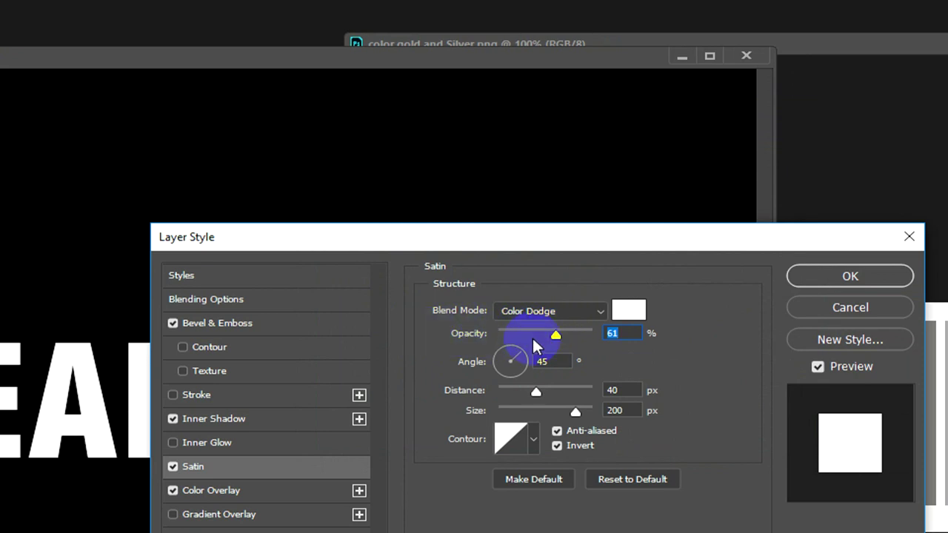
pyautogui.moveTo(555, 337); pyautogui.dragTo(508, 339)
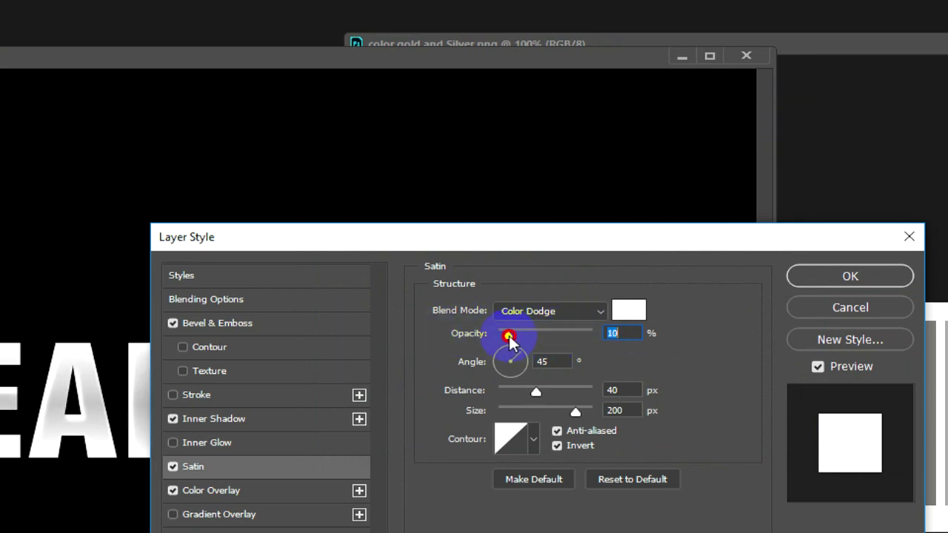
pyautogui.click(629, 310)
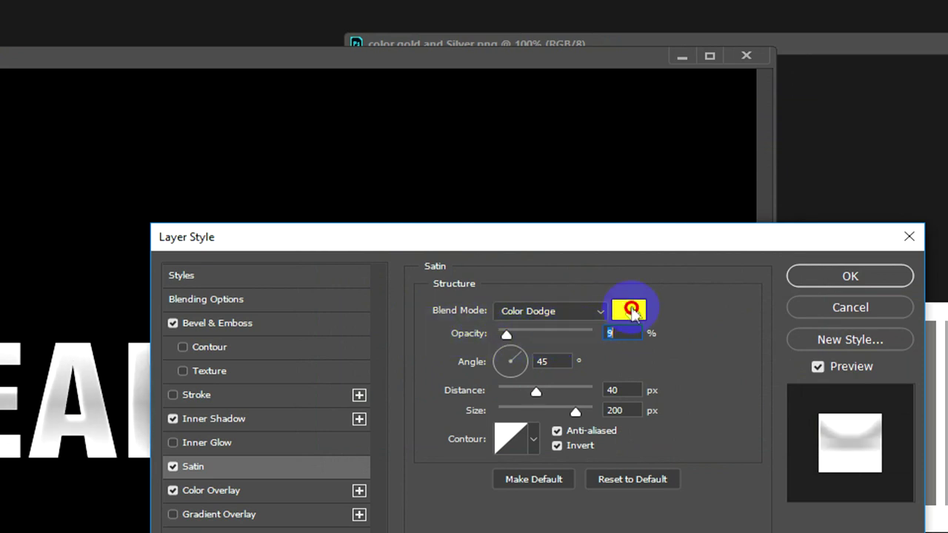
pyautogui.click(323, 248)
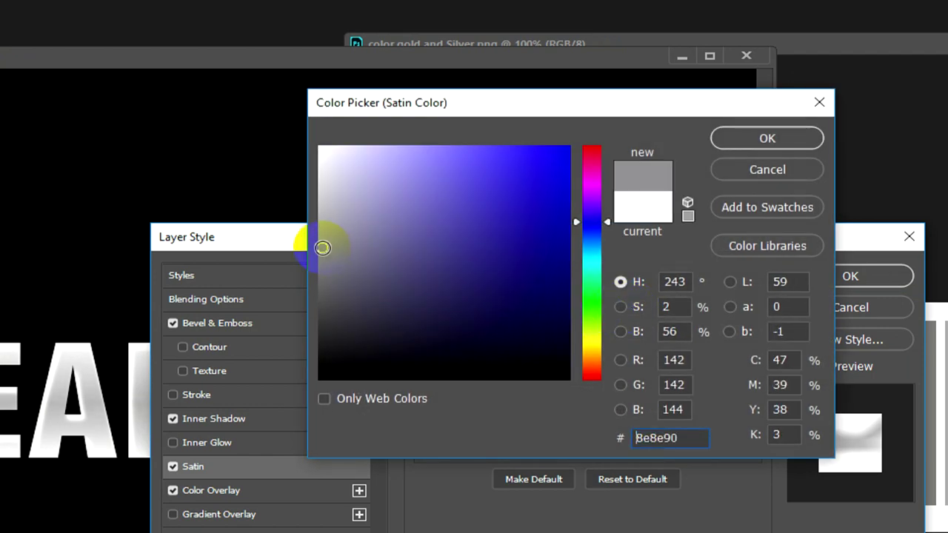
pyautogui.click(318, 230)
pyautogui.moveTo(318, 212); pyautogui.dragTo(320, 151)
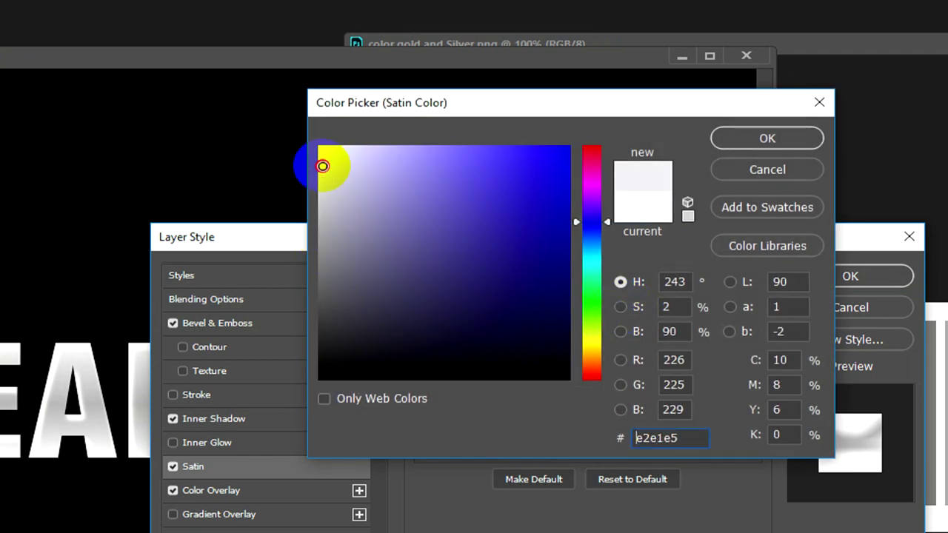
pyautogui.click(728, 140)
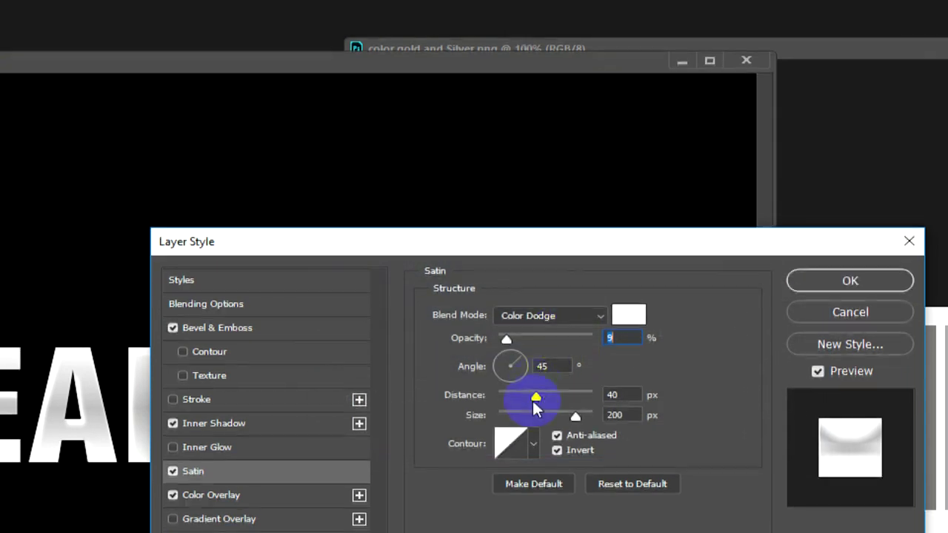
pyautogui.moveTo(507, 330)
pyautogui.mouseDown()
pyautogui.moveTo(546, 328)
pyautogui.moveTo(510, 330)
pyautogui.mouseUp()
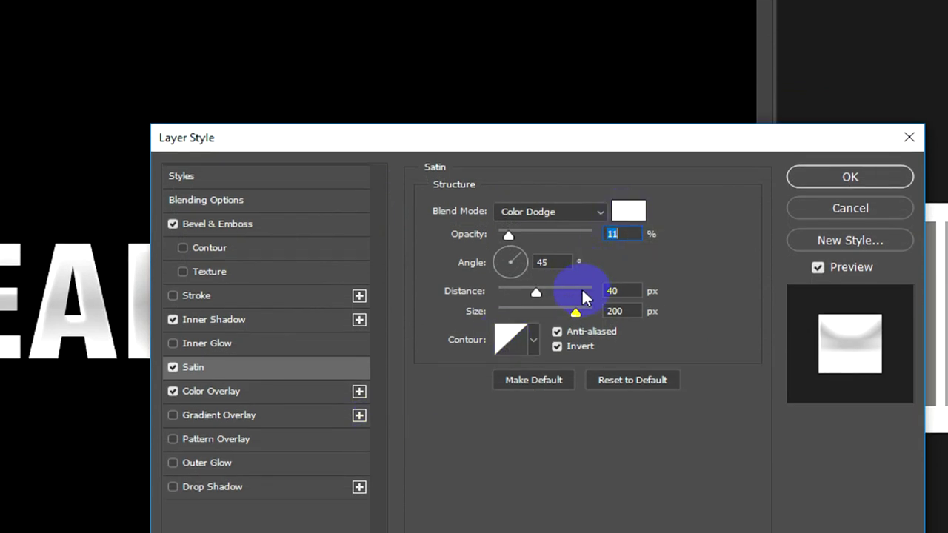
# Review the Bevel & Emboss and Inner Shadow settings, then return to Satin
pyautogui.click(554, 264)
pyautogui.click(554, 265)
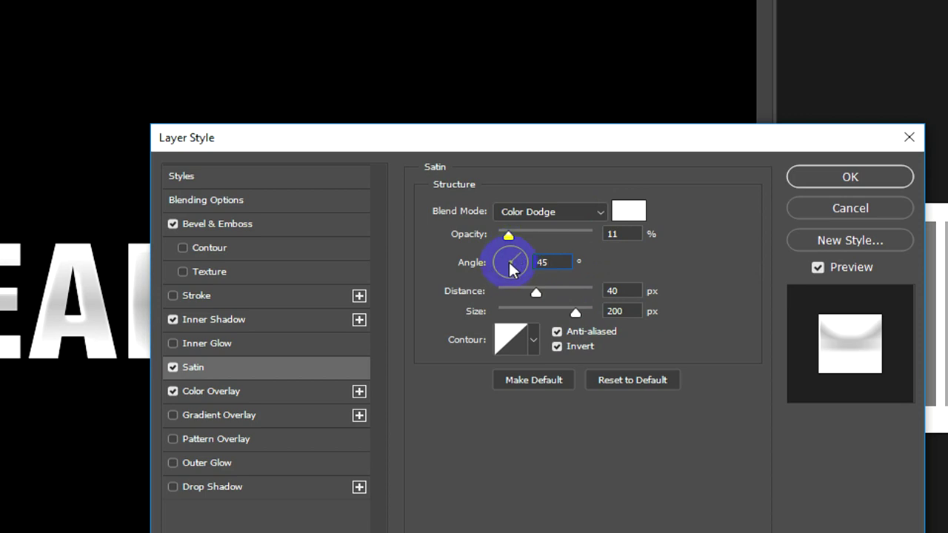
pyautogui.click(236, 225)
pyautogui.click(563, 387)
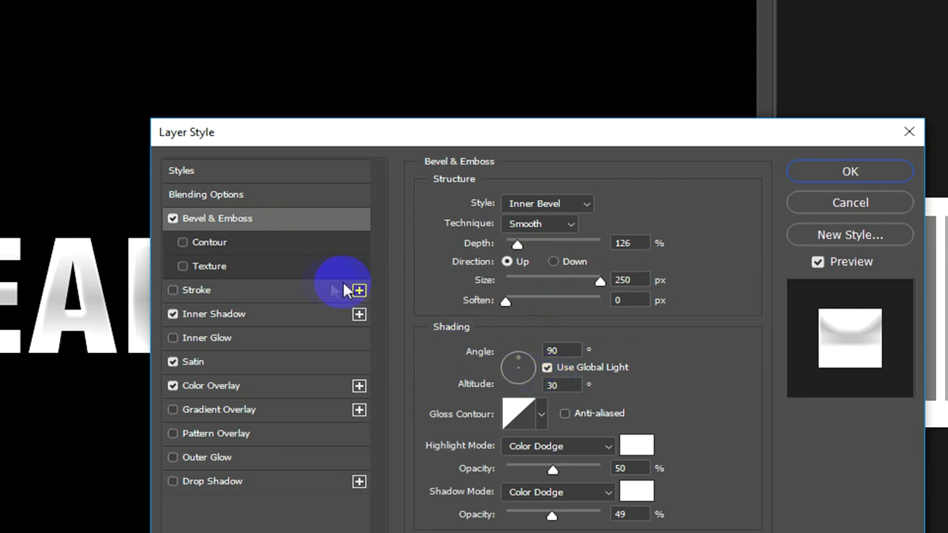
pyautogui.click(228, 313)
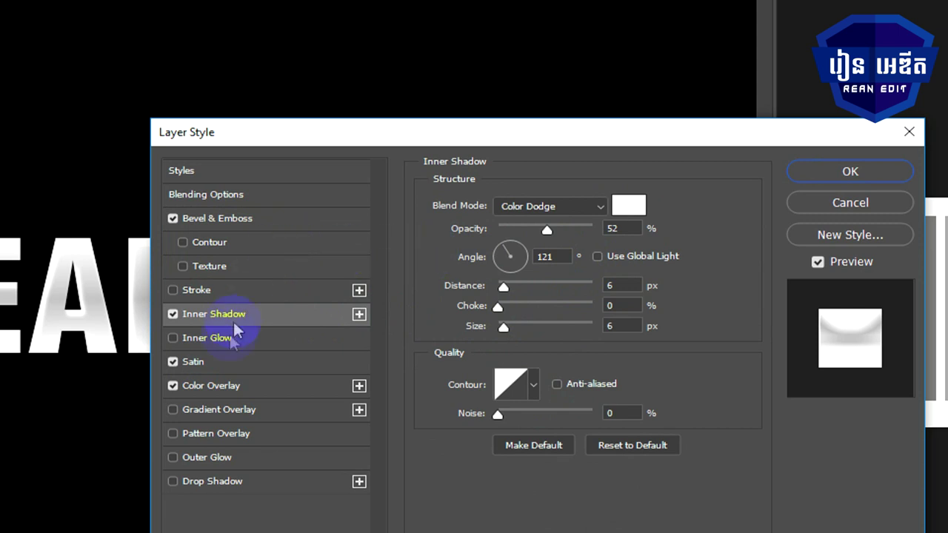
pyautogui.click(215, 363)
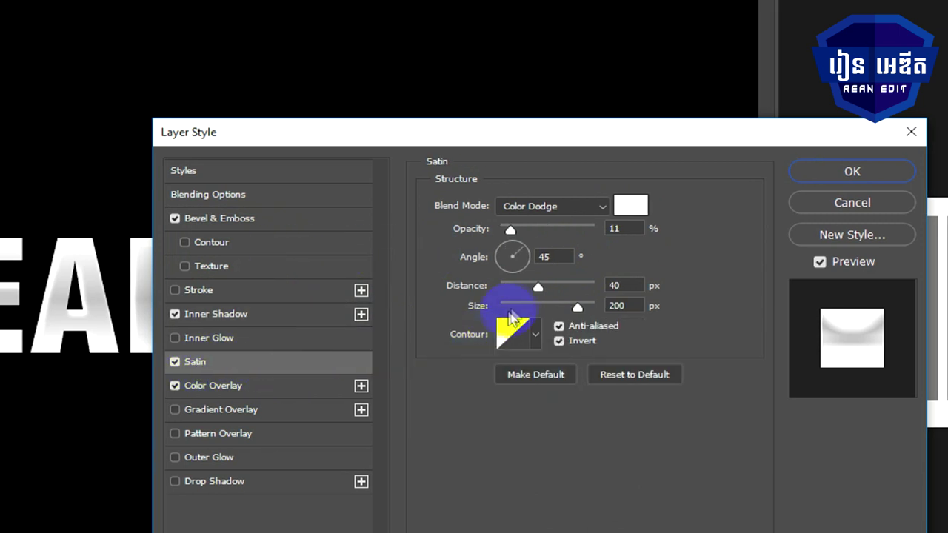
# Set the Satin angle to 56° and adjust its distance to around 46 px
pyautogui.click(515, 256)
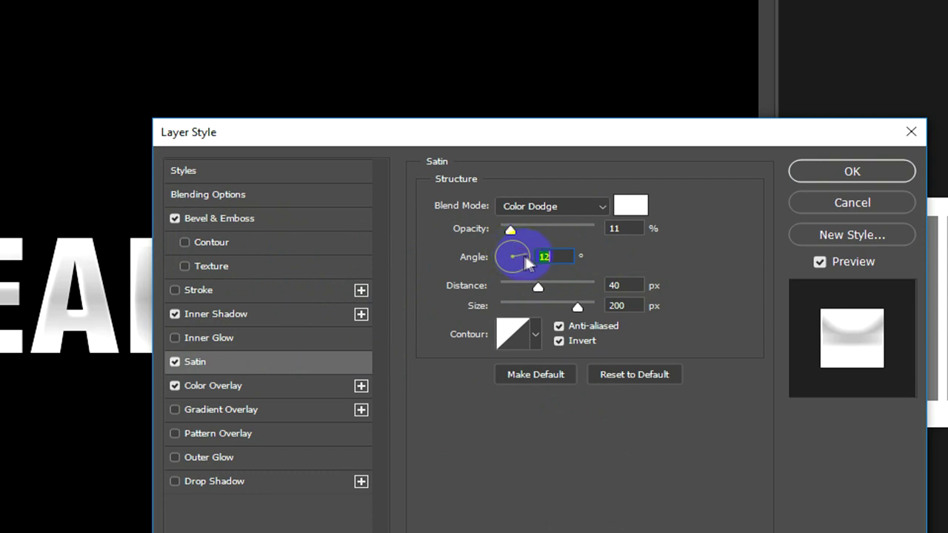
pyautogui.moveTo(522, 255); pyautogui.dragTo(521, 258)
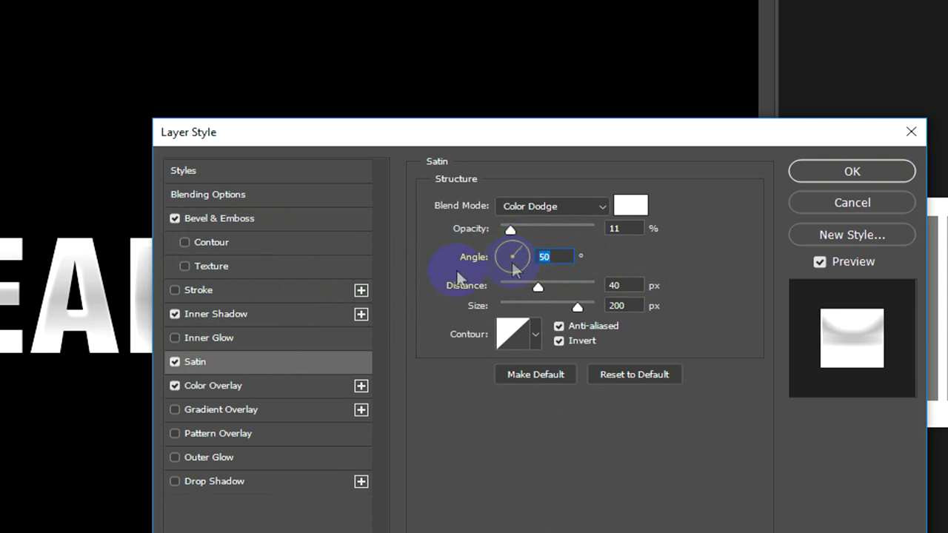
pyautogui.click(638, 206)
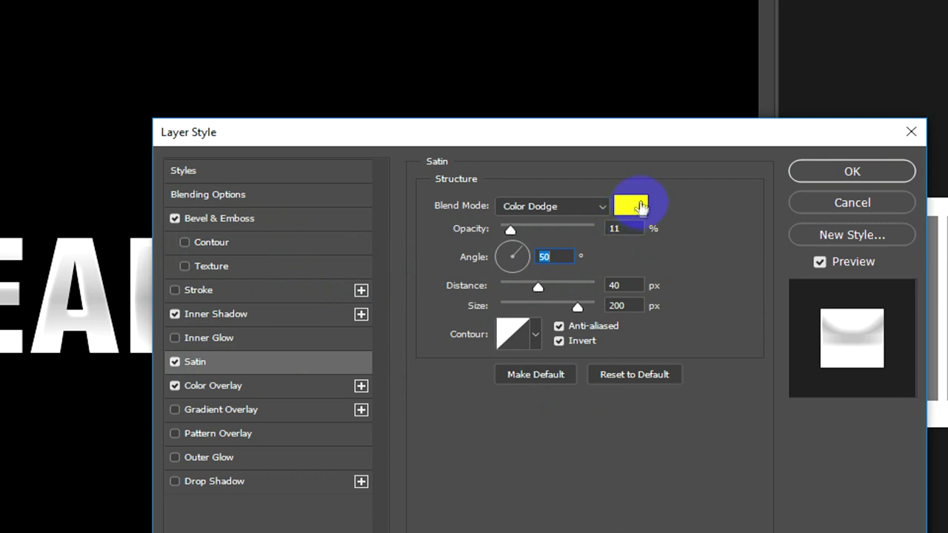
pyautogui.moveTo(511, 257)
pyautogui.mouseDown()
pyautogui.moveTo(510, 281)
pyautogui.moveTo(496, 254)
pyautogui.moveTo(523, 252)
pyautogui.mouseUp()
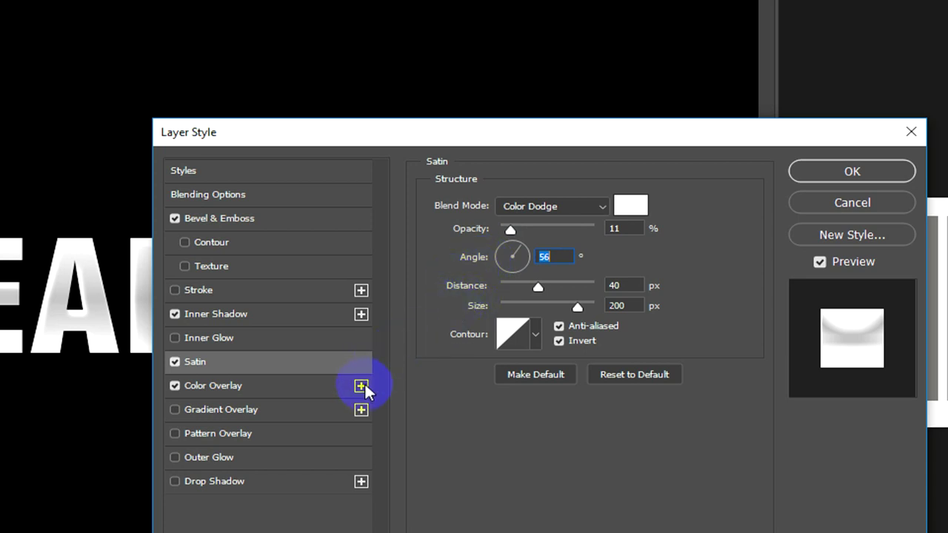
pyautogui.click(617, 285)
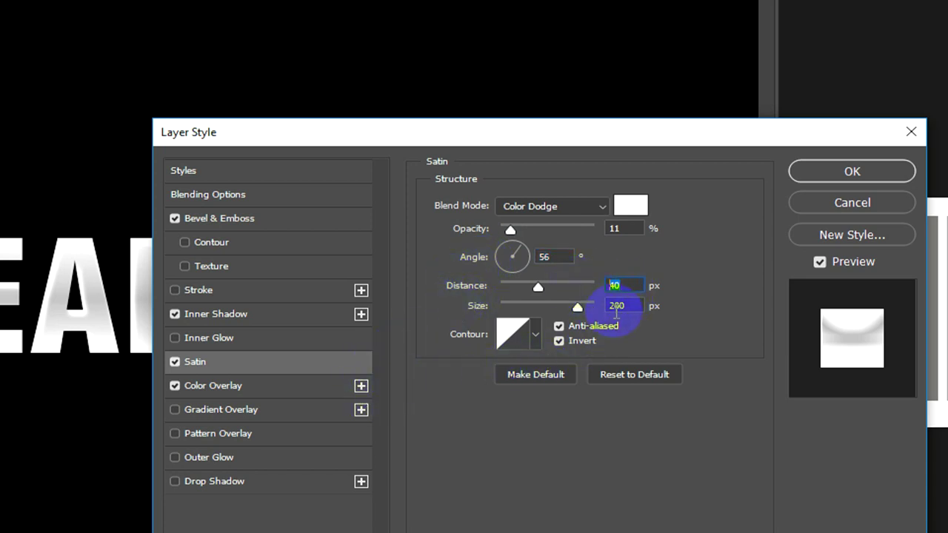
pyautogui.moveTo(535, 287); pyautogui.dragTo(540, 286)
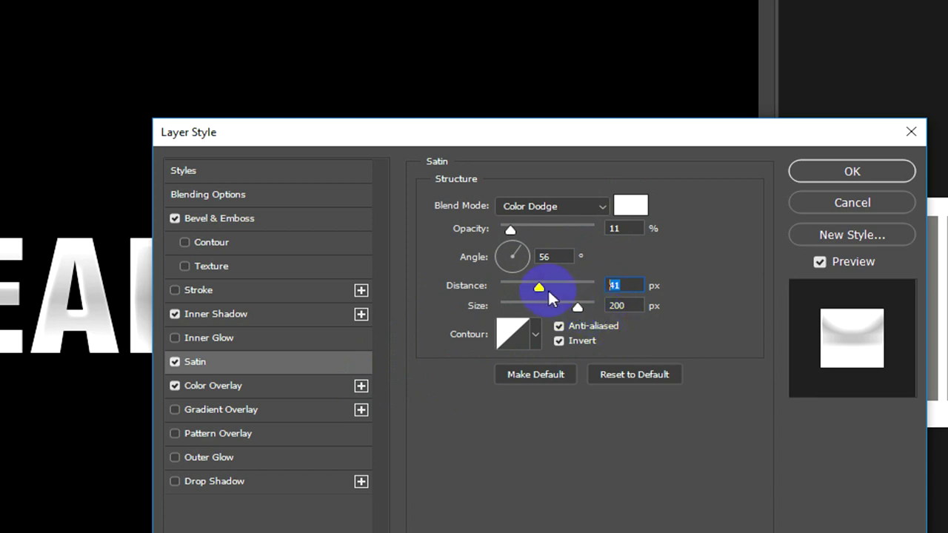
pyautogui.moveTo(522, 284); pyautogui.dragTo(554, 291)
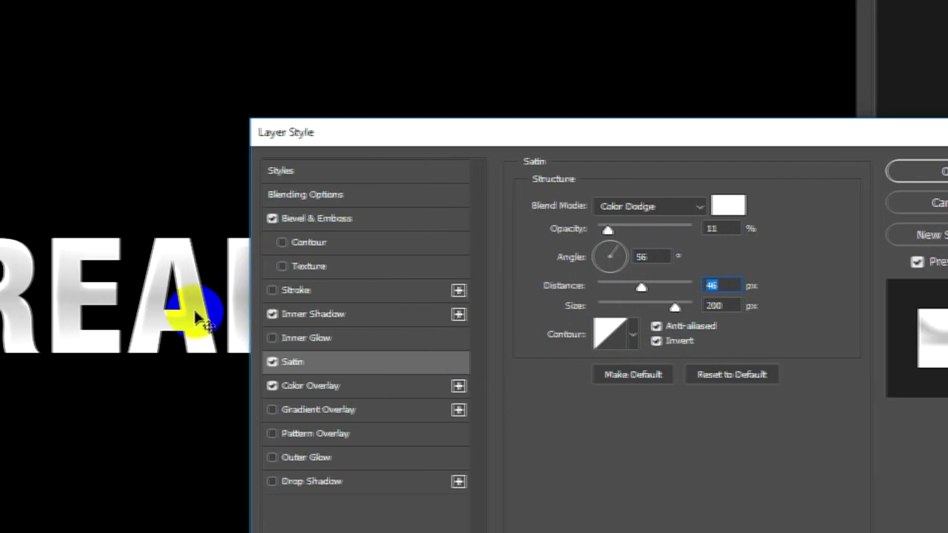
# Give the Satin a Linear contour and apply the layer style
pyautogui.click(633, 335)
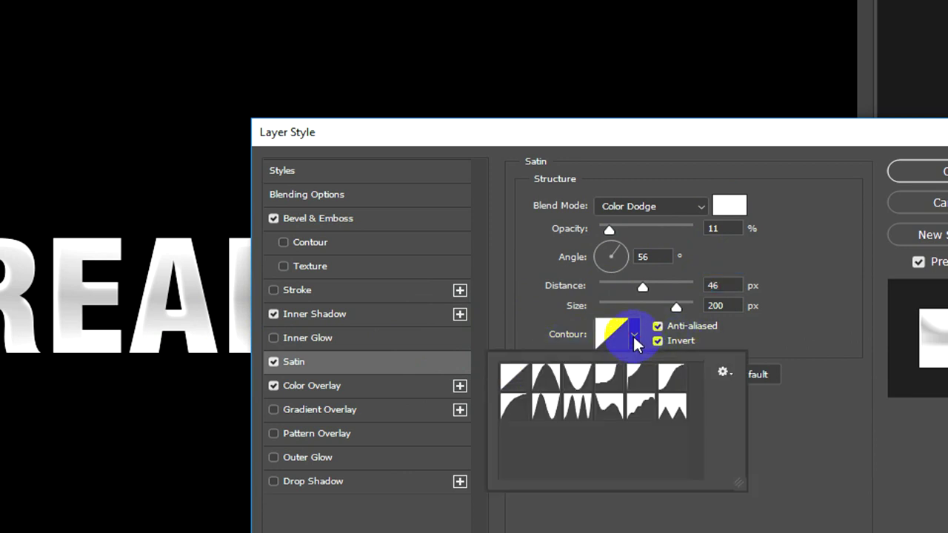
pyautogui.click(511, 376)
pyautogui.click(529, 308)
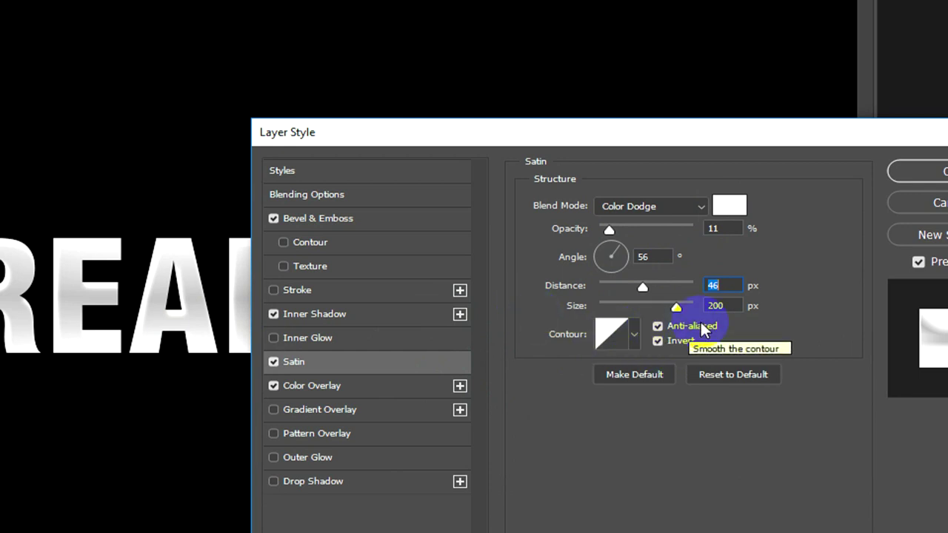
pyautogui.moveTo(381, 129)
pyautogui.mouseDown()
pyautogui.moveTo(724, 144)
pyautogui.moveTo(399, 145)
pyautogui.mouseUp()
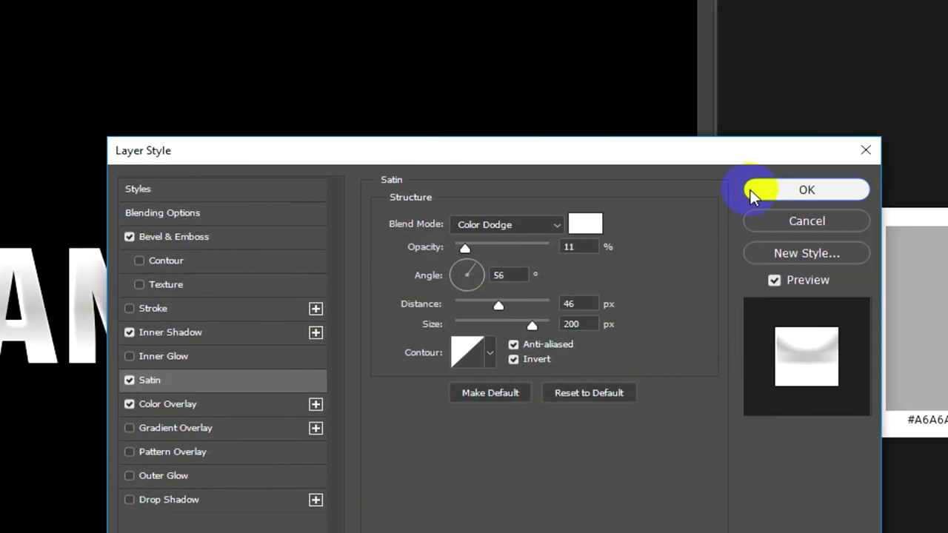
pyautogui.click(752, 191)
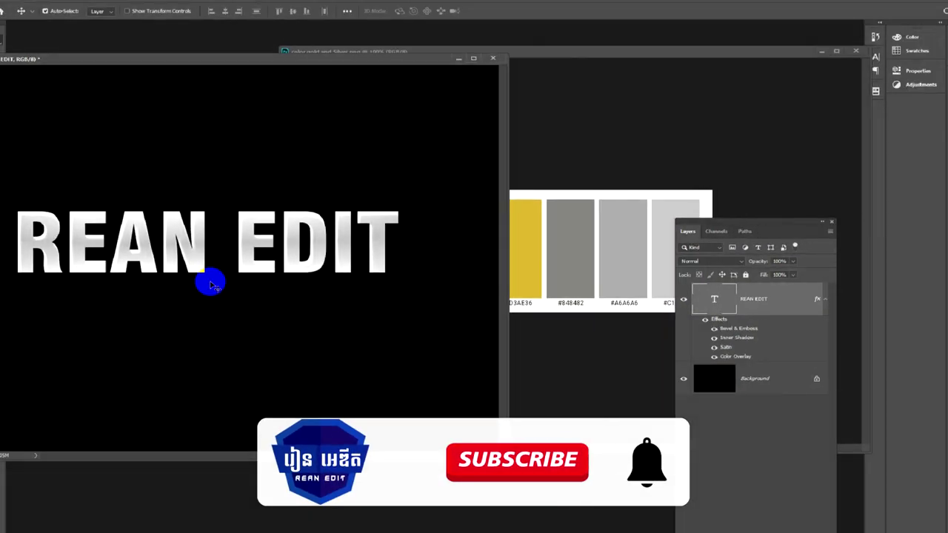
# Move the REAN EDIT text down and left, then enter Free Transform with Ctrl+T
pyautogui.moveTo(230, 70); pyautogui.dragTo(356, 50)
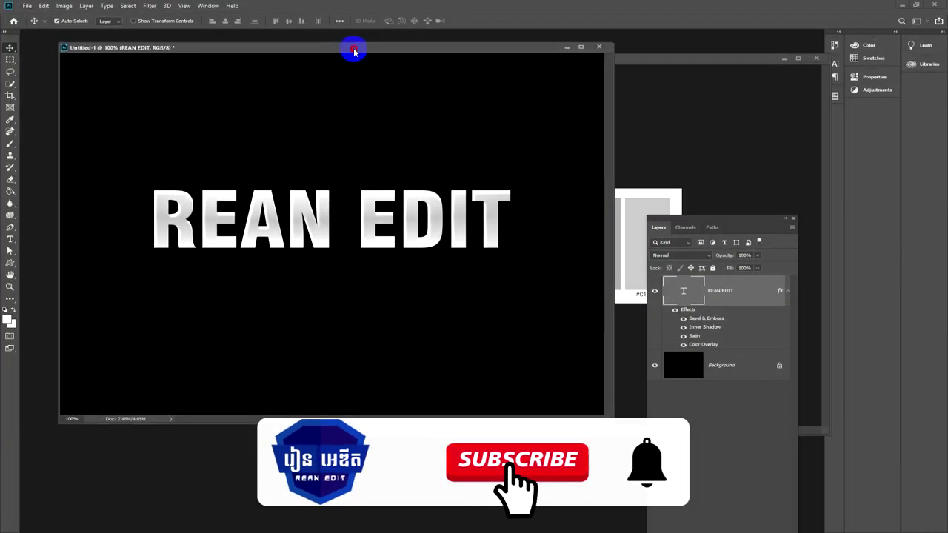
pyautogui.moveTo(408, 237); pyautogui.dragTo(406, 274)
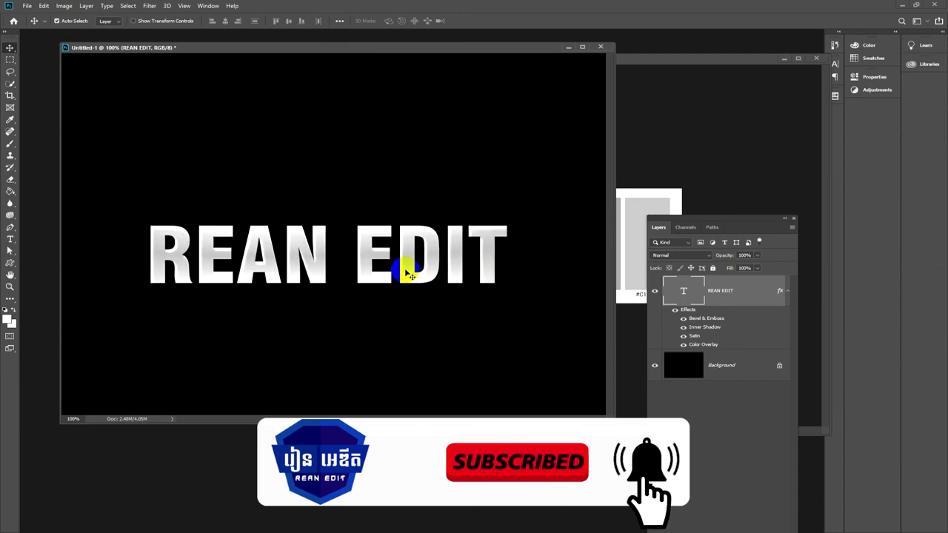
pyautogui.moveTo(373, 271); pyautogui.dragTo(355, 271)
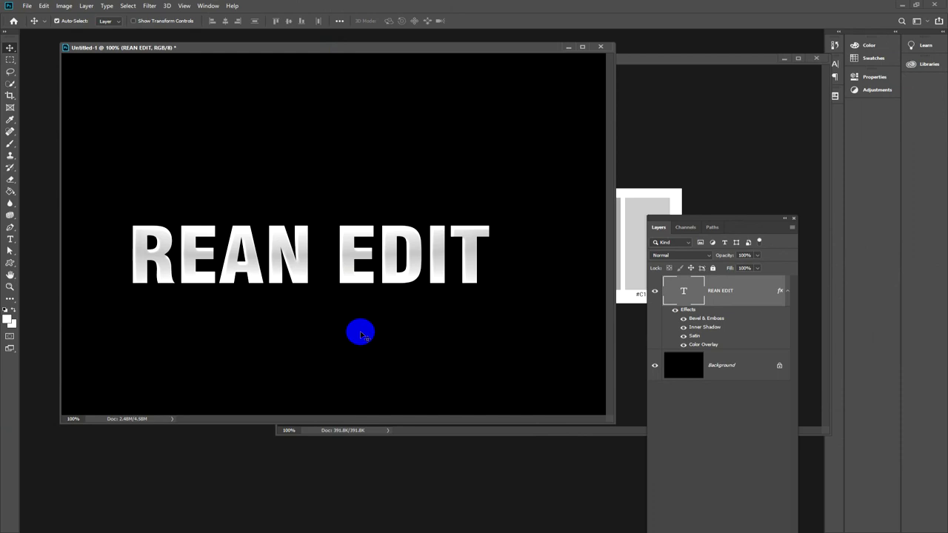
pyautogui.press('ctrl')
pyautogui.hotkey('ctrl', 't')
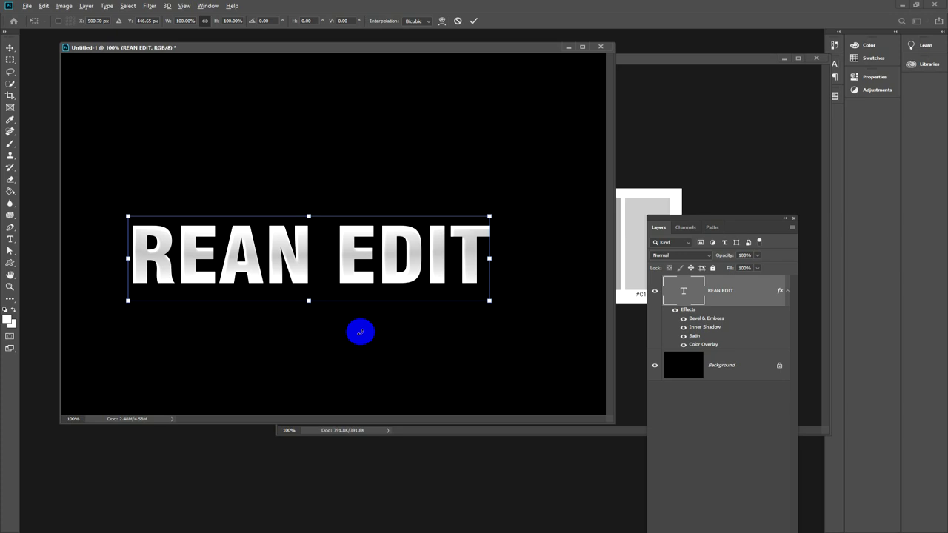
# Stack offset duplicates of REAN EDIT, each one pixel up and right, up to copy 8
pyautogui.hotkey('alt', 'Right')
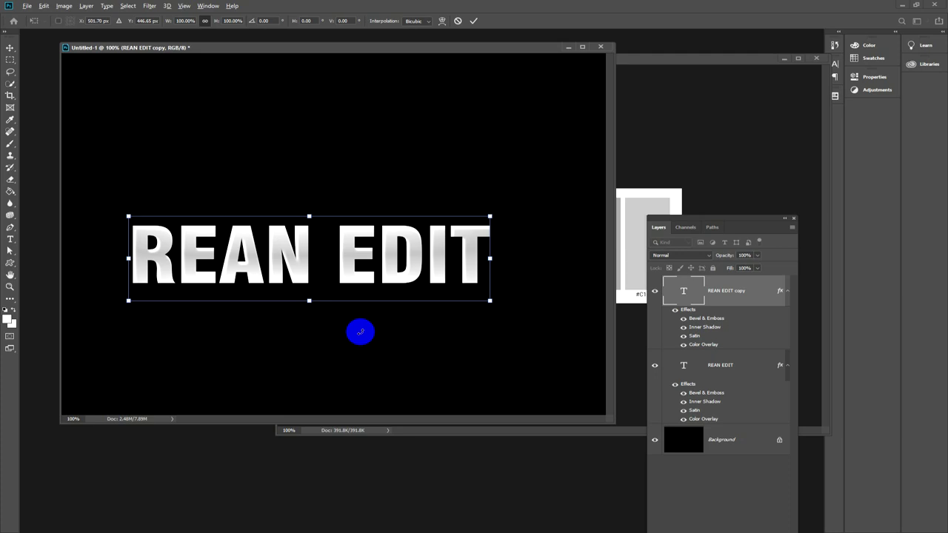
pyautogui.press('Up')
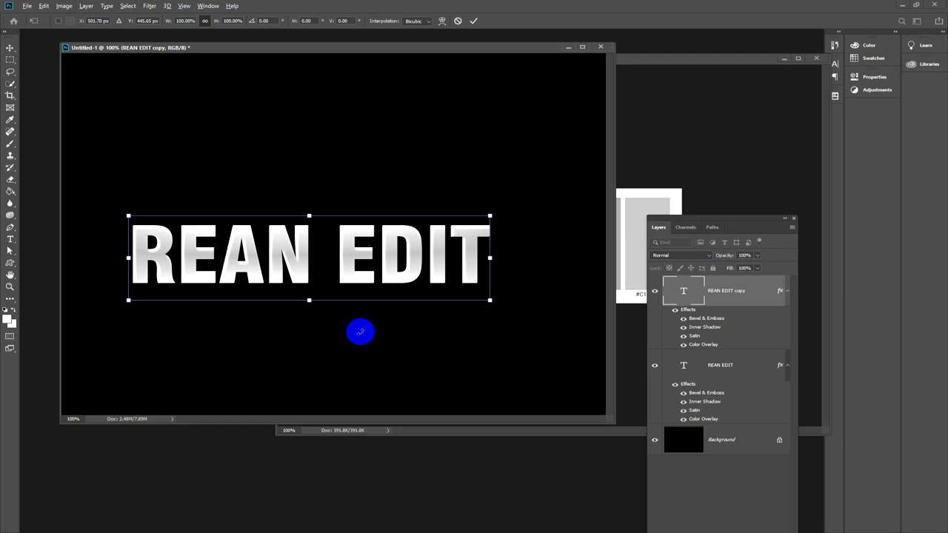
pyautogui.press('Return')
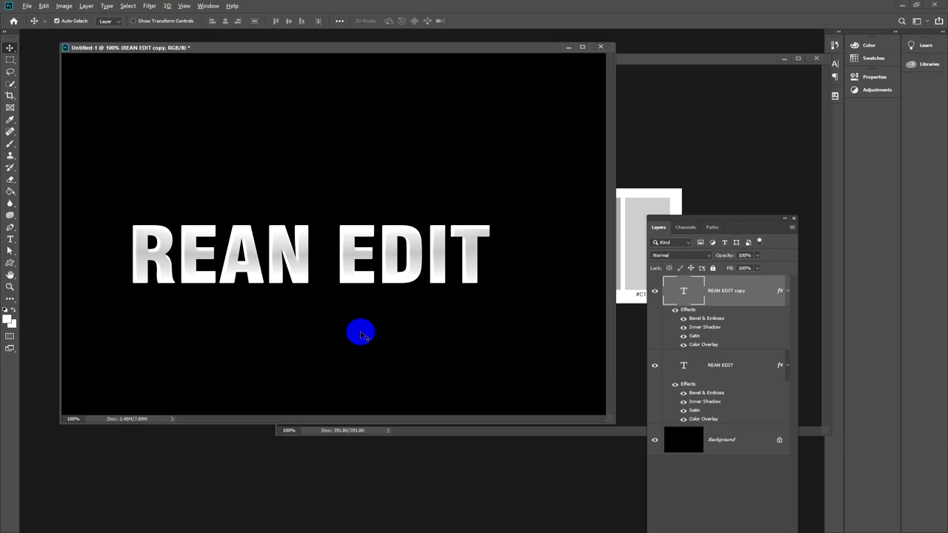
pyautogui.press('ctrl')
pyautogui.hotkey('ctrl', 'j')
pyautogui.hotkey('ctrl', 'j')
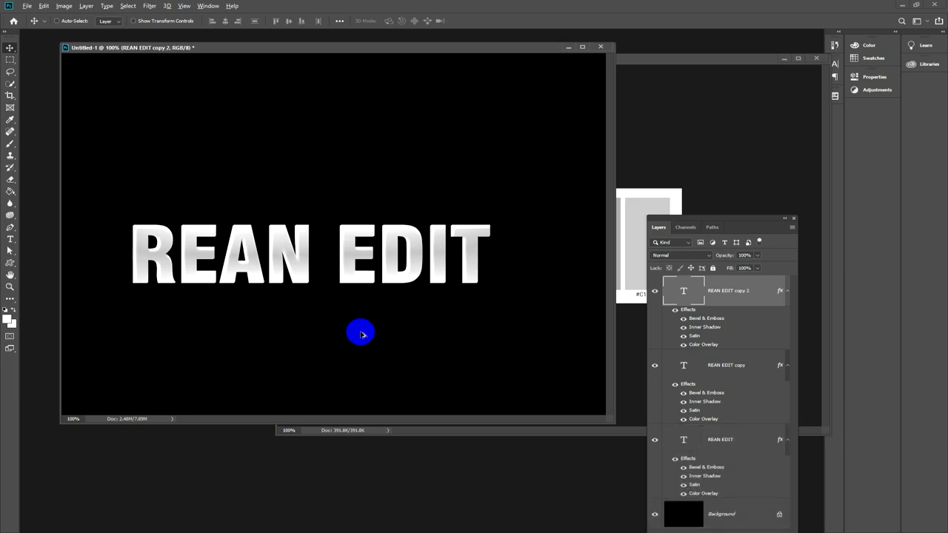
pyautogui.hotkey('ctrl', 'j')
pyautogui.hotkey('alt', 'Up')
pyautogui.hotkey('alt', 'Right')
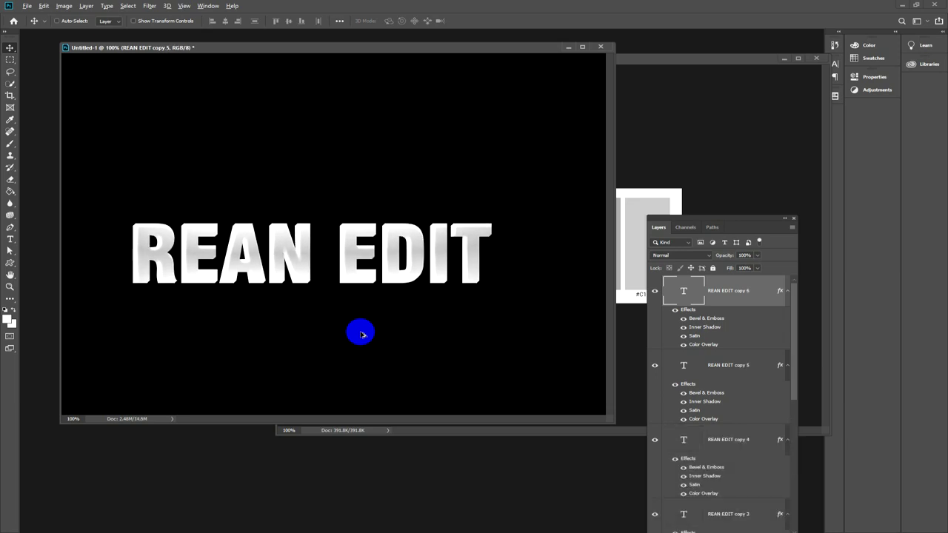
pyautogui.hotkey('alt', 'Up')
pyautogui.hotkey('alt', 'Right')
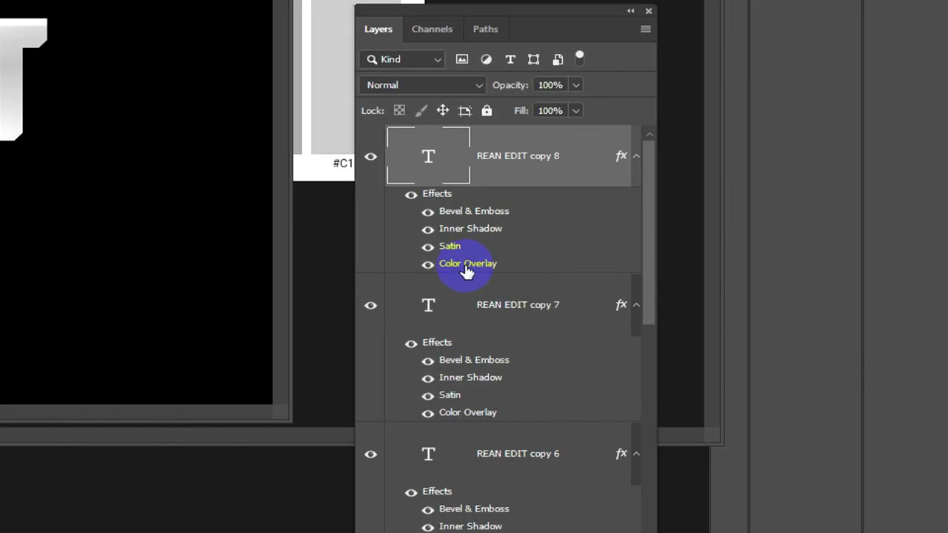
# Change copy 8's Color Overlay from a6a6a6 to grey 8c8c8c and apply it
pyautogui.click(702, 347)
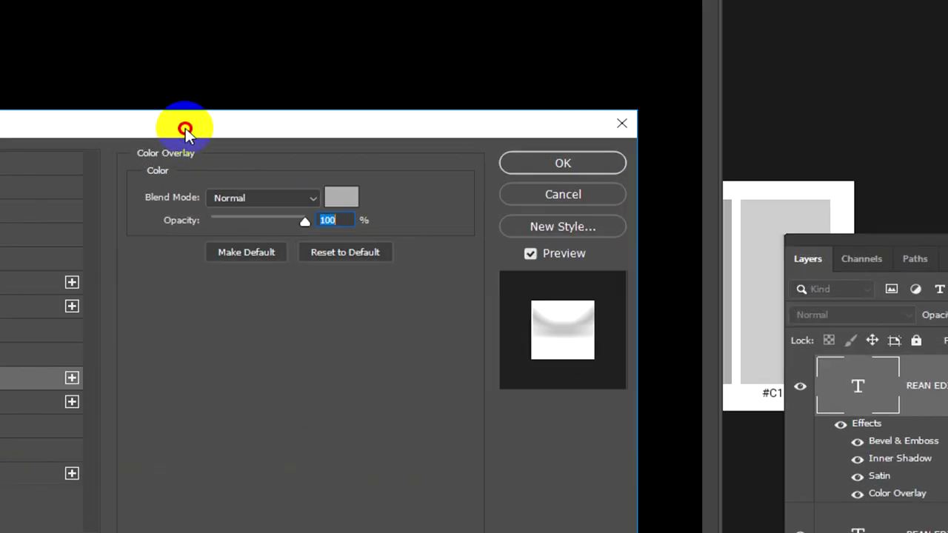
pyautogui.moveTo(185, 129); pyautogui.dragTo(642, 204)
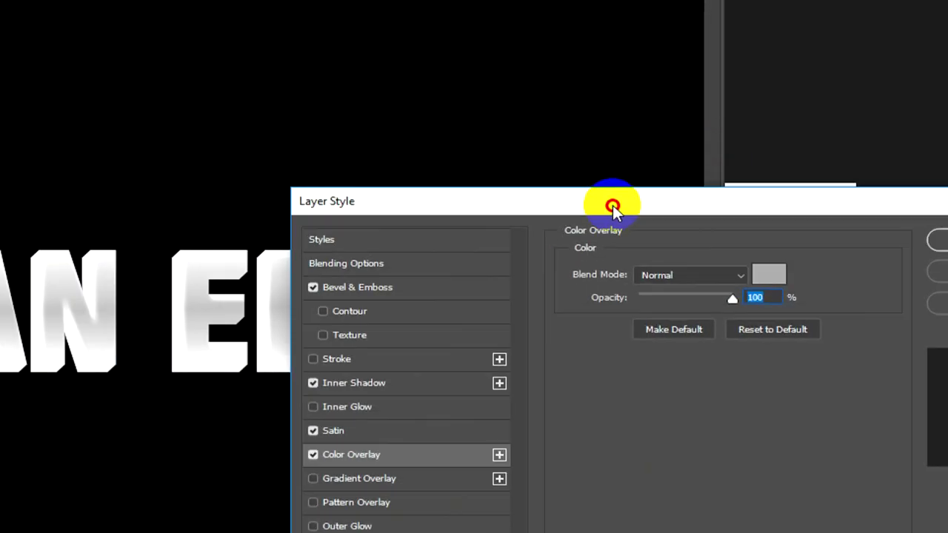
pyautogui.click(746, 276)
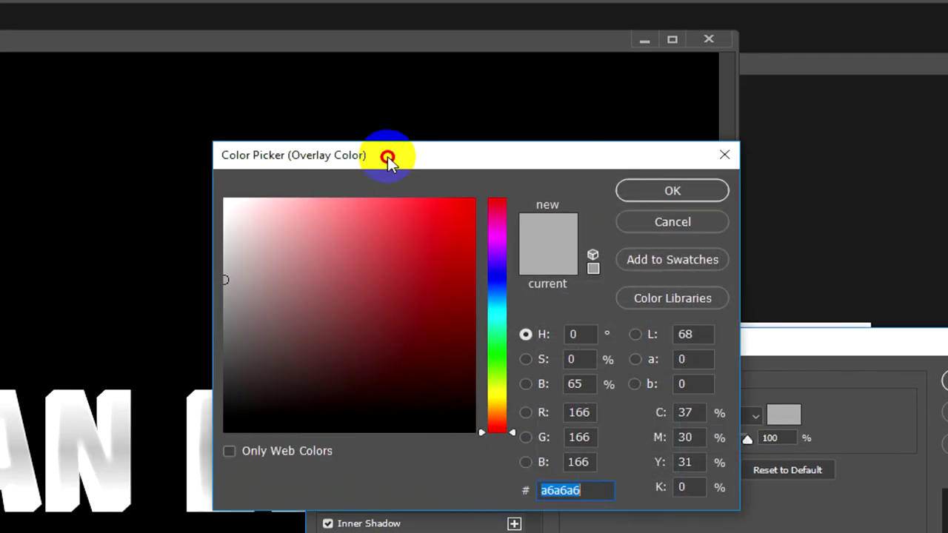
pyautogui.moveTo(182, 100); pyautogui.dragTo(309, 137)
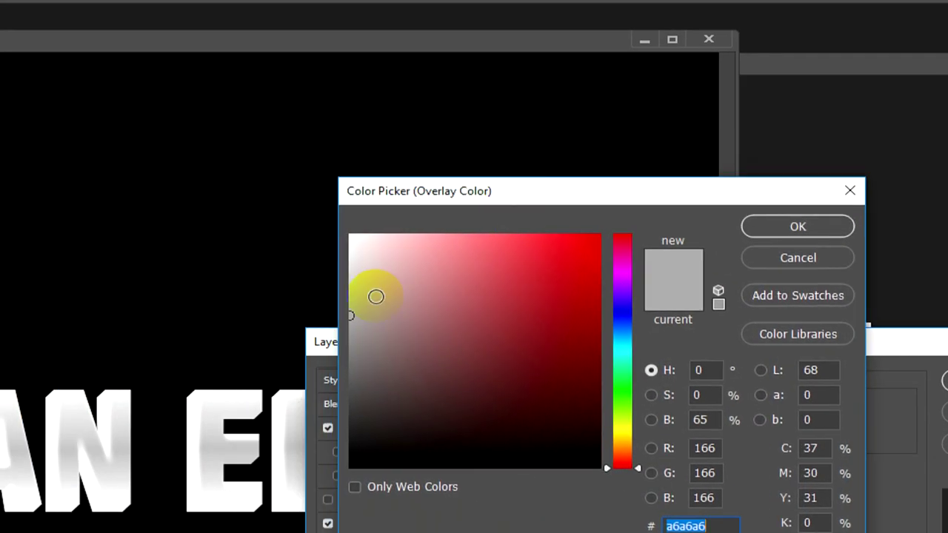
pyautogui.moveTo(349, 318); pyautogui.dragTo(351, 340)
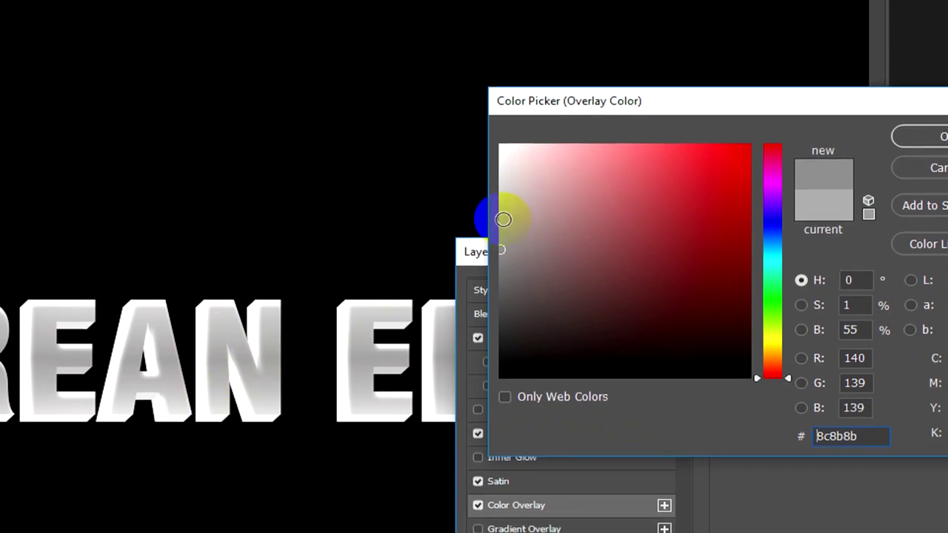
pyautogui.moveTo(499, 200)
pyautogui.mouseDown()
pyautogui.moveTo(508, 166)
pyautogui.moveTo(491, 152)
pyautogui.moveTo(495, 161)
pyautogui.mouseUp()
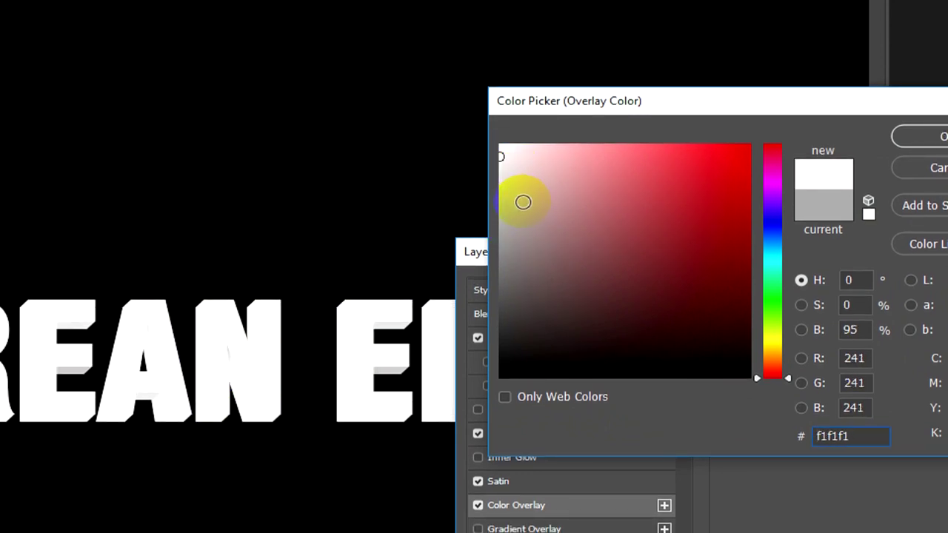
pyautogui.click(501, 202)
pyautogui.moveTo(501, 202); pyautogui.dragTo(499, 250)
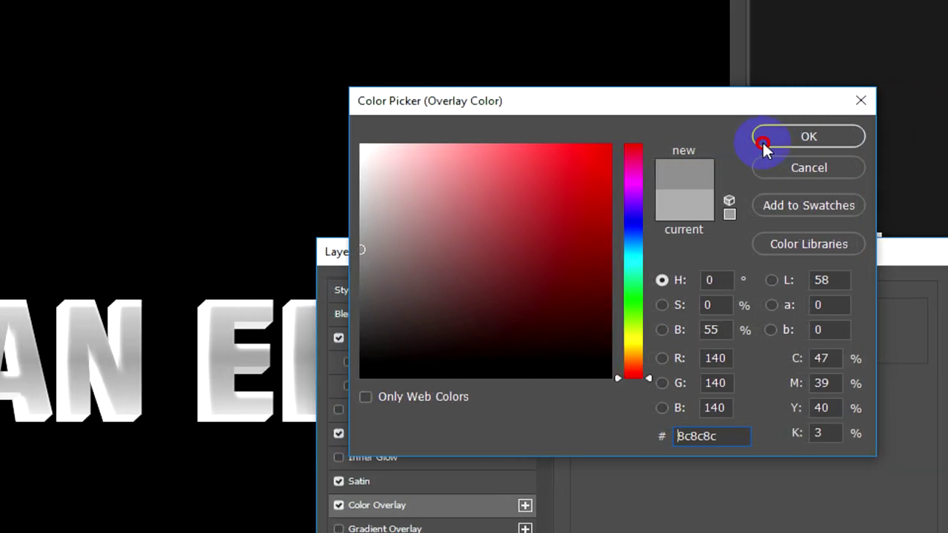
pyautogui.click(763, 145)
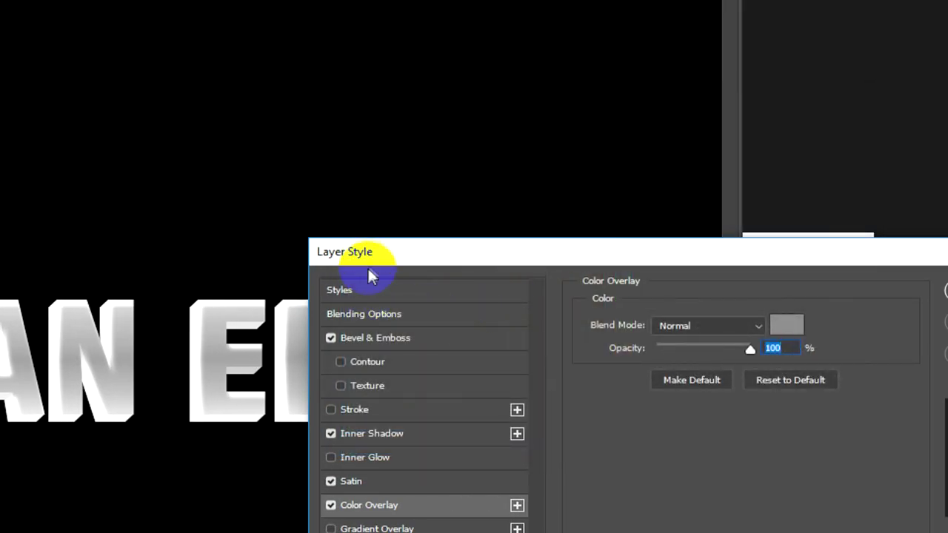
pyautogui.moveTo(366, 259); pyautogui.dragTo(476, 208)
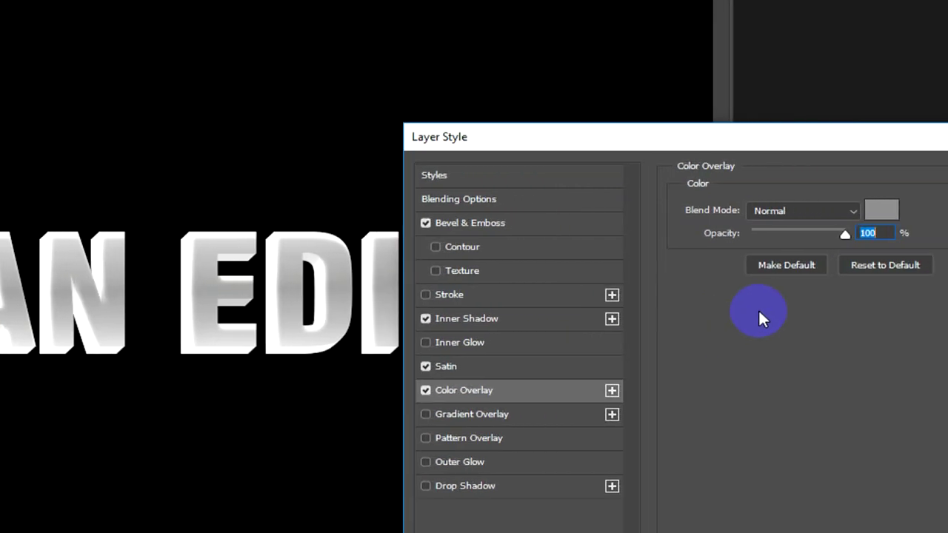
pyautogui.click(789, 177)
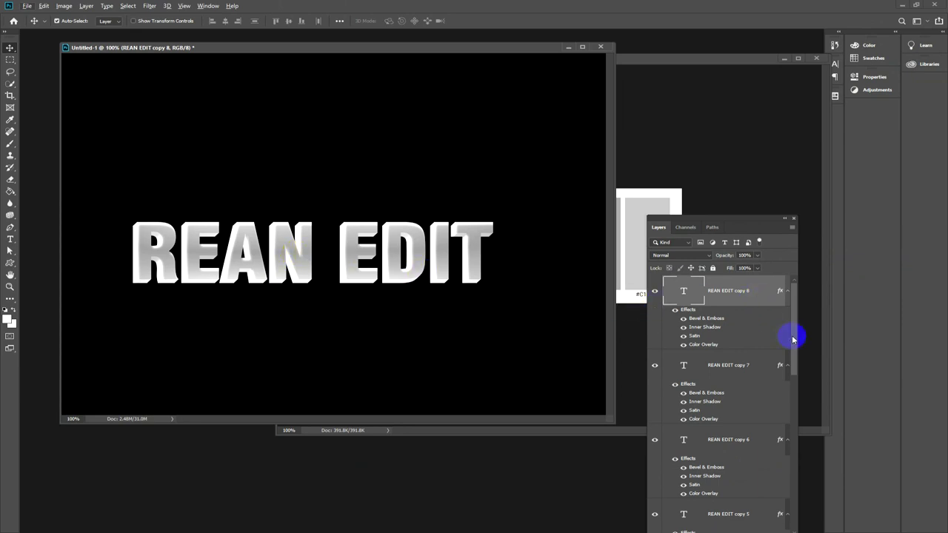
# Hide the black Background layer and stamp all visible text into a new Layer 1
pyautogui.moveTo(739, 219); pyautogui.dragTo(722, 112)
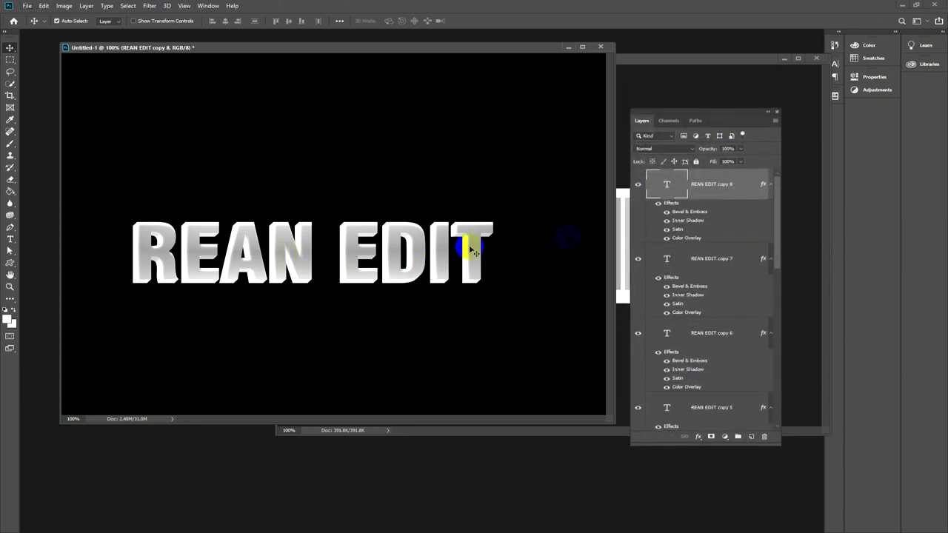
pyautogui.moveTo(777, 244); pyautogui.dragTo(778, 199)
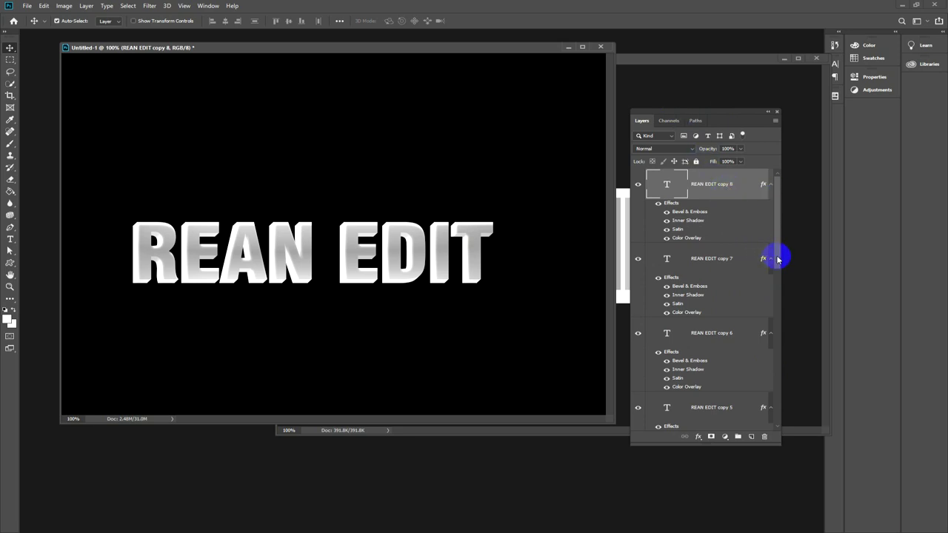
pyautogui.moveTo(778, 257); pyautogui.dragTo(779, 421)
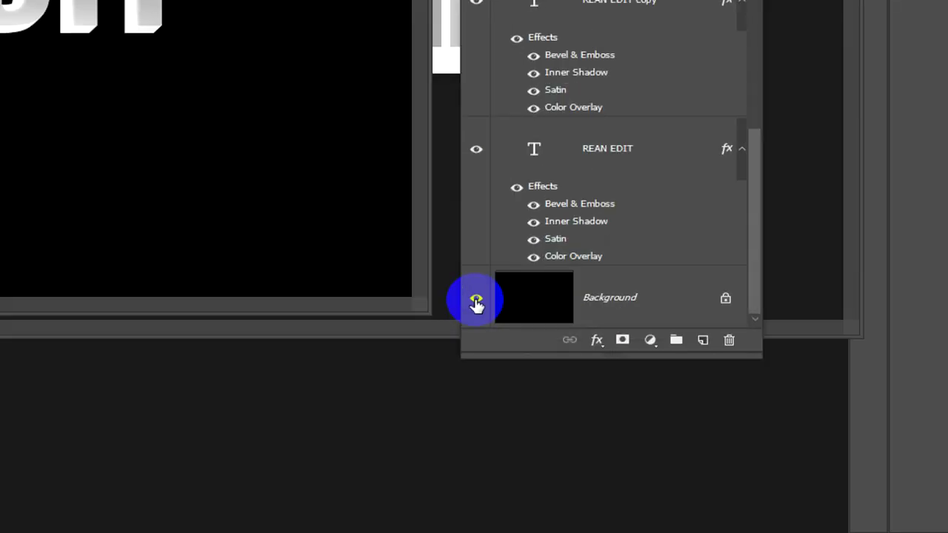
pyautogui.click(474, 304)
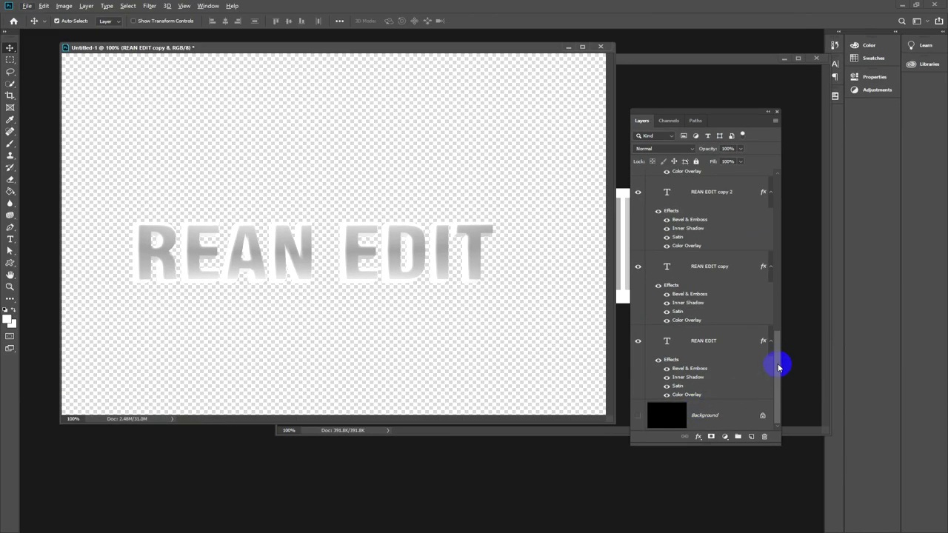
pyautogui.moveTo(778, 363); pyautogui.dragTo(787, 199)
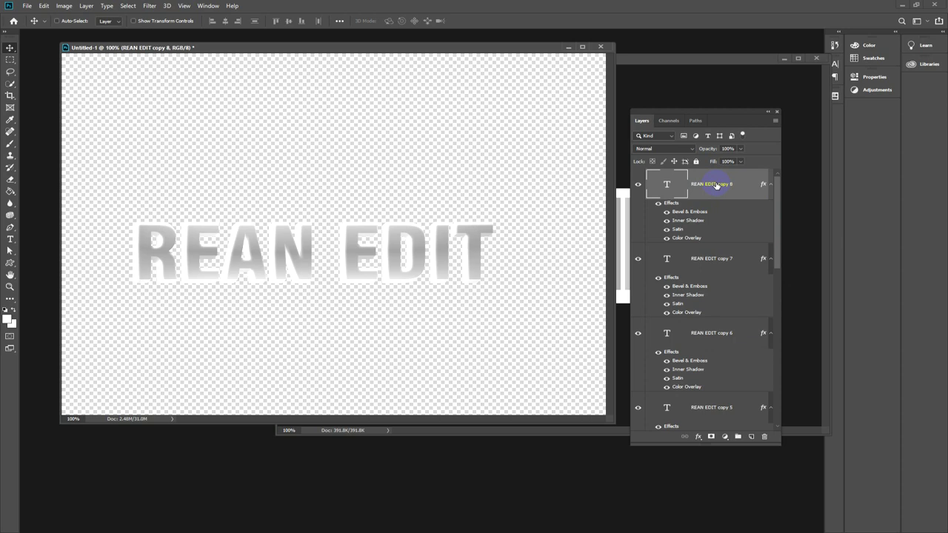
pyautogui.hotkey('ctrl', 'shift', 'alt', 'e')
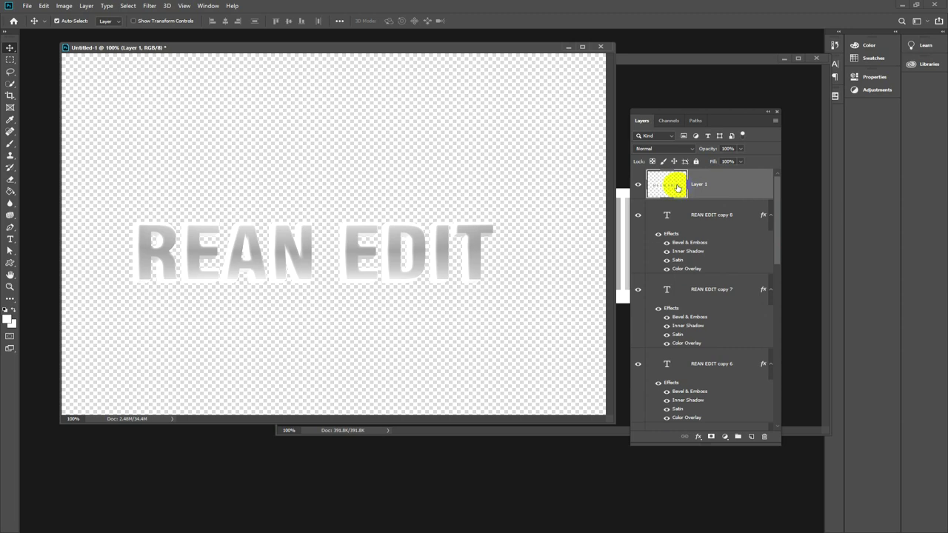
# Make the black Background layer visible again
pyautogui.click(474, 198)
pyautogui.moveTo(473, 158); pyautogui.dragTo(474, 159)
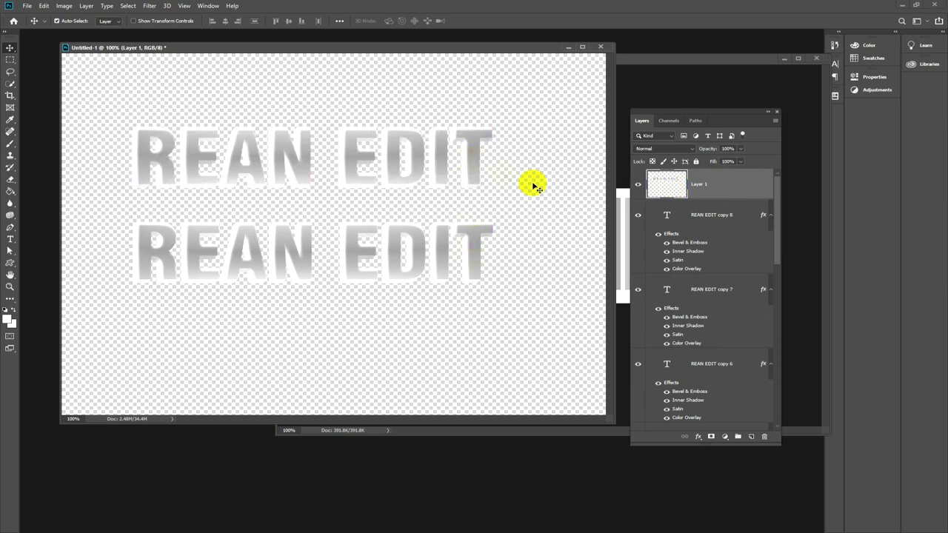
pyautogui.moveTo(776, 248); pyautogui.dragTo(770, 416)
pyautogui.click(627, 415)
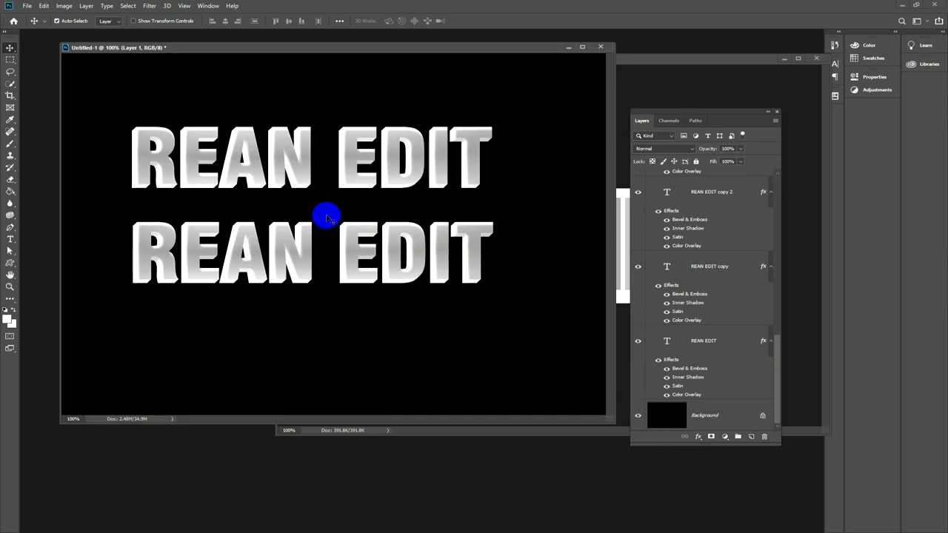
# Reposition the top REAN EDIT text line, then delete the extra Layer 1
pyautogui.click(345, 144)
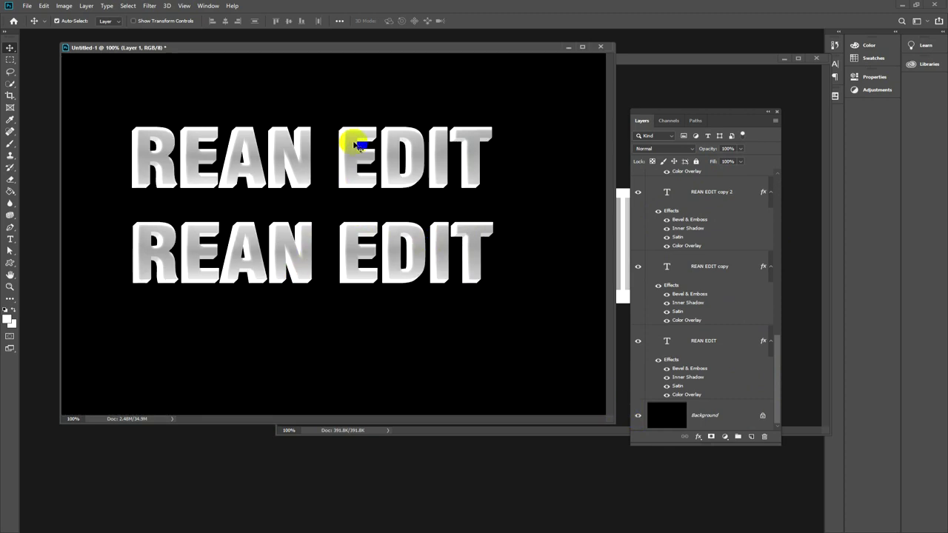
pyautogui.moveTo(368, 155); pyautogui.dragTo(383, 148)
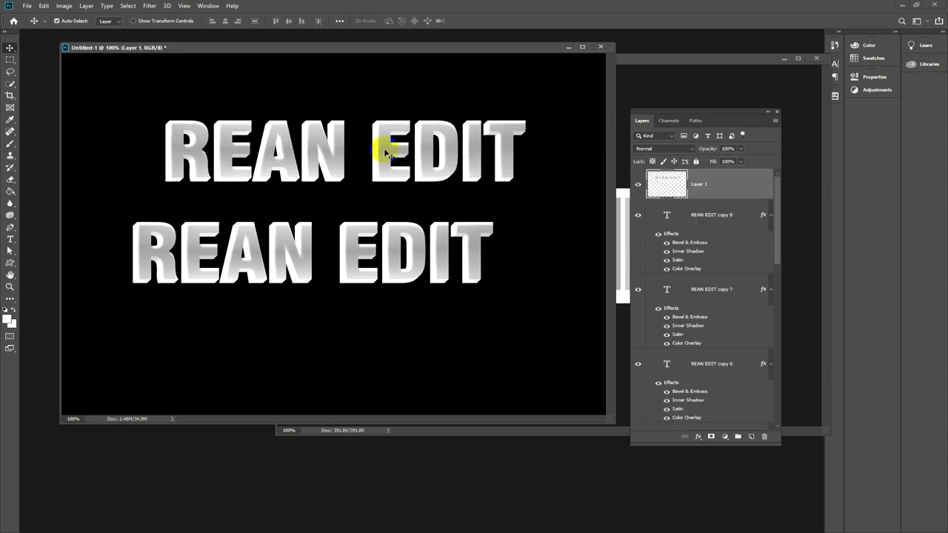
pyautogui.click(385, 161)
pyautogui.moveTo(385, 161); pyautogui.dragTo(358, 142)
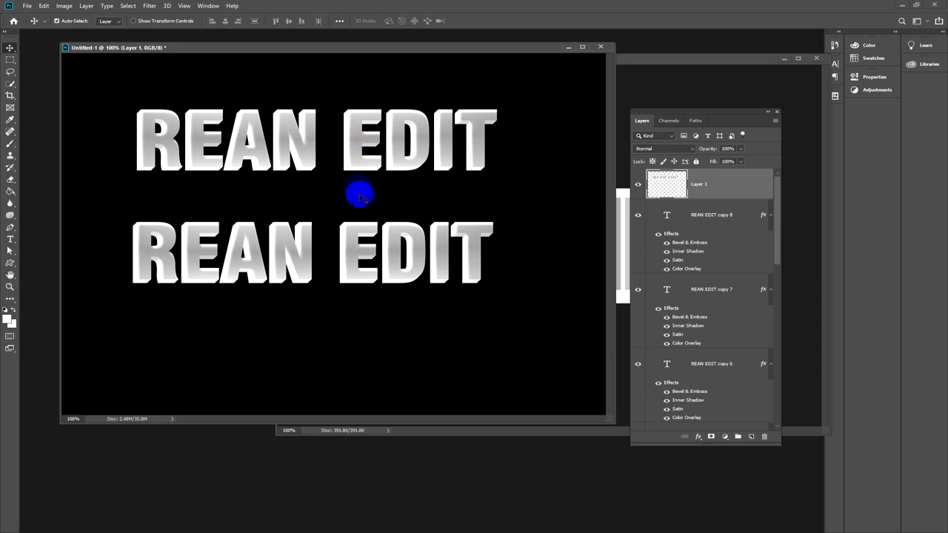
pyautogui.press('Delete')
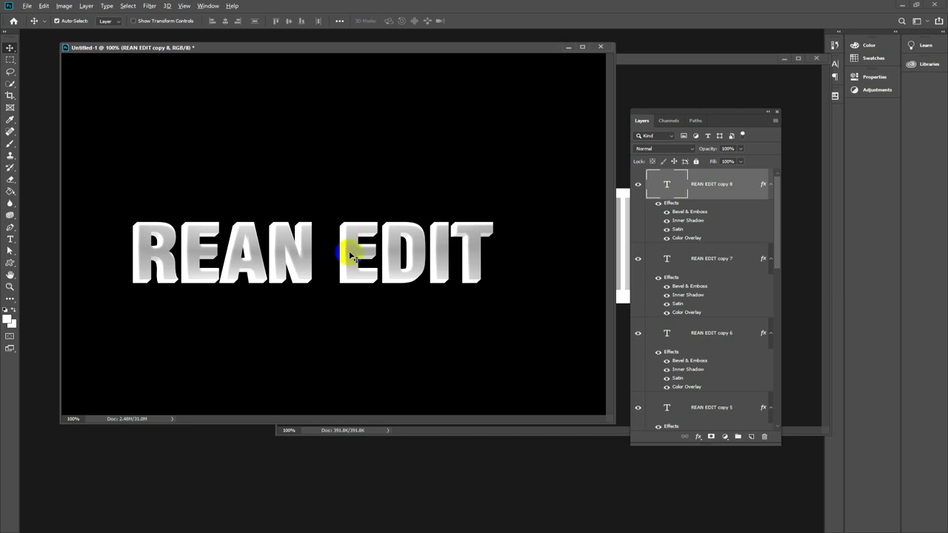
# Alt-drag the text to create REAN EDIT copy 9 above, then lower it slightly
pyautogui.moveTo(352, 256); pyautogui.dragTo(384, 164)
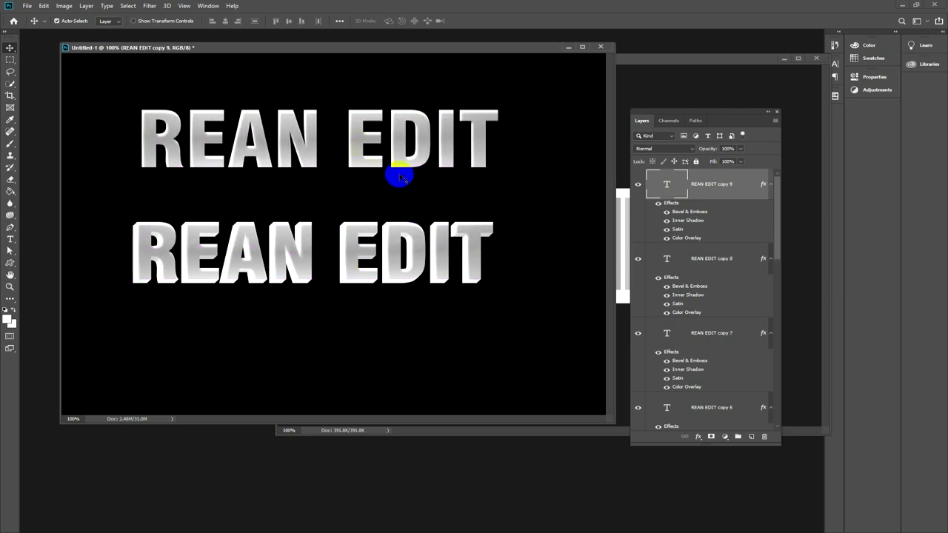
pyautogui.moveTo(778, 251)
pyautogui.mouseDown()
pyautogui.moveTo(778, 408)
pyautogui.moveTo(787, 206)
pyautogui.mouseUp()
pyautogui.moveTo(379, 158); pyautogui.dragTo(391, 160)
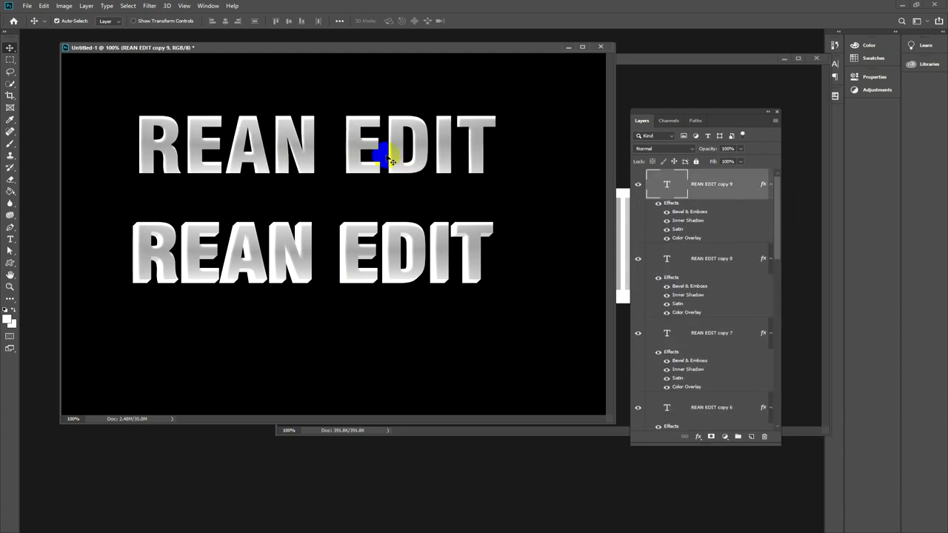
# Change copy 9's Color Overlay colour to gold 7e5f0a and apply the style
pyautogui.doubleClick(682, 239)
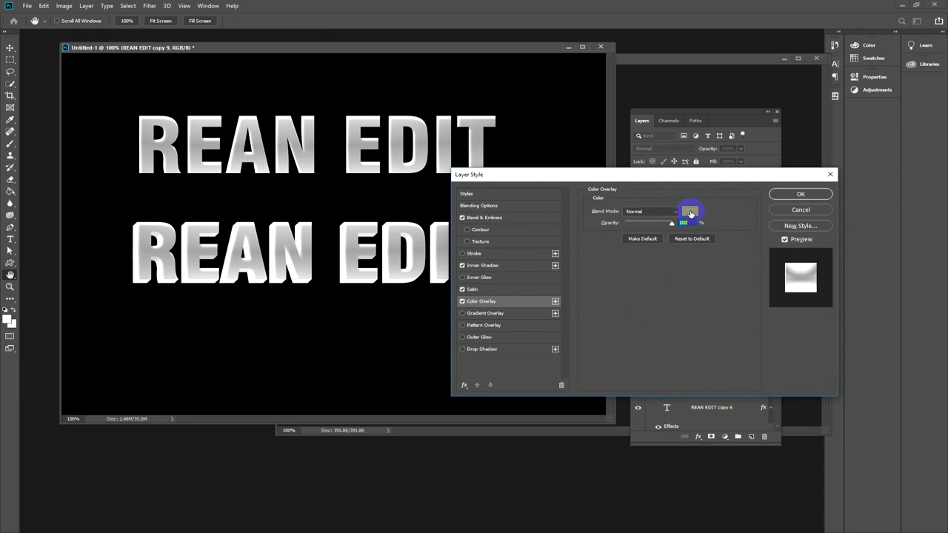
pyautogui.click(690, 213)
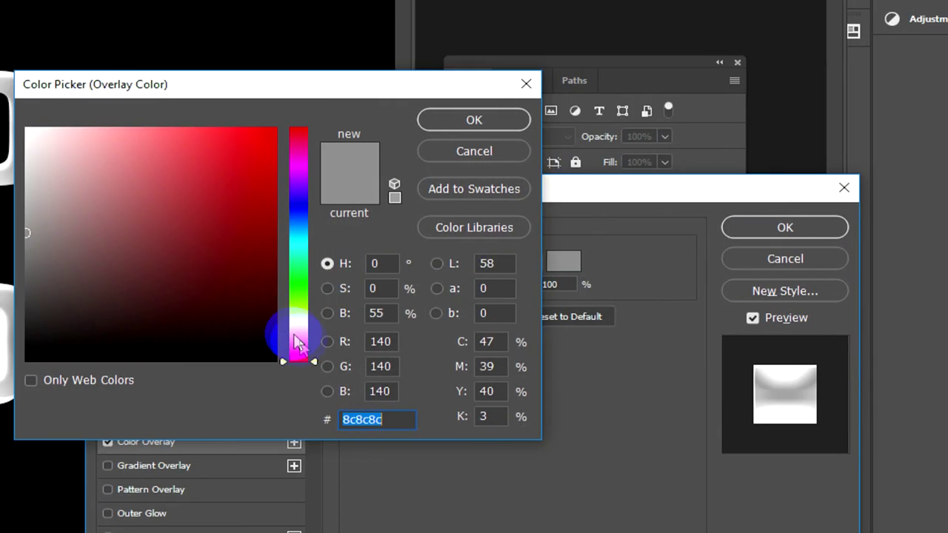
pyautogui.click(296, 333)
pyautogui.click(267, 199)
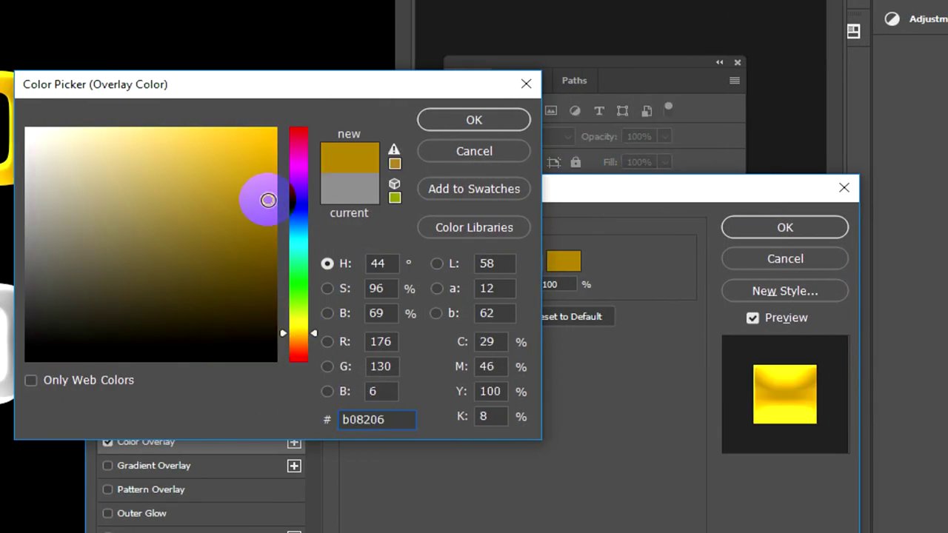
pyautogui.click(265, 245)
pyautogui.click(238, 254)
pyautogui.click(250, 253)
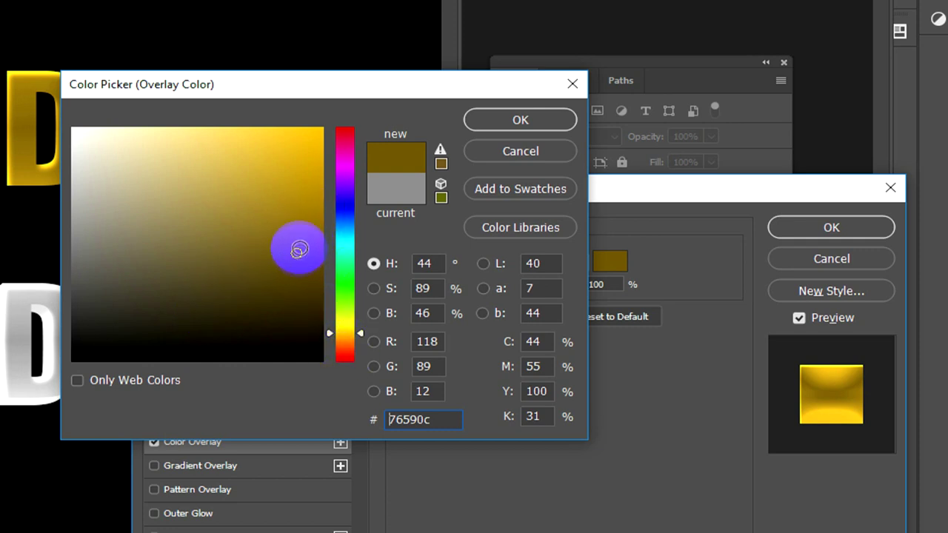
pyautogui.click(303, 248)
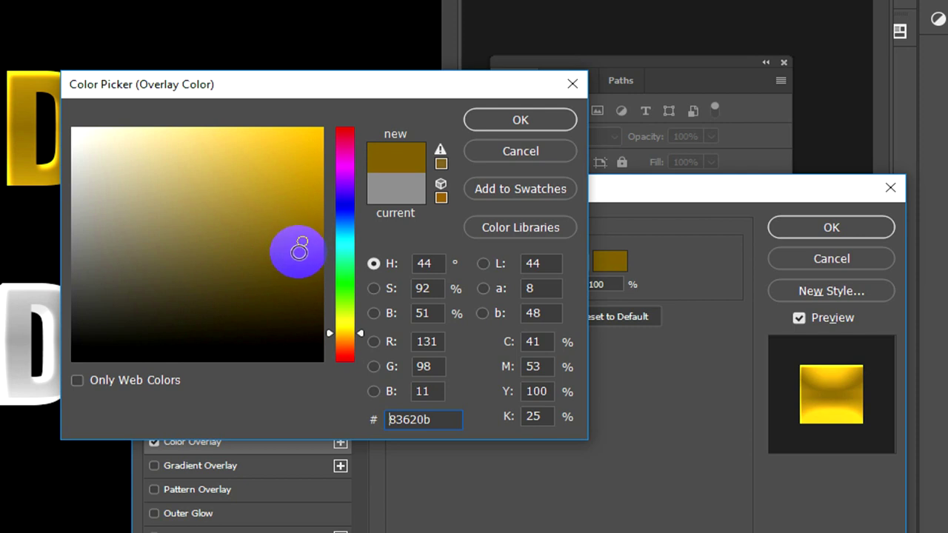
pyautogui.click(302, 247)
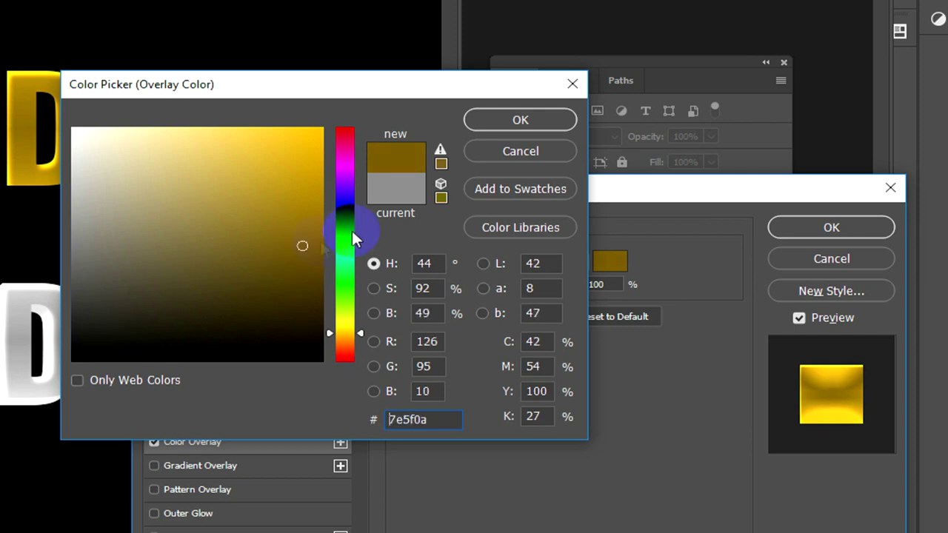
pyautogui.click(481, 126)
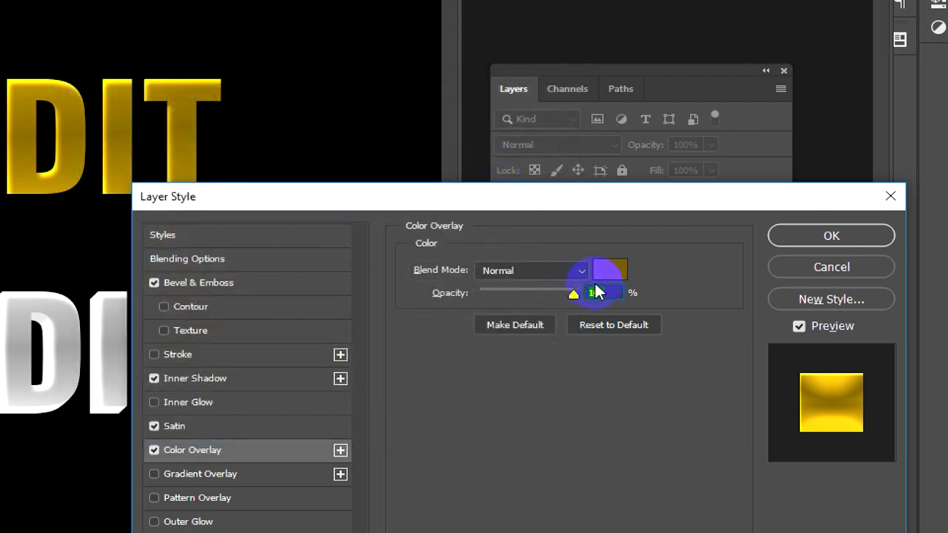
pyautogui.click(831, 235)
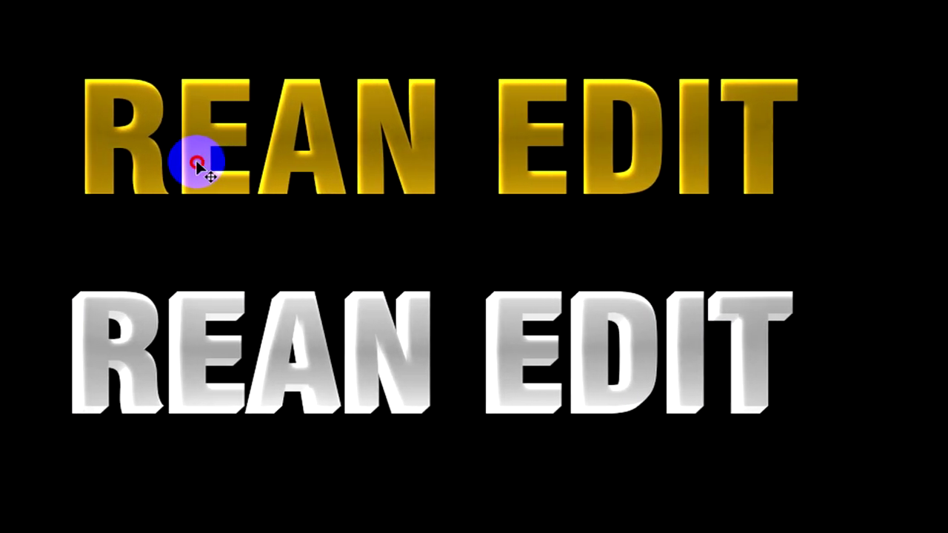
# Drop gold copy 9 onto the white extruded text, then Alt-drag gold copy 10 above
pyautogui.moveTo(197, 163)
pyautogui.mouseDown()
pyautogui.moveTo(202, 382)
pyautogui.moveTo(198, 365)
pyautogui.mouseUp()
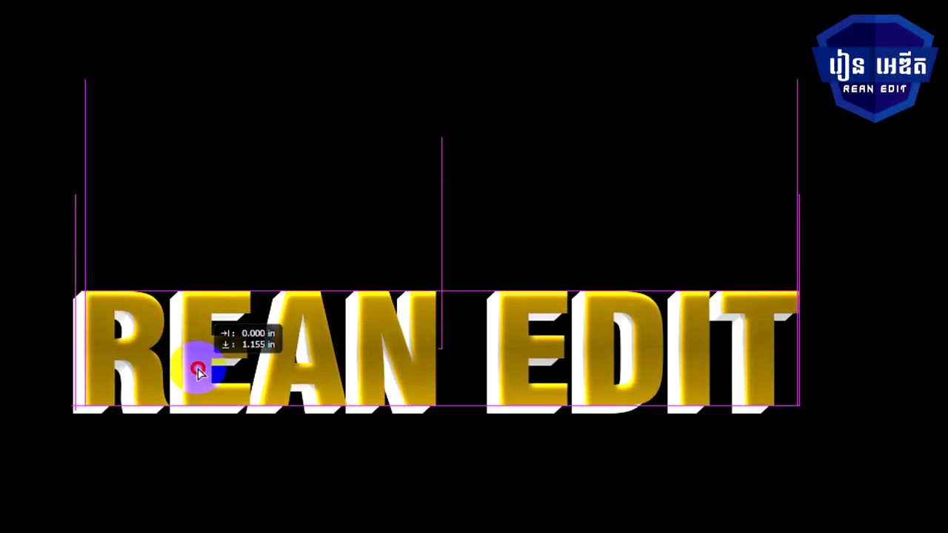
pyautogui.click(754, 440)
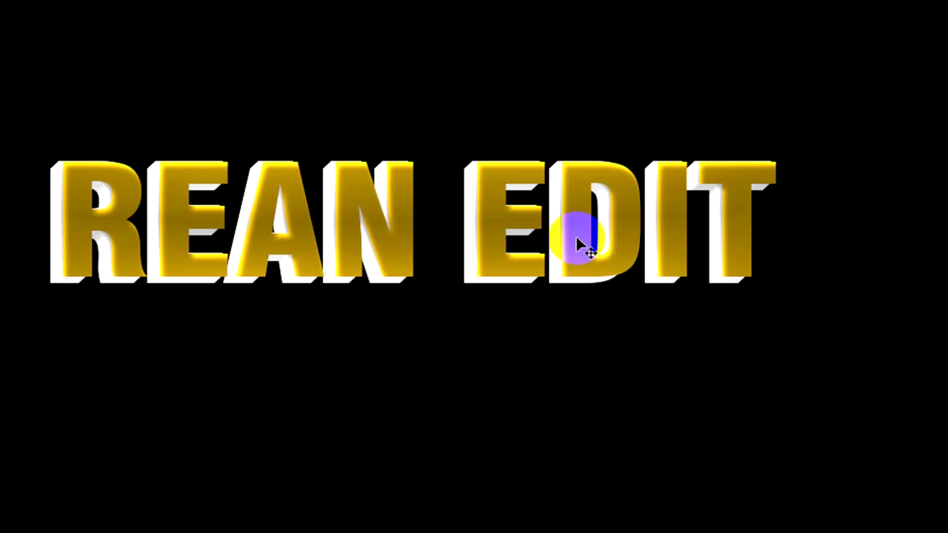
pyautogui.moveTo(577, 238); pyautogui.dragTo(629, 172)
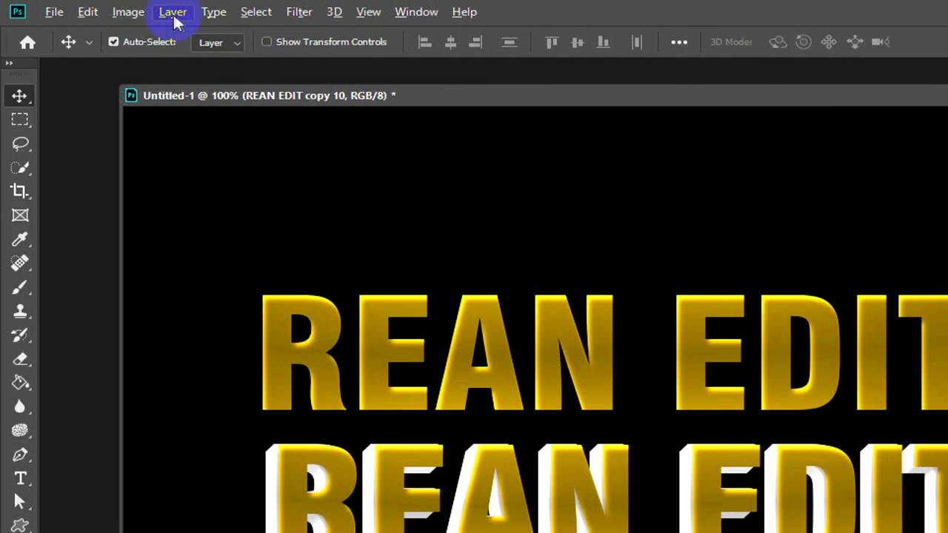
# Send REAN EDIT copy 10 to the back and align it behind the white extrusion
pyautogui.click(174, 13)
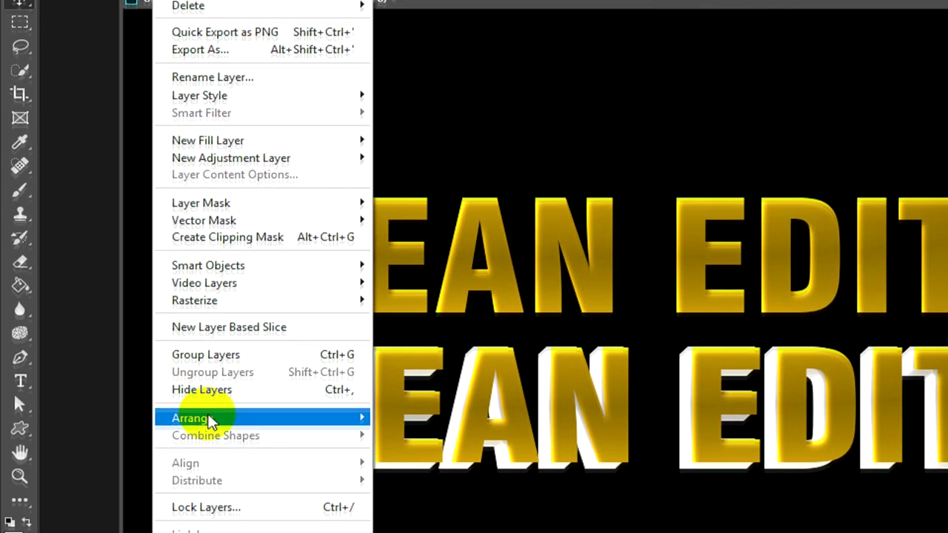
pyautogui.moveTo(192, 342)
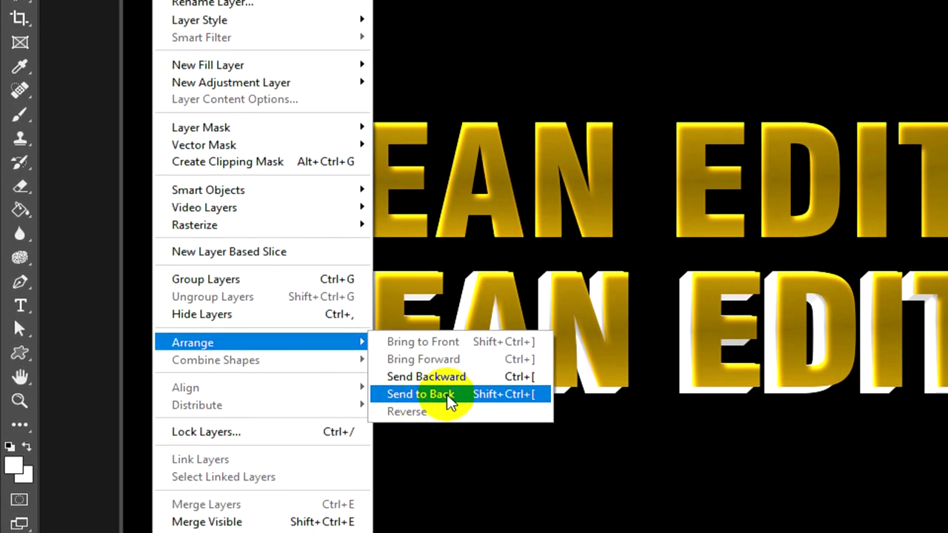
pyautogui.click(462, 379)
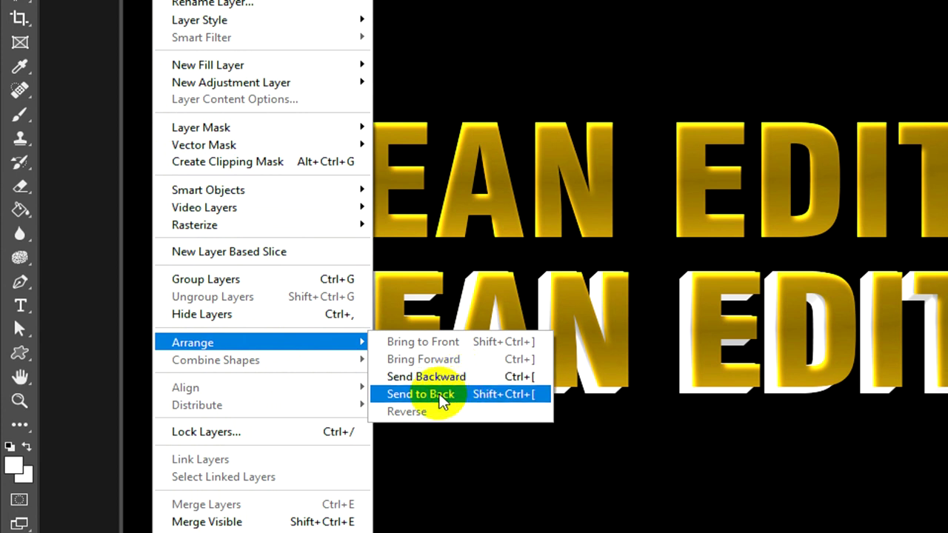
pyautogui.click(443, 397)
pyautogui.moveTo(507, 187); pyautogui.dragTo(497, 354)
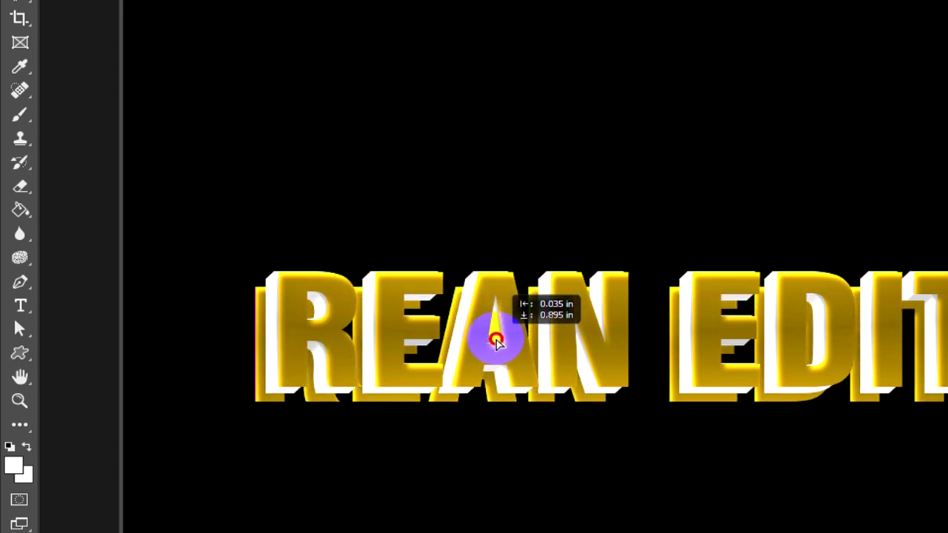
pyautogui.moveTo(497, 354); pyautogui.dragTo(495, 333)
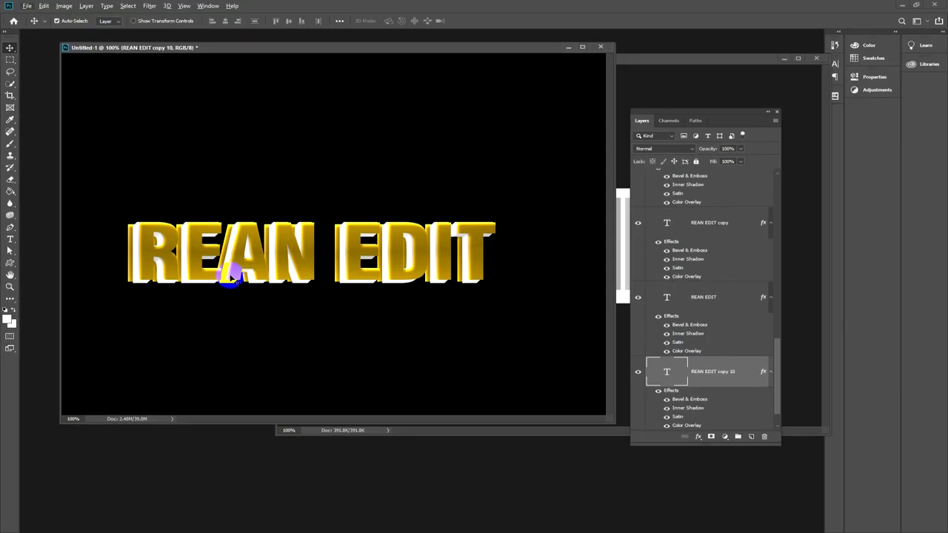
# Nudge gold copy 10 a pixel right and down with Free Transform, then zoom out
pyautogui.hotkey('alt', 'f')
pyautogui.press('Escape')
pyautogui.hotkey('ctrl', 't')
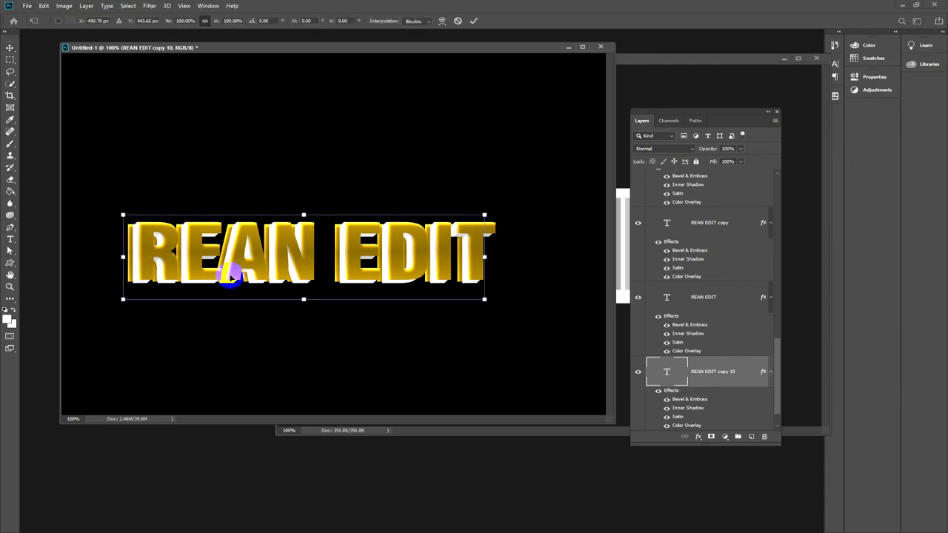
pyautogui.press('Down')
pyautogui.press('Right')
pyautogui.press('Right')
pyautogui.press('Down')
pyautogui.press('Down')
pyautogui.press('Down')
pyautogui.press('Down')
pyautogui.press('Down')
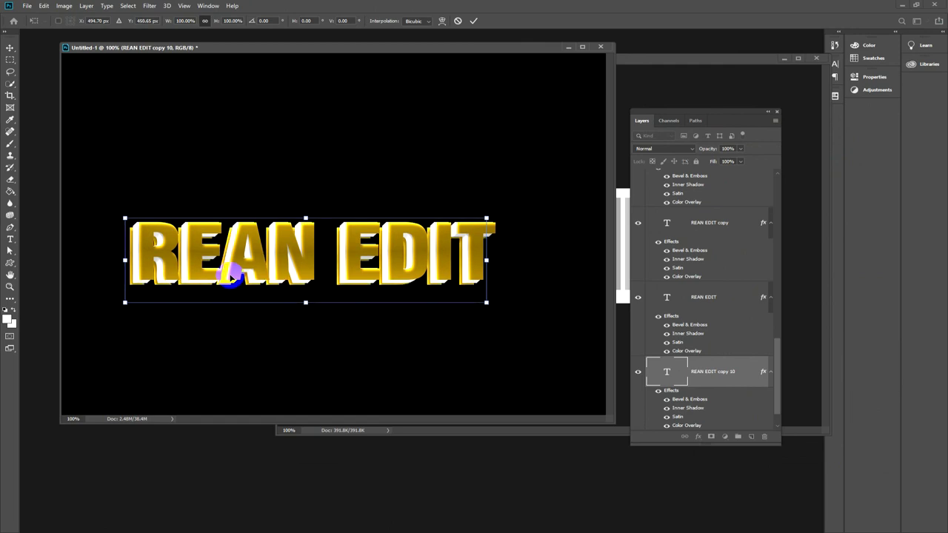
pyautogui.press('Up')
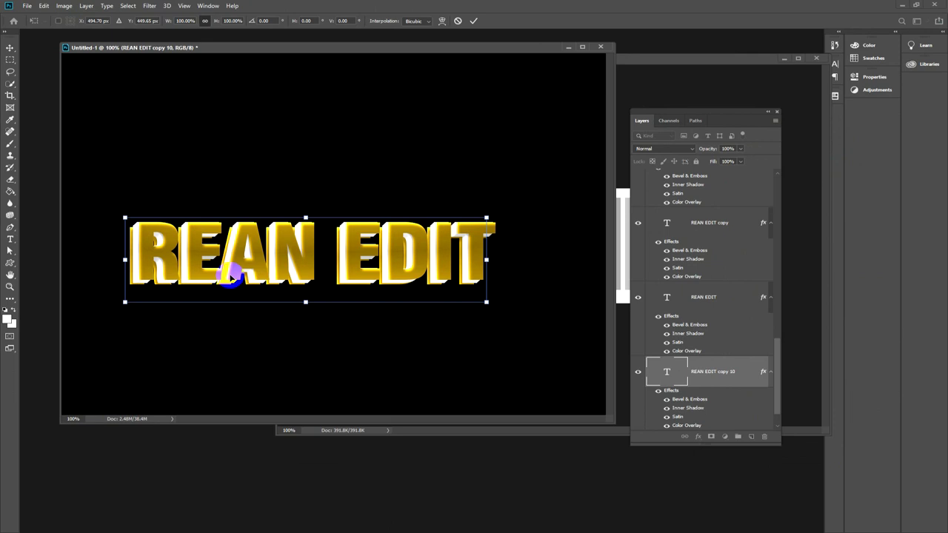
pyautogui.press('Return')
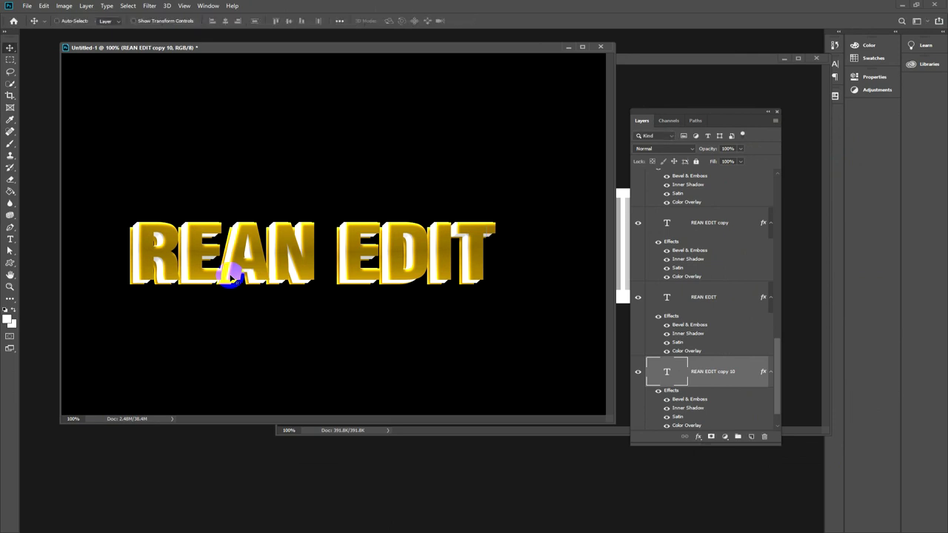
pyautogui.hotkey('ctrl', '-')
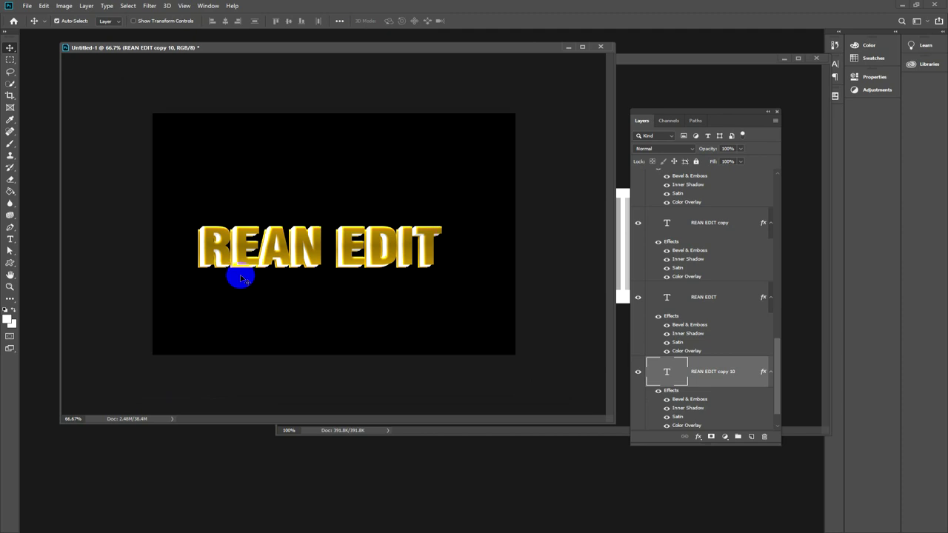
pyautogui.moveTo(777, 348); pyautogui.dragTo(790, 186)
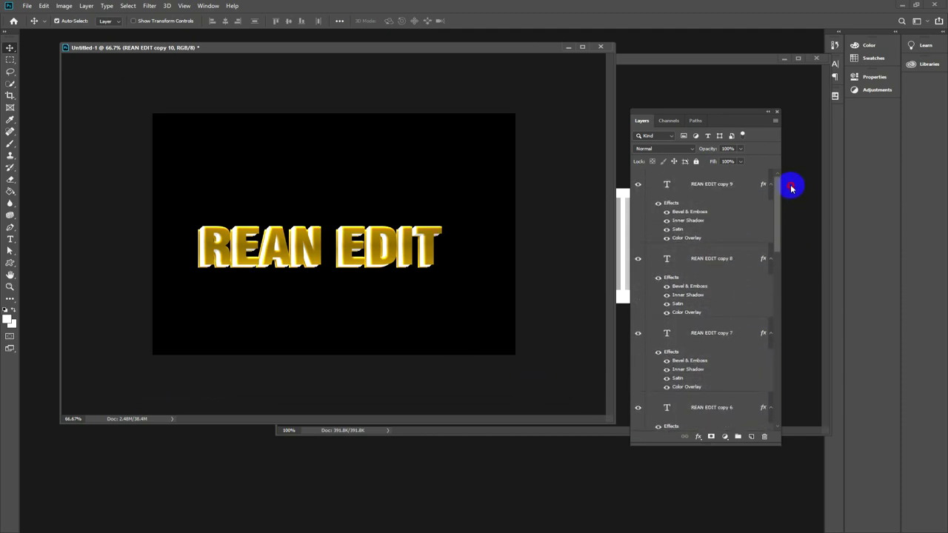
pyautogui.click(638, 185)
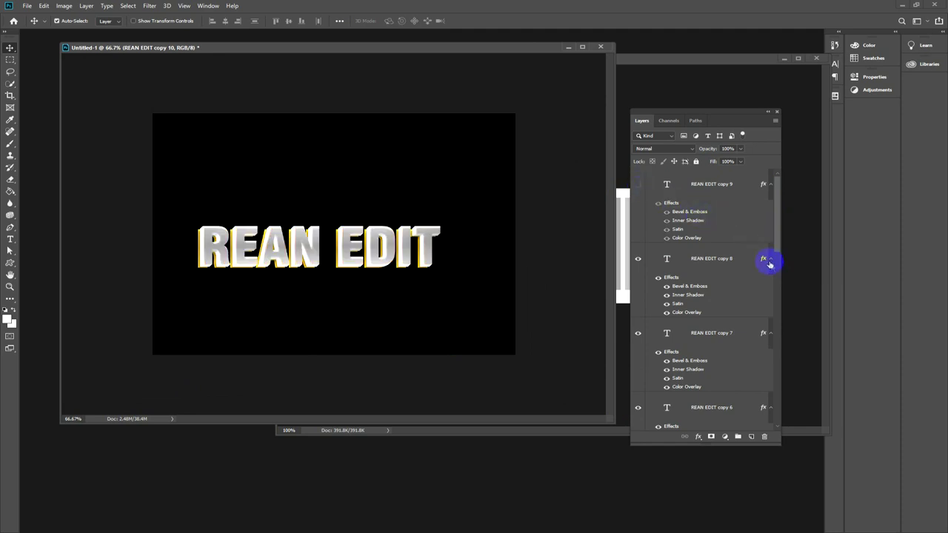
pyautogui.click(638, 186)
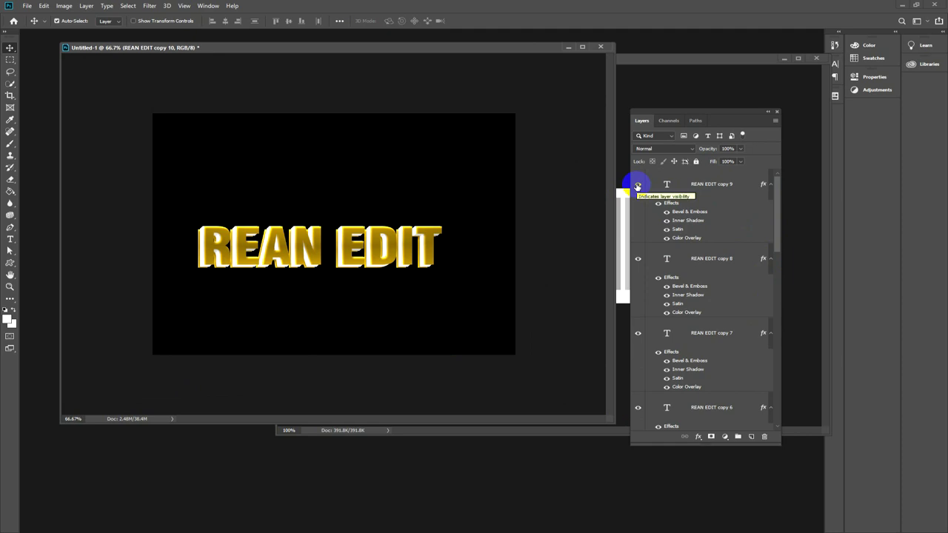
pyautogui.hotkey('ctrl', '1')
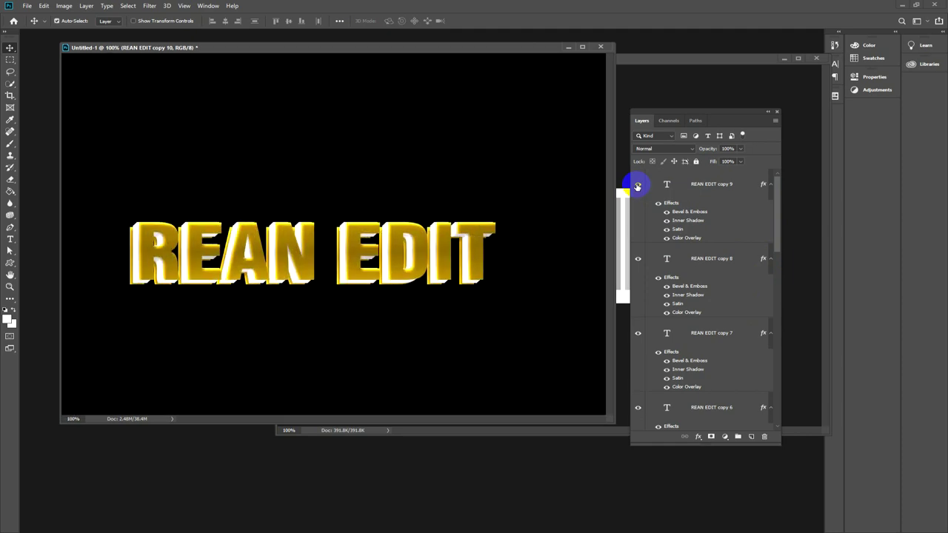